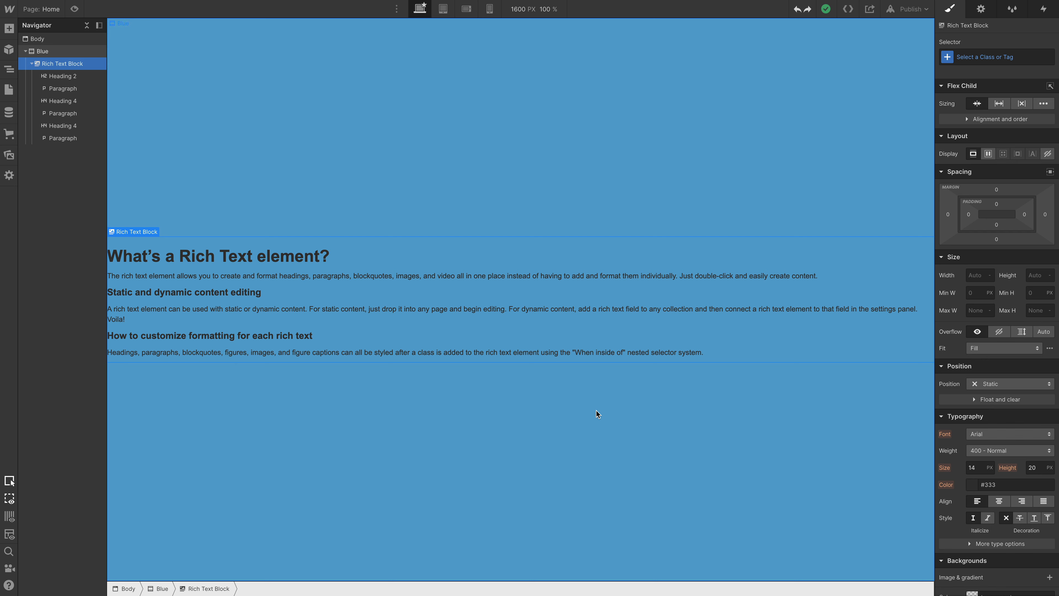
# Step: Set the Rich Text Block's width to 80 VW
pyautogui.click(976, 275)
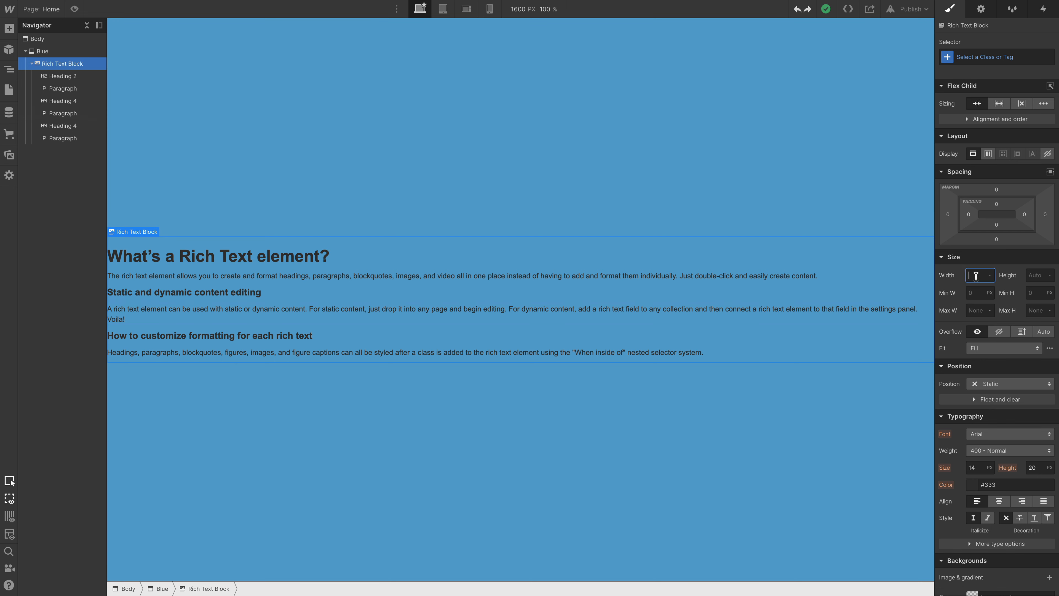
pyautogui.write('80')
pyautogui.write('w')
pyautogui.press('Return')
# Step: Change the unit of the Rich Text Block's width to VMAX
pyautogui.click(990, 279)
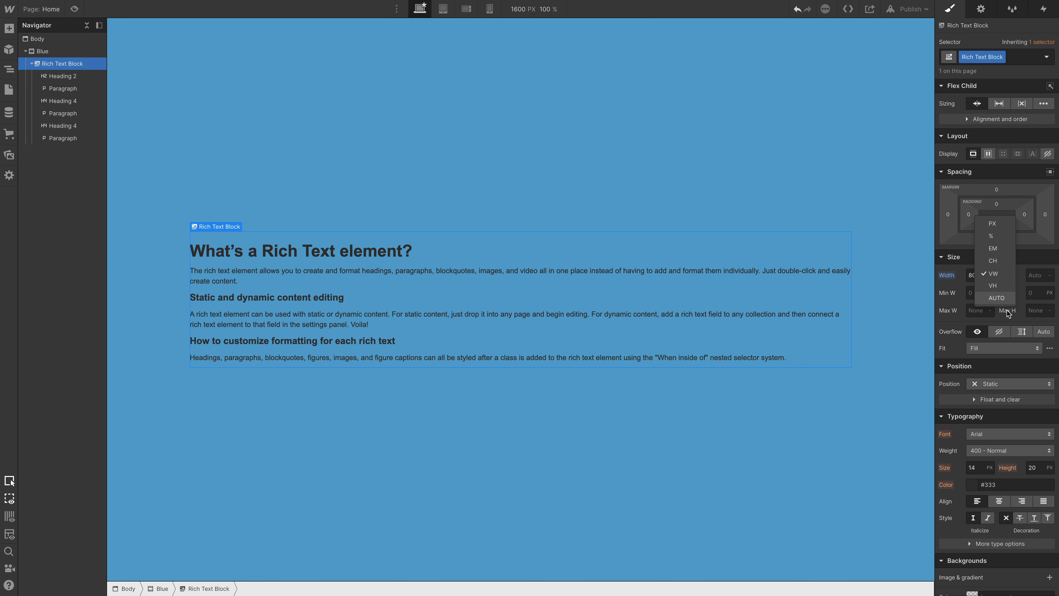
pyautogui.click(968, 279)
pyautogui.click(981, 275)
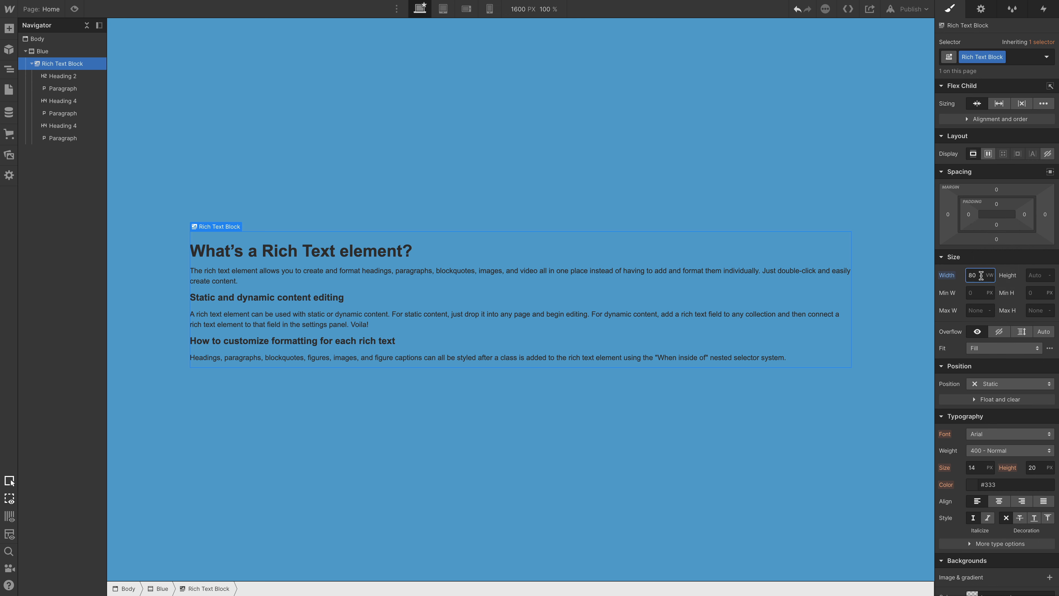
pyautogui.write('vmax')
pyautogui.press('Return')
# Step: Rename the Rich Text Block's class as Cool
pyautogui.doubleClick(979, 56)
pyautogui.press('BackSpace')
pyautogui.write('Cod')
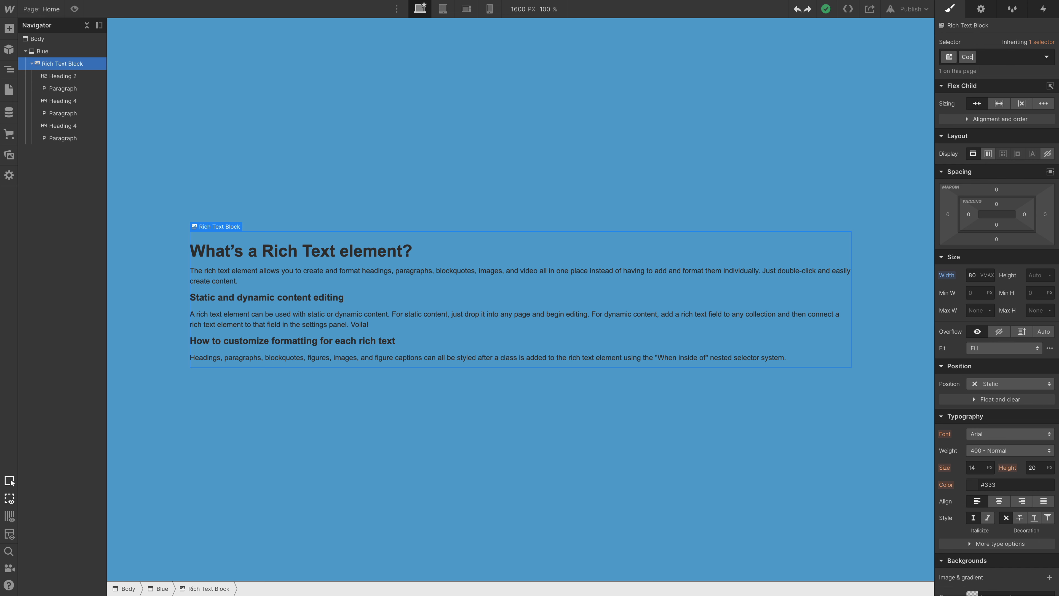
pyautogui.write('l')
pyautogui.press('Return')
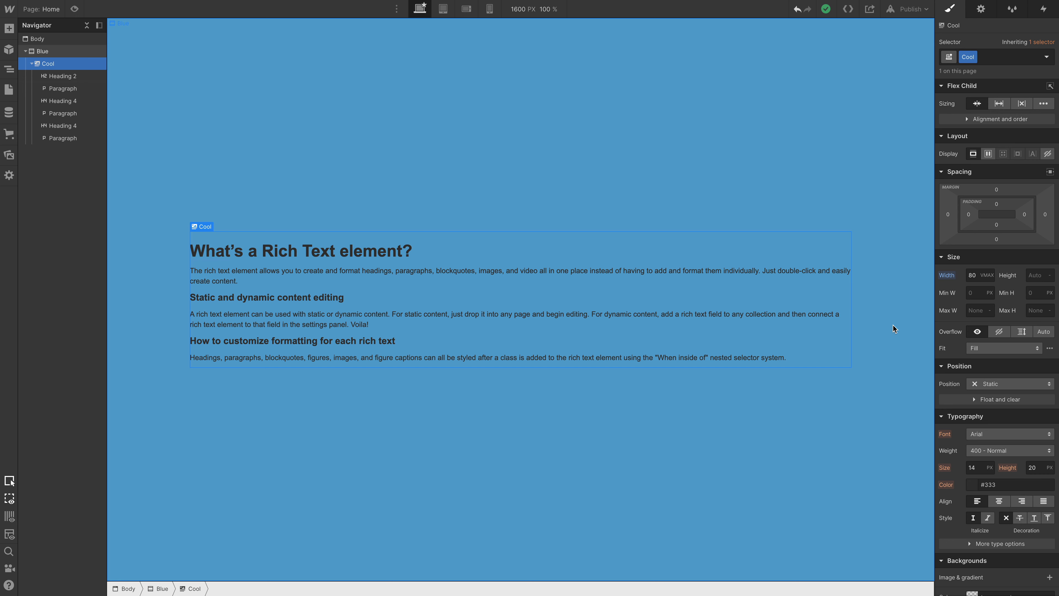
# Step: Remove the Cool class from the rich text block, and undo the removal
pyautogui.press('super+Return')
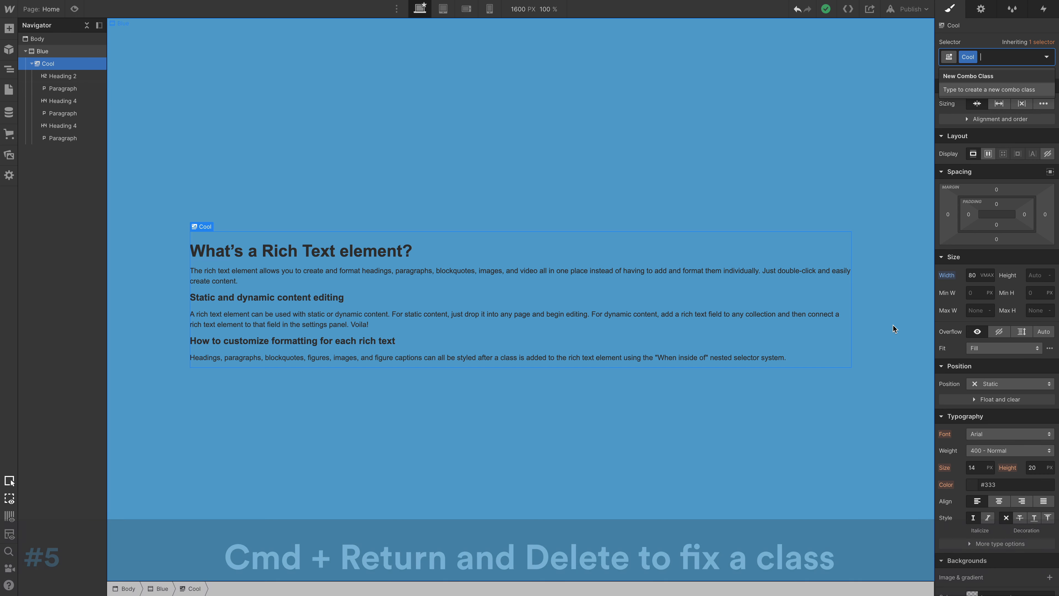
pyautogui.press('BackSpace')
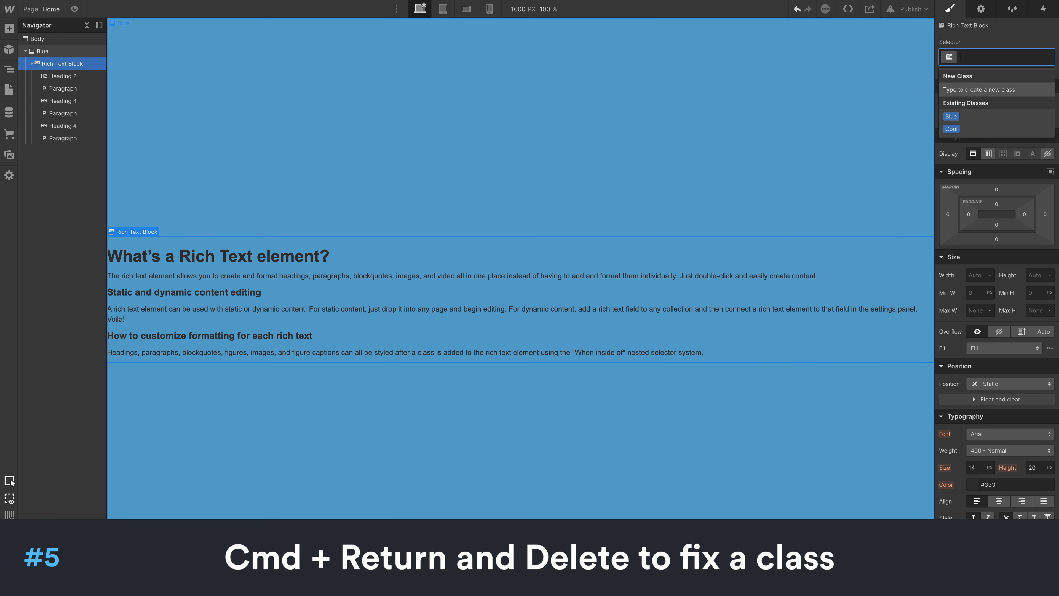
pyautogui.press('super+z')
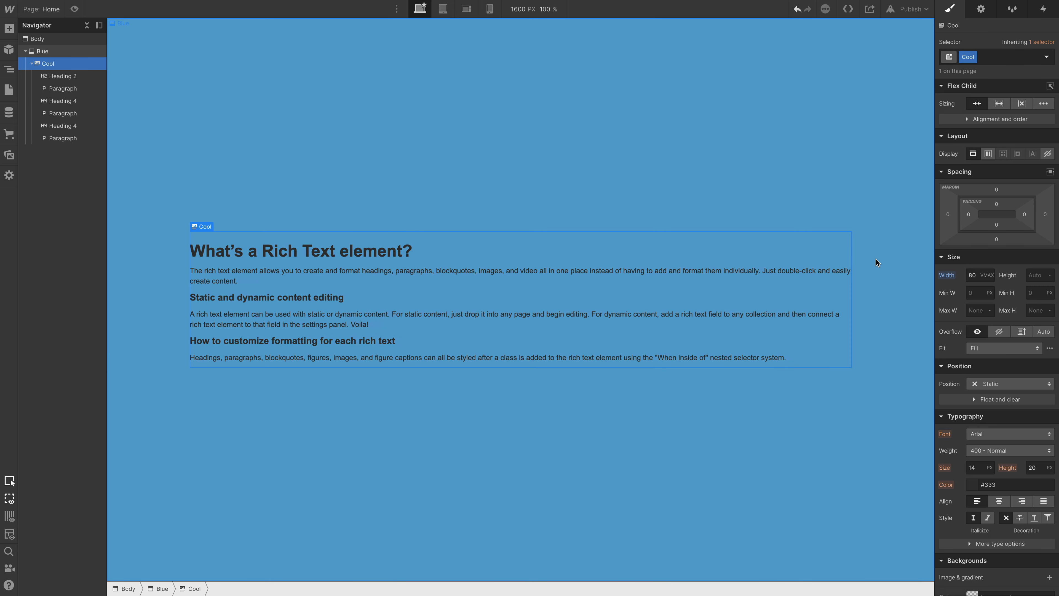
# Step: Set the font of the Cool rich text block to Comic Sans MS
pyautogui.click(998, 433)
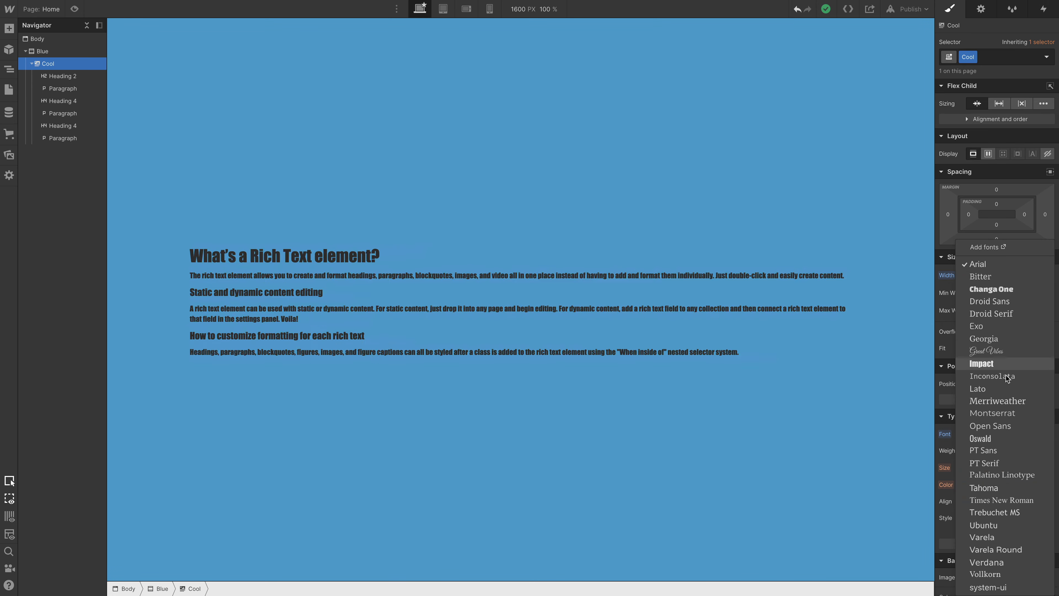
pyautogui.click(771, 450)
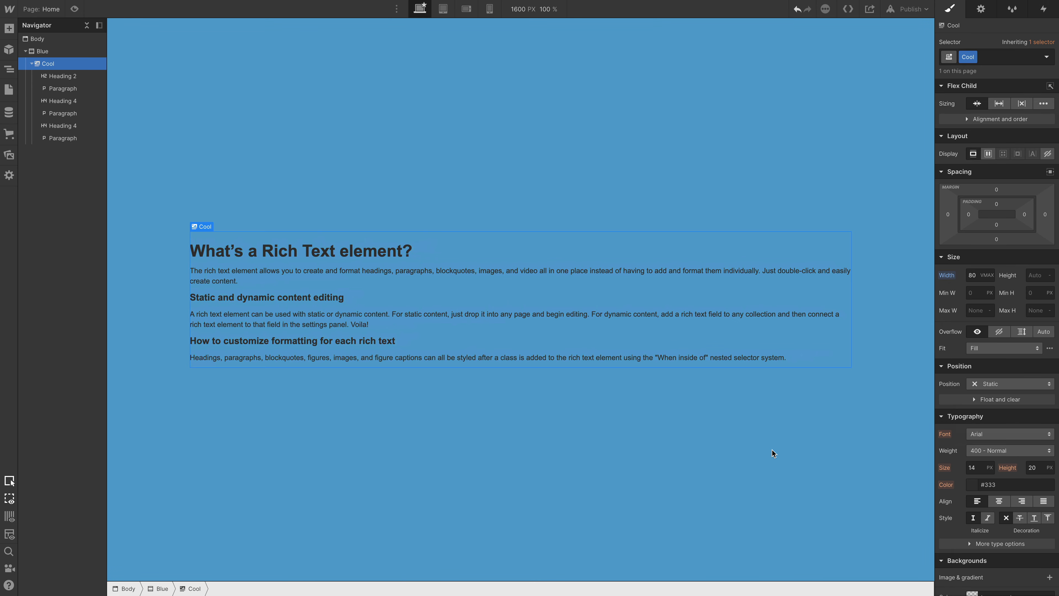
pyautogui.click(77, 38)
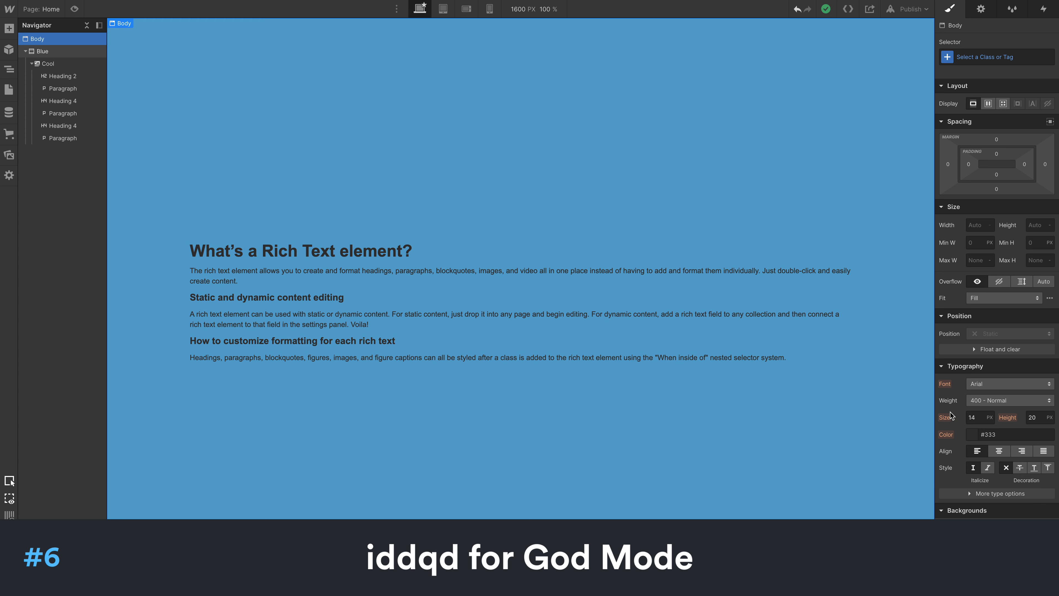
pyautogui.click(55, 64)
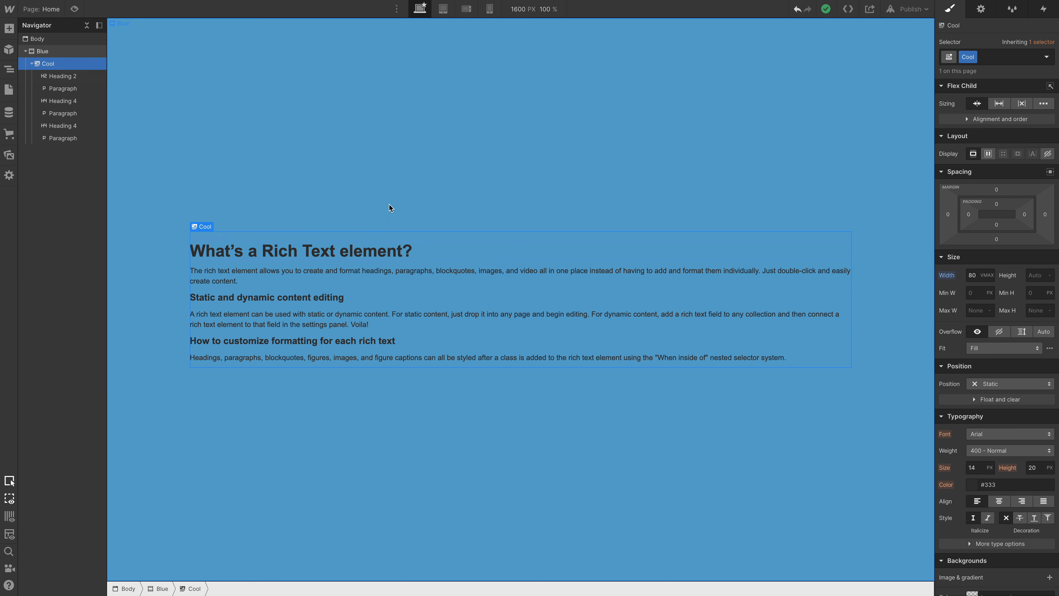
pyautogui.click(1001, 432)
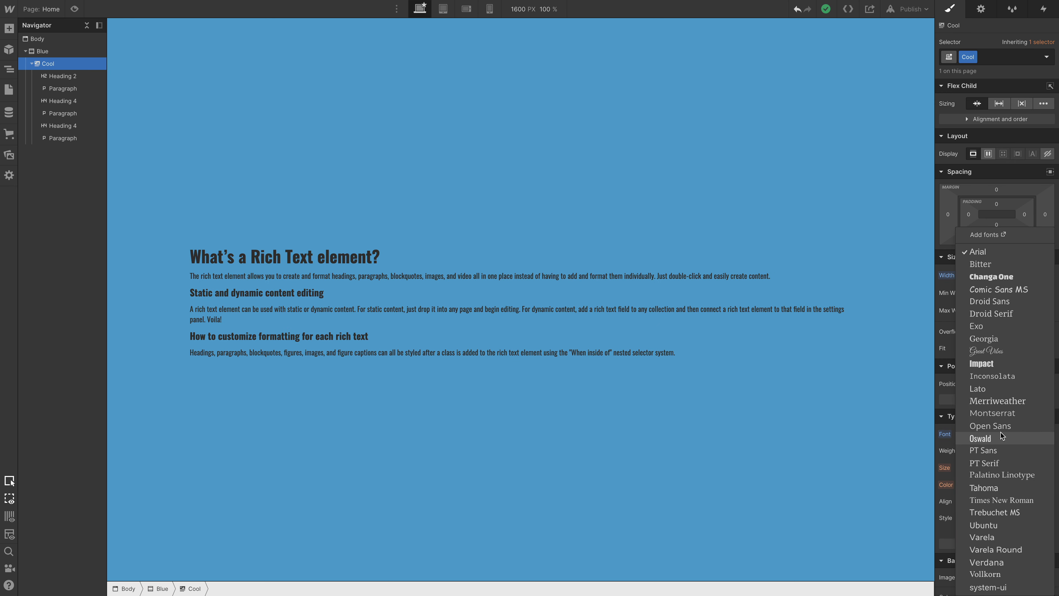
pyautogui.click(1005, 290)
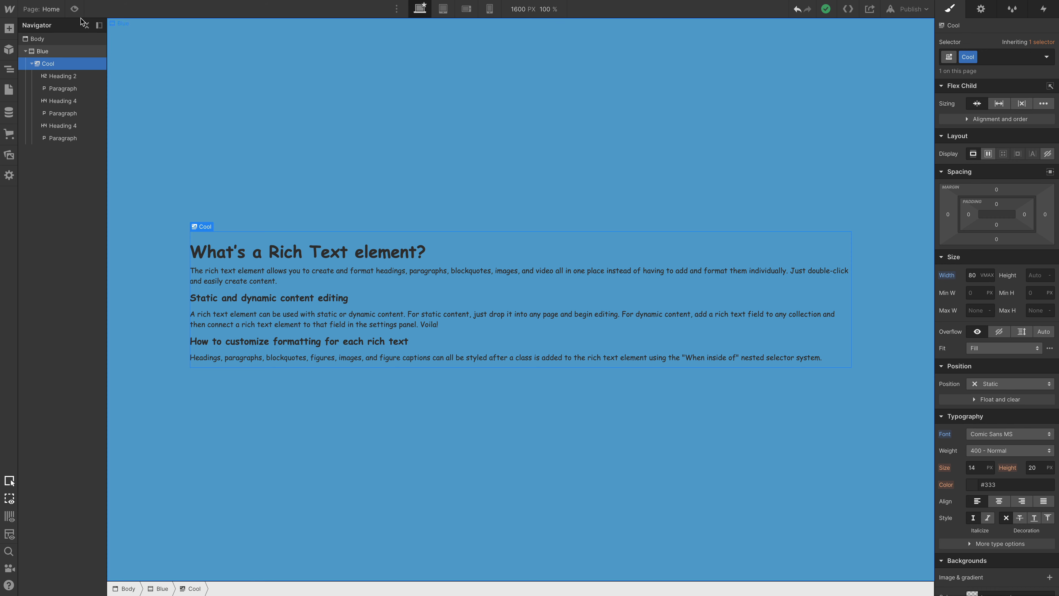
# Step: Add a style block to the Home page's head custom code that gives .cool a 1s linear infinite blinker animation with 0 opacity at 50%
pyautogui.click(41, 11)
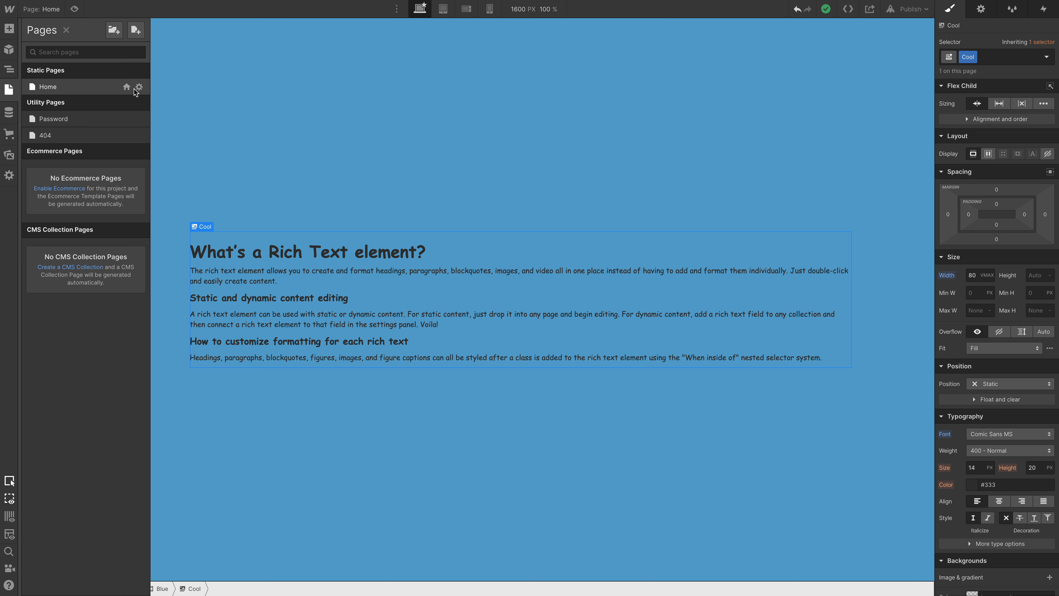
pyautogui.click(138, 87)
pyautogui.scroll(-15, 316, 192)
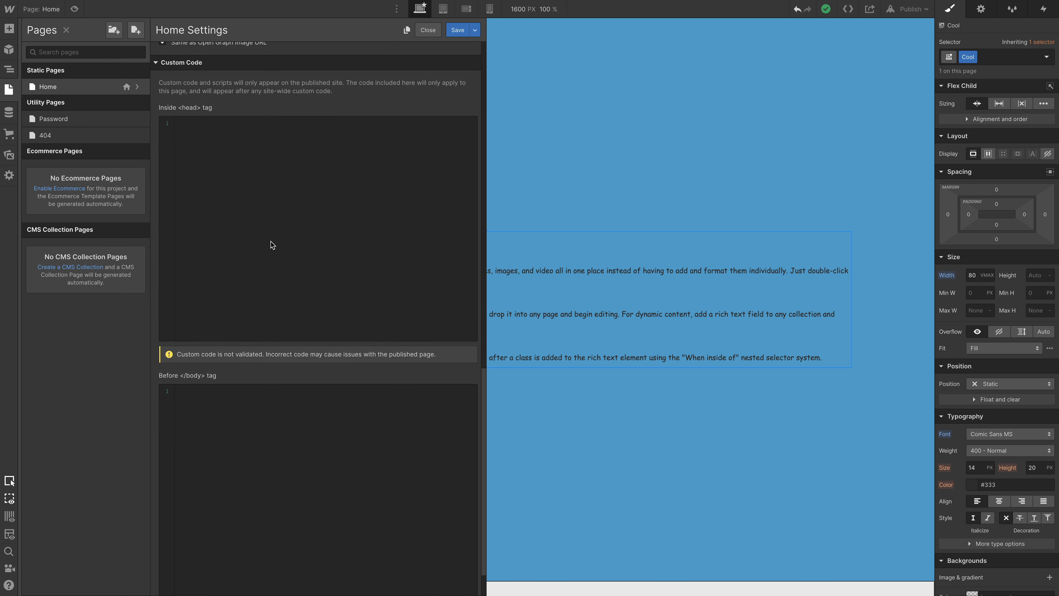
pyautogui.click(225, 195)
pyautogui.write('<style> .cool {   animation: blinker 1s linear infinite; }  @keyframes blinker {   50% {     opacity: 0;   } } </style>')
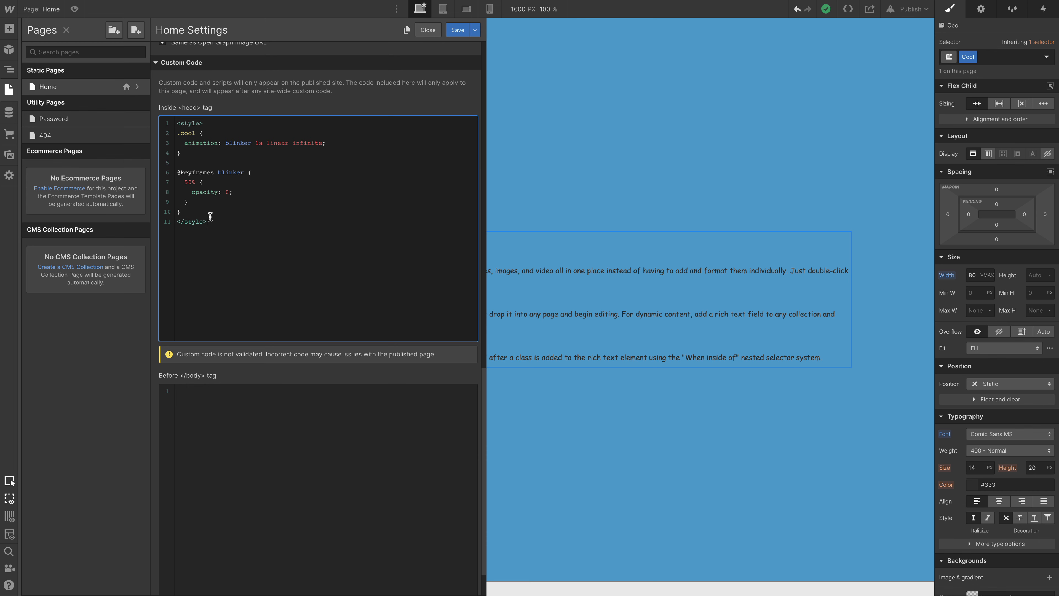
# Step: Delete the whole style block from the Home page's head custom code and return to the canvas
pyautogui.click(9, 10)
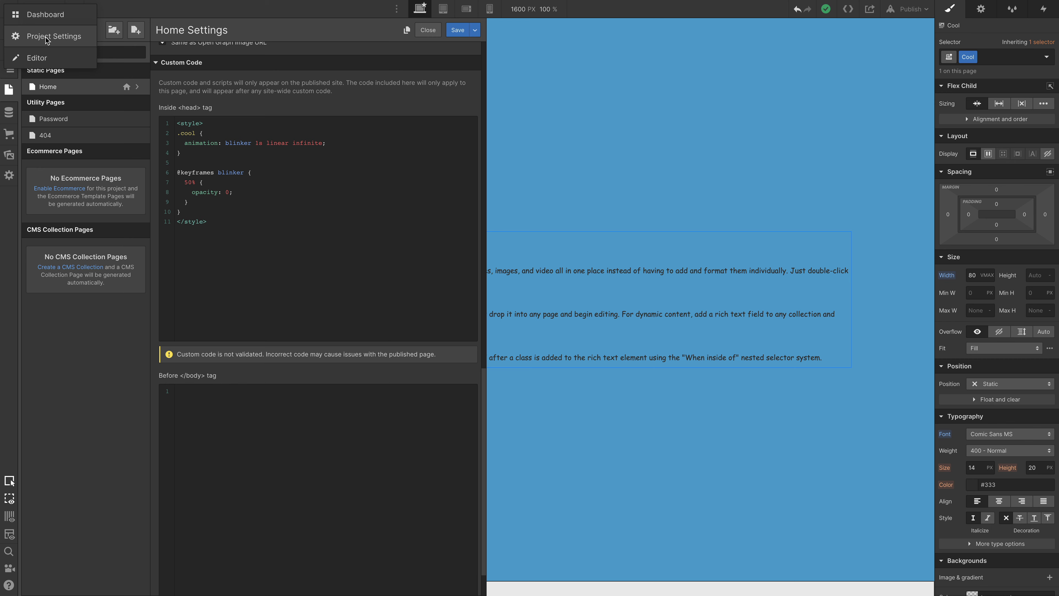
pyautogui.moveTo(250, 242); pyautogui.dragTo(182, 112)
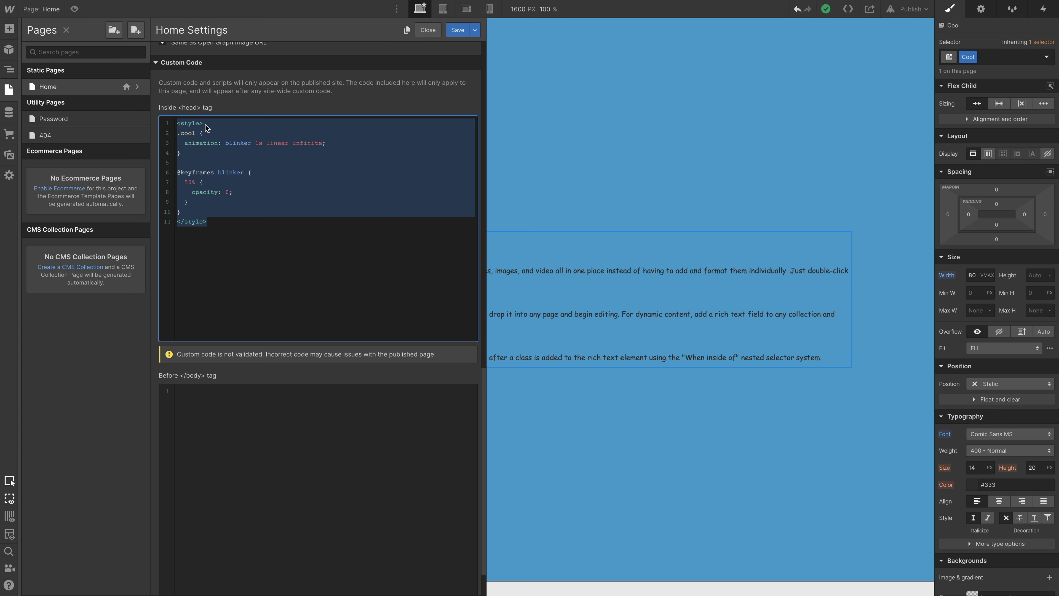
pyautogui.press('BackSpace')
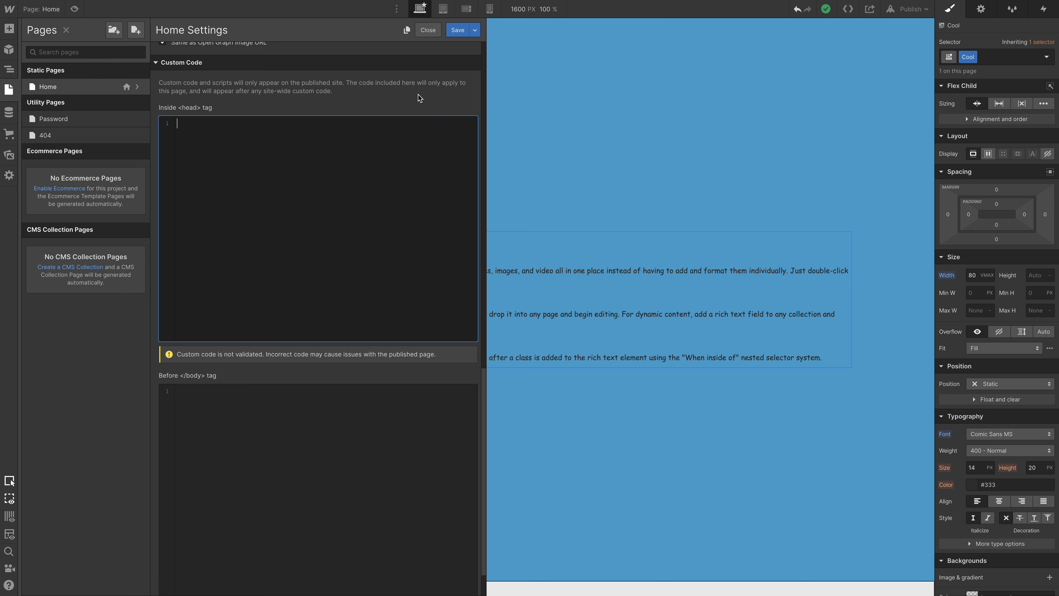
pyautogui.click(527, 50)
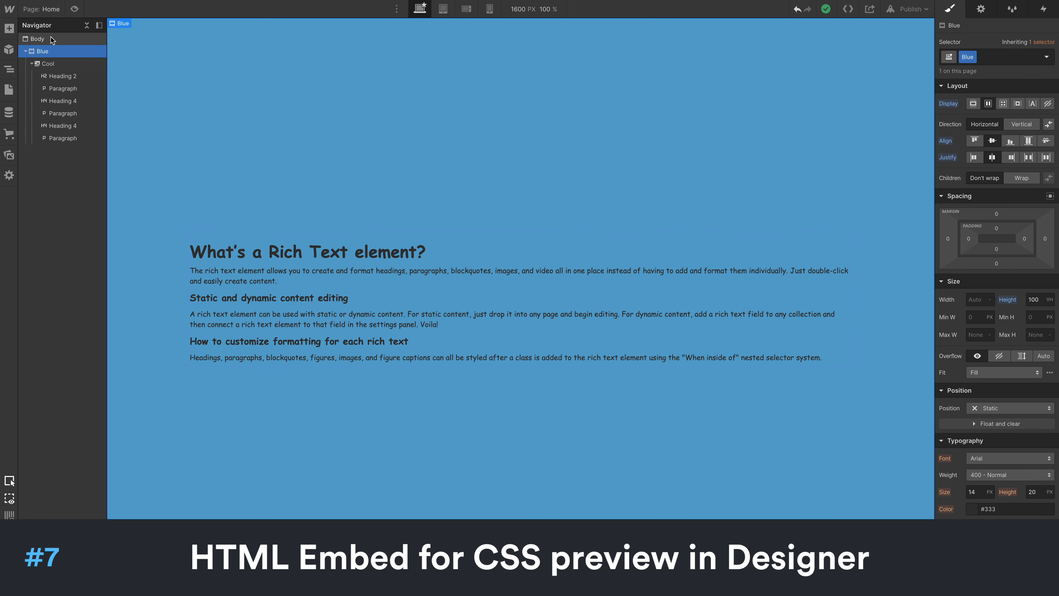
# Step: Add an HTML Embed element to the Body
pyautogui.click(51, 38)
pyautogui.press('a')
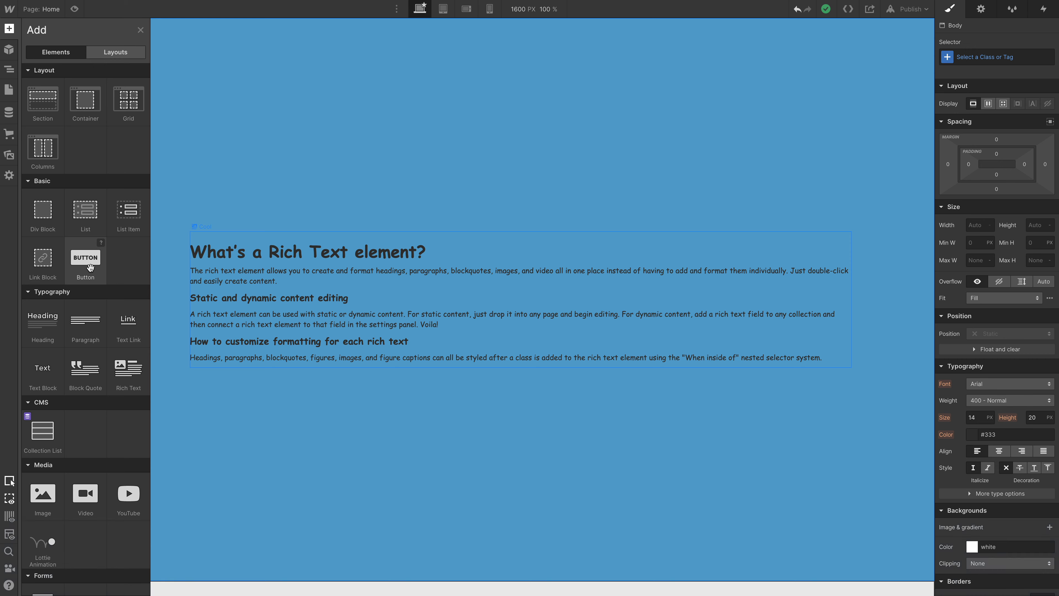
pyautogui.scroll(-3, 90, 267)
pyautogui.scroll(-7, 90, 267)
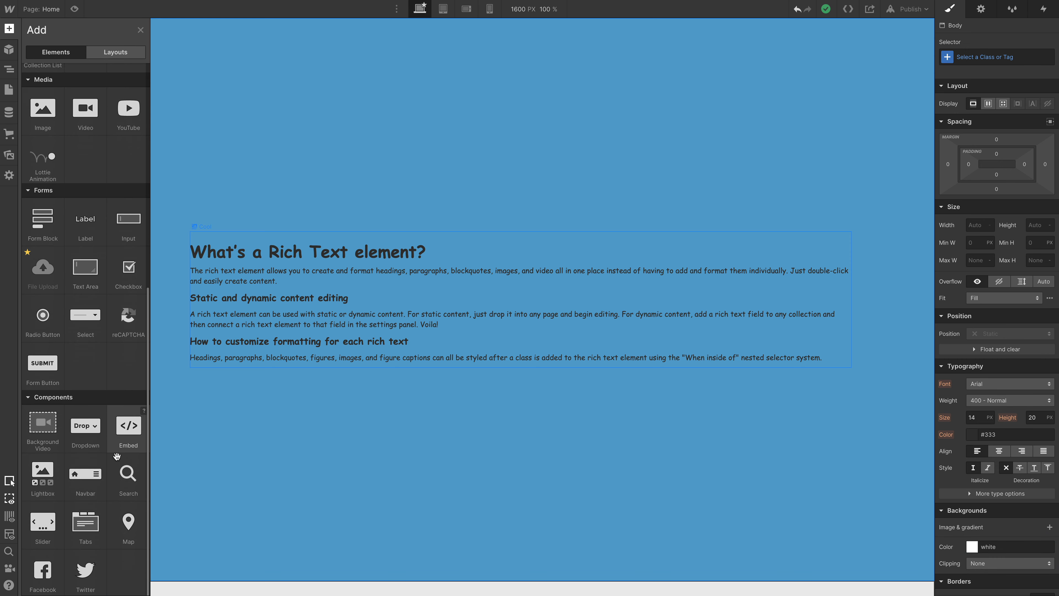
pyautogui.click(122, 437)
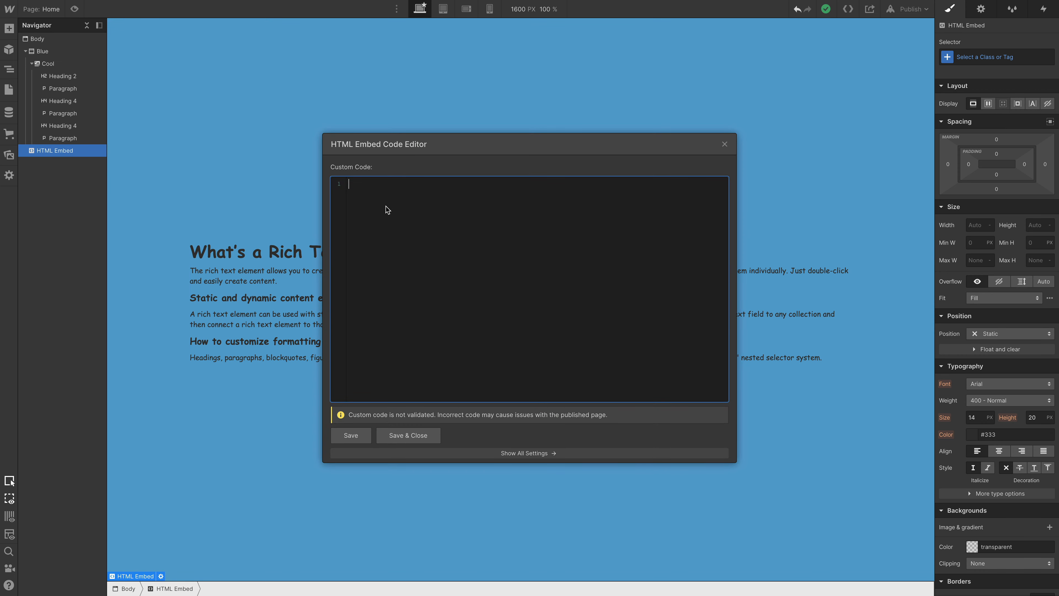
# Step: Enter the .cool blinker animation CSS (1s linear infinite, opacity 0 at 50%) in the HTML Embed, and save and close it
pyautogui.write('<style> .cool {   animation: blinker 1s linear infinite; }  @keyframes blinker {   50% {     opacity: 0;   } } </style>')
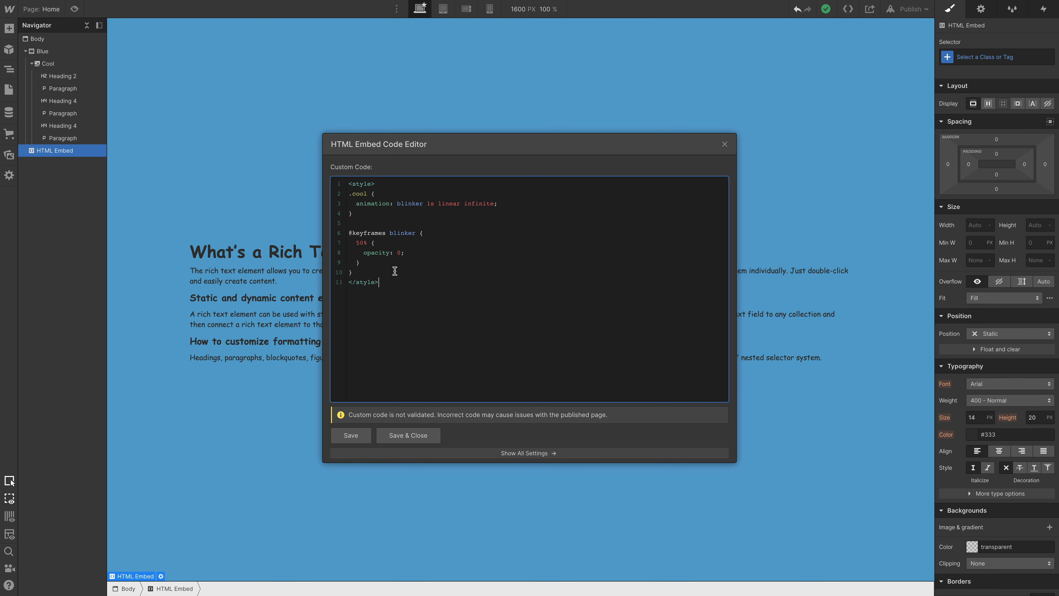
pyautogui.doubleClick(358, 193)
pyautogui.click(493, 284)
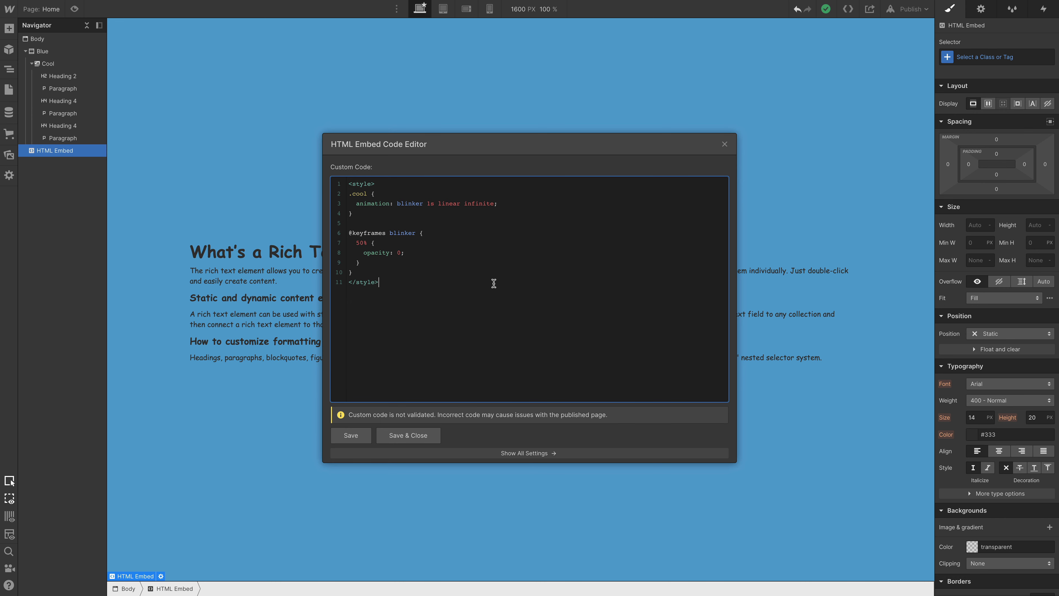
pyautogui.click(407, 439)
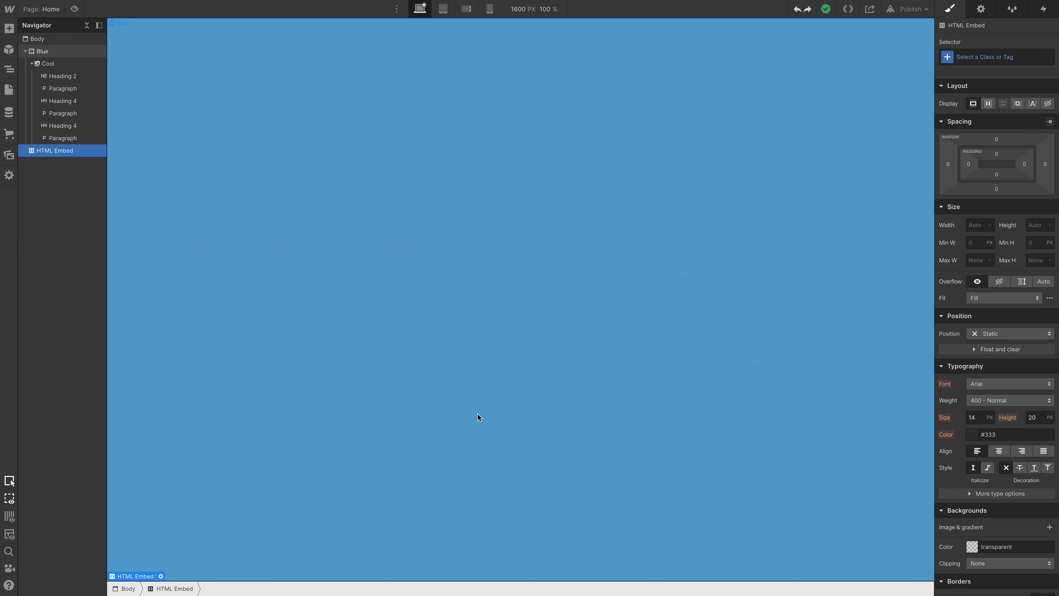
# Step: Delete the HTML Embed element from the page
pyautogui.press('Delete')
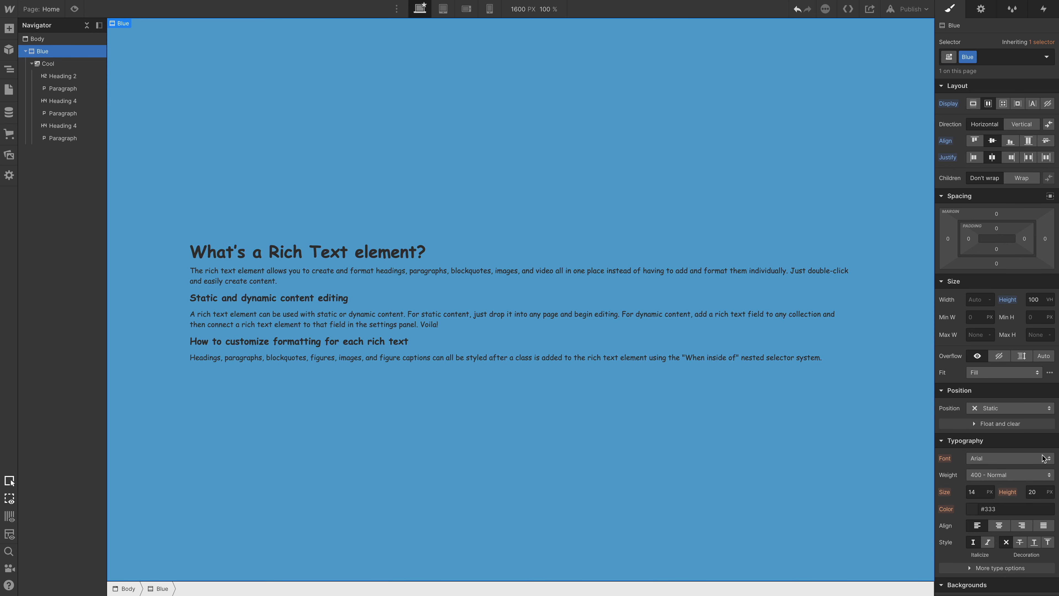
# Step: Darken the background color of the Blue element to #31709b
pyautogui.scroll(-4, 996, 457)
pyautogui.click(972, 463)
pyautogui.moveTo(1016, 324); pyautogui.dragTo(1021, 329)
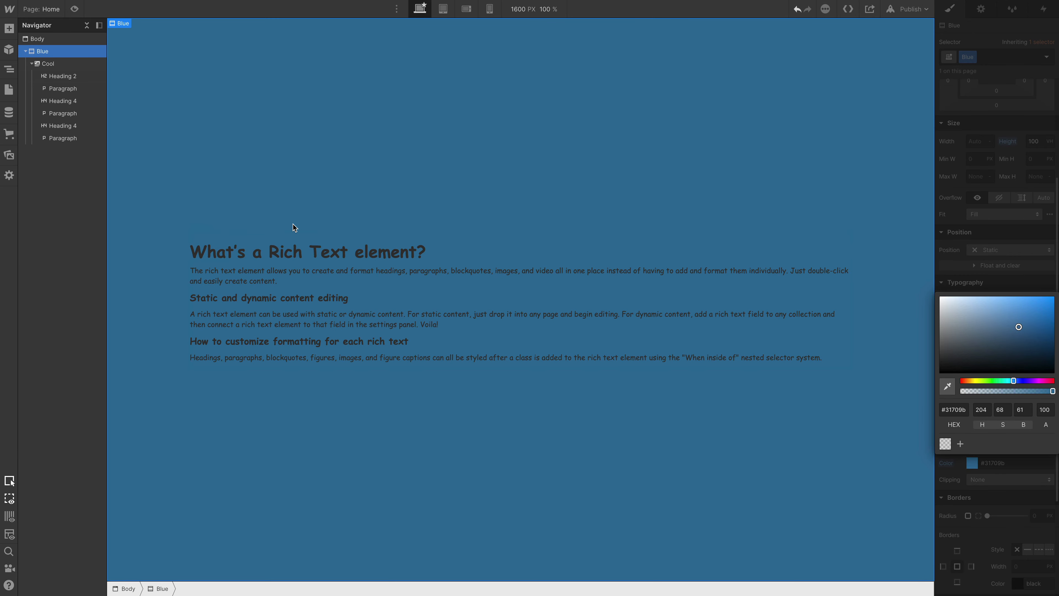
# Step: Lighten the text color of the Cool rich text block to #f1f1f1 until the contrast ratio rates AA
pyautogui.click(67, 63)
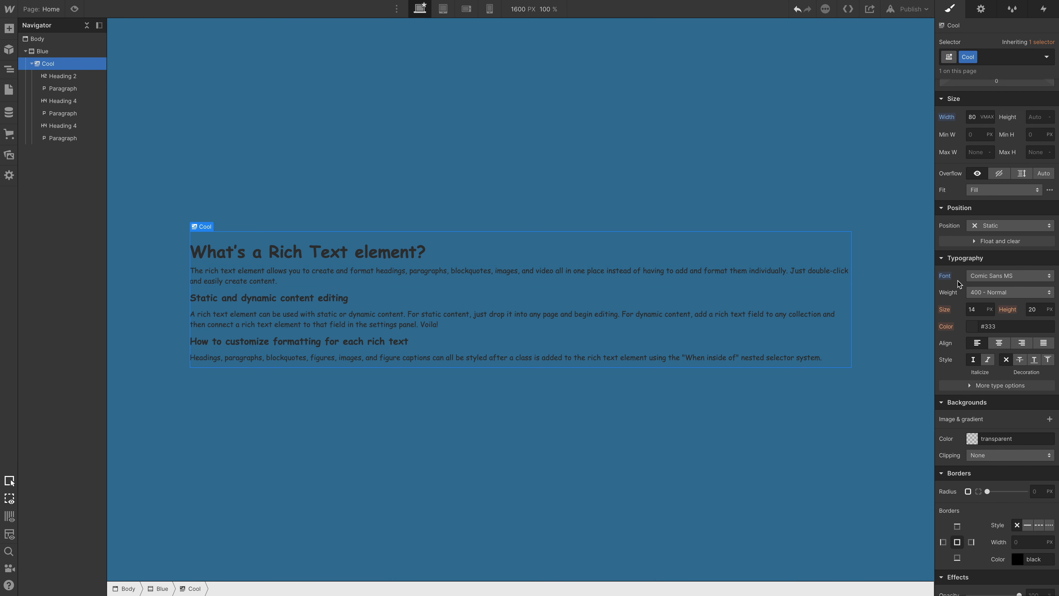
pyautogui.click(974, 325)
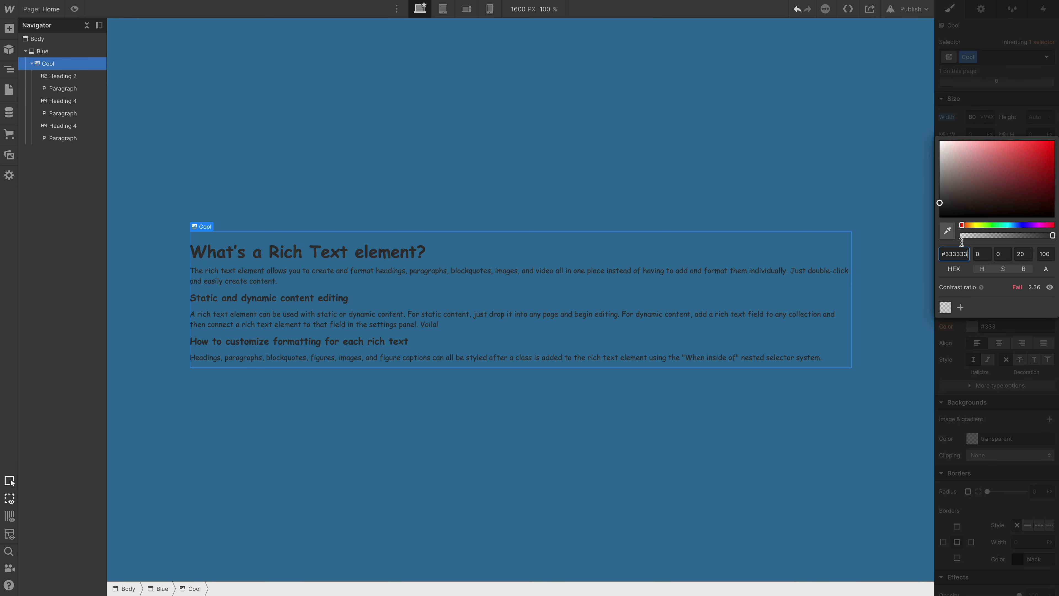
pyautogui.moveTo(941, 202); pyautogui.dragTo(907, 176)
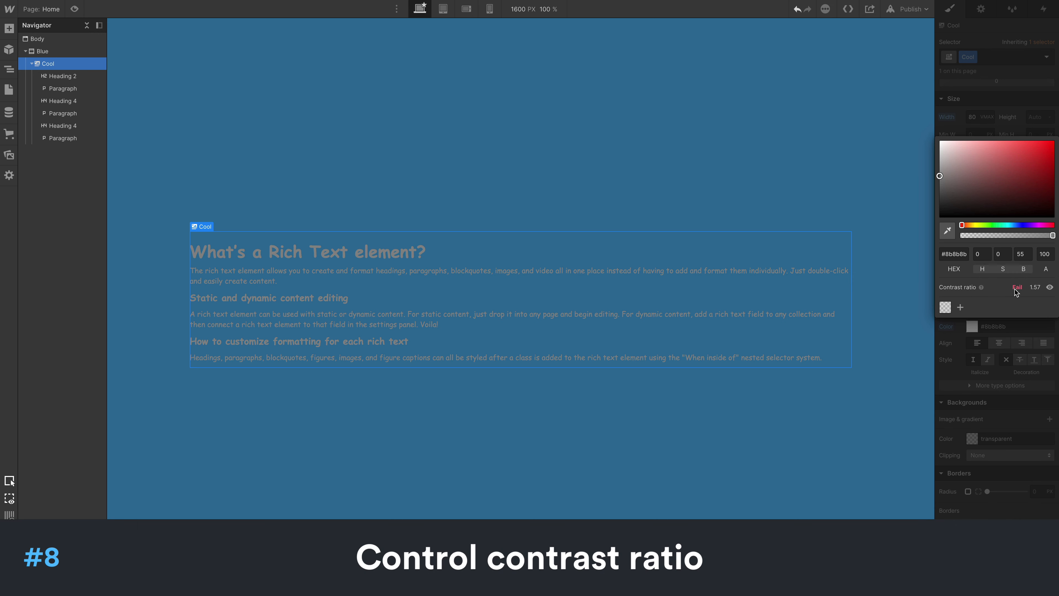
pyautogui.moveTo(940, 177); pyautogui.dragTo(935, 144)
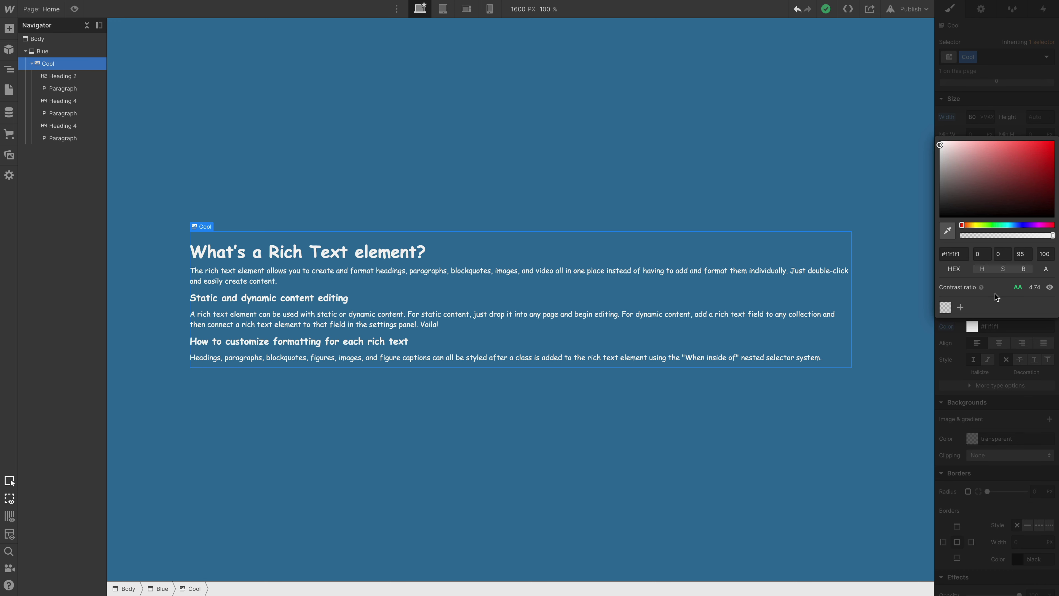
pyautogui.click(913, 196)
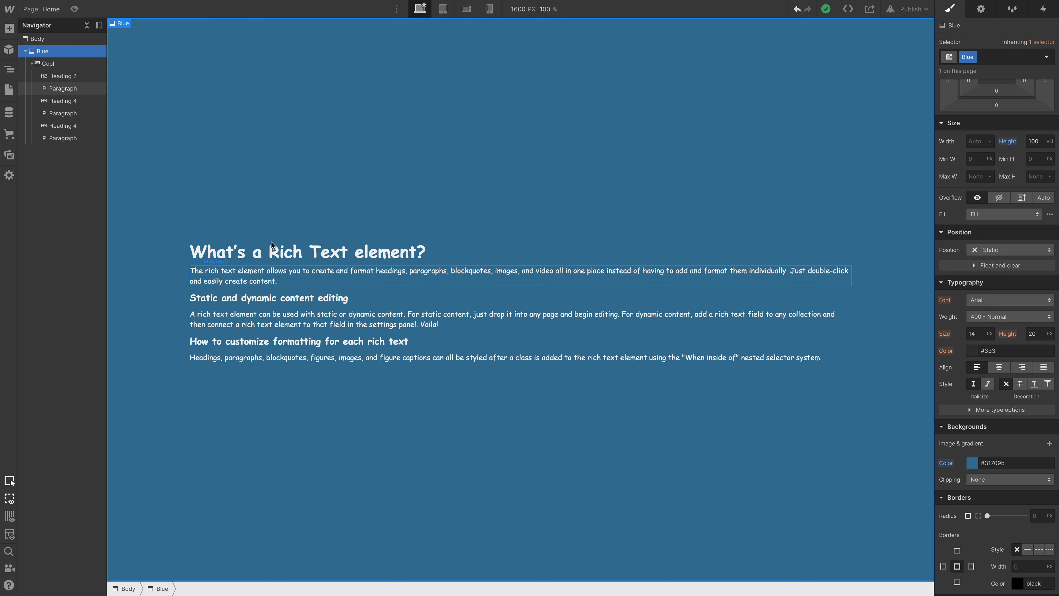
pyautogui.click(329, 240)
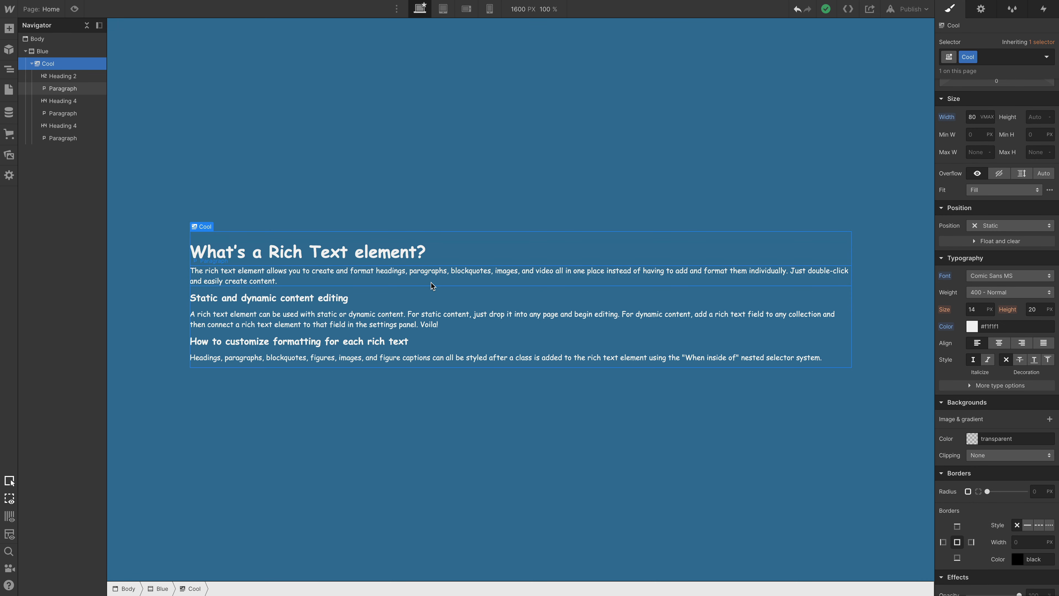
# Step: Select the All Paragraphs tag for the first paragraph and nest the selector inside Cool
pyautogui.scroll(4, 959, 171)
pyautogui.press('super+z')
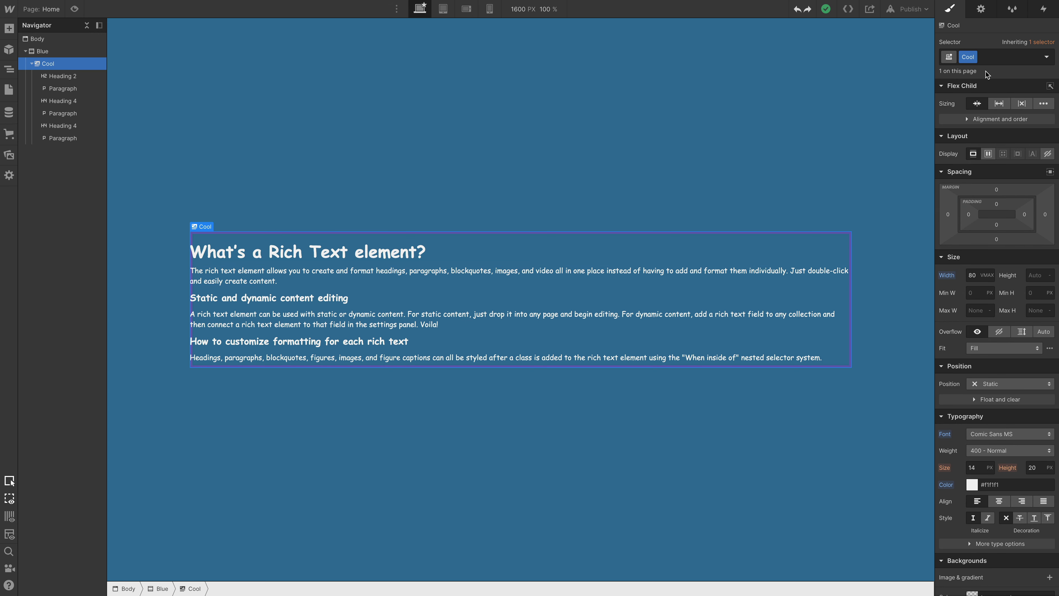
pyautogui.click(66, 91)
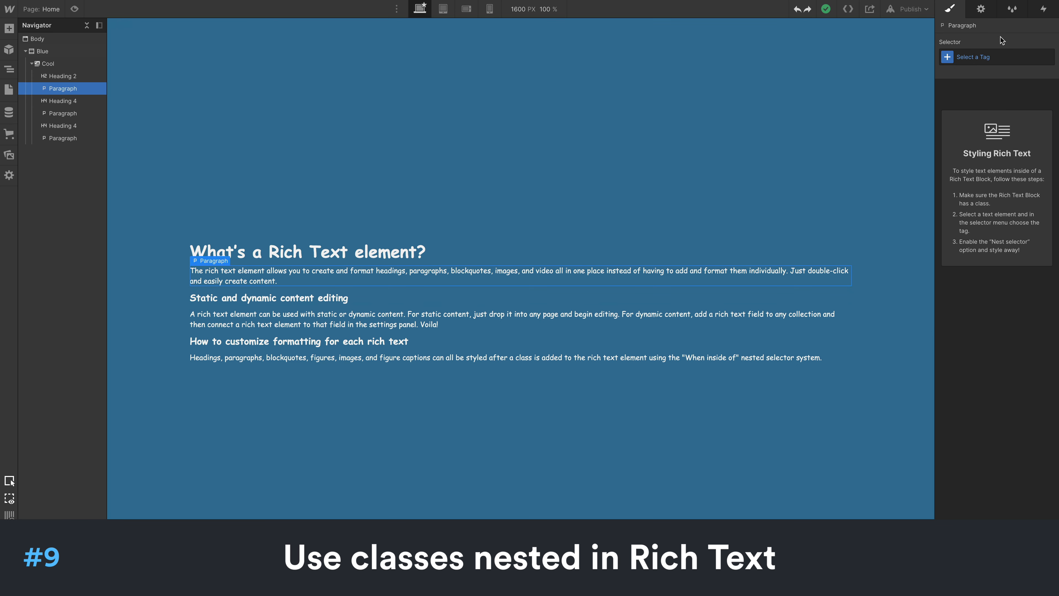
pyautogui.click(948, 59)
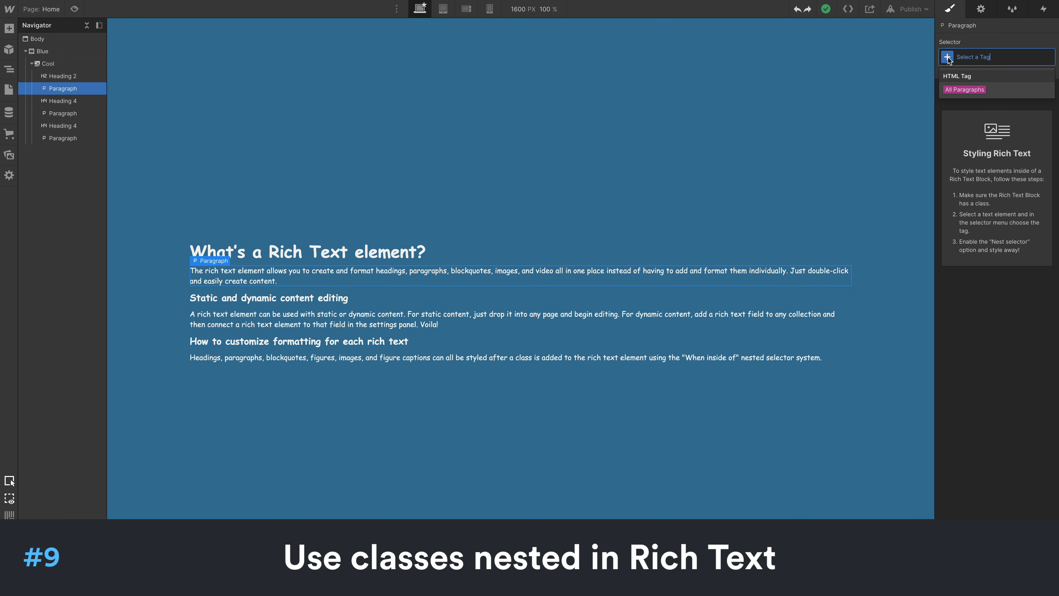
pyautogui.click(978, 89)
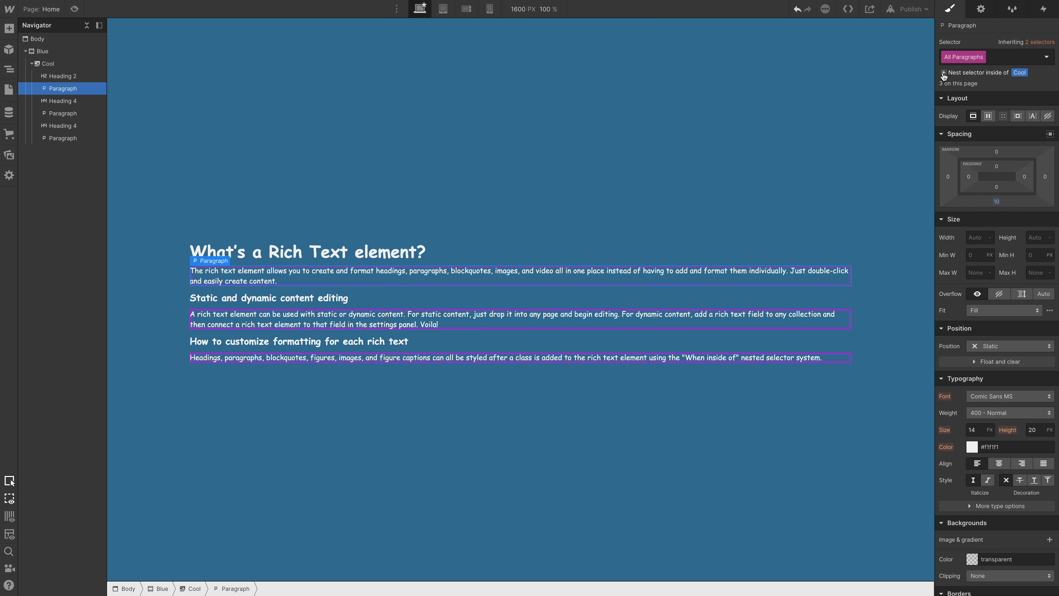
pyautogui.click(981, 74)
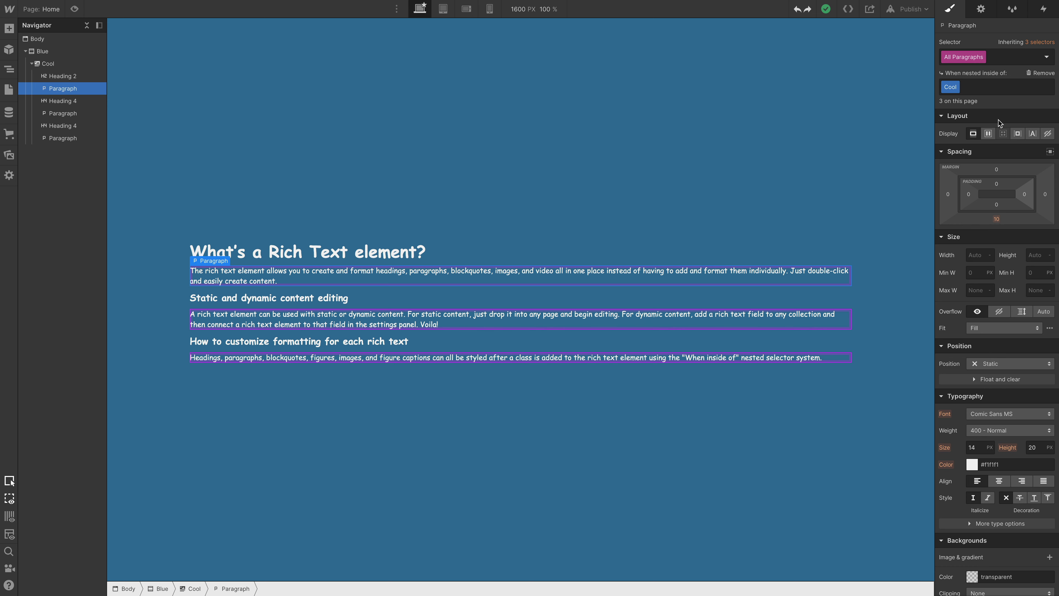
# Step: Set the font size of the paragraphs nested in Cool to 18 px and their line height to 32 px
pyautogui.click(977, 448)
pyautogui.write('18')
pyautogui.press('Tab')
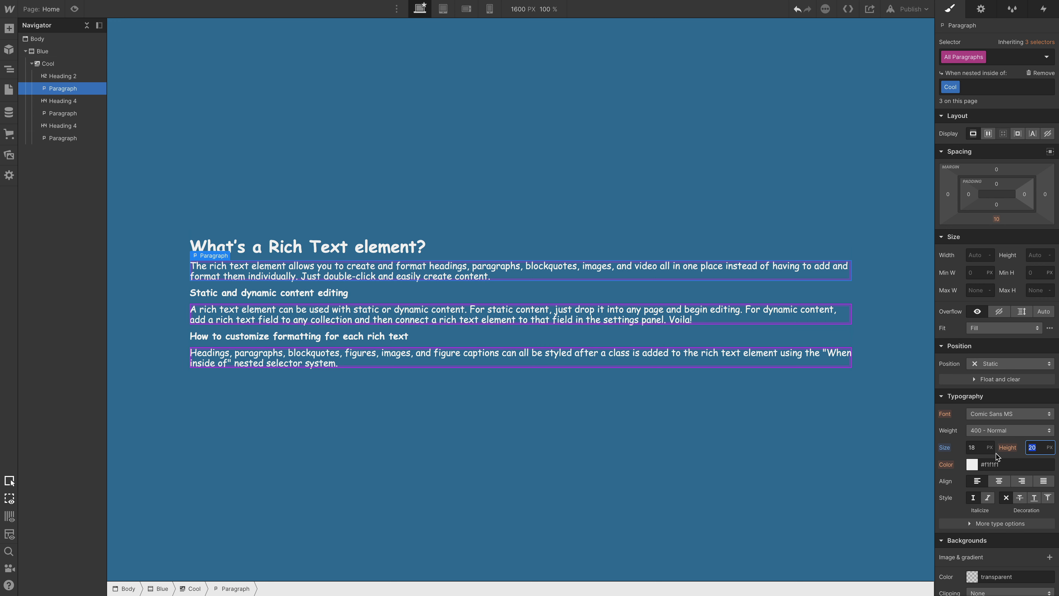
pyautogui.write('32')
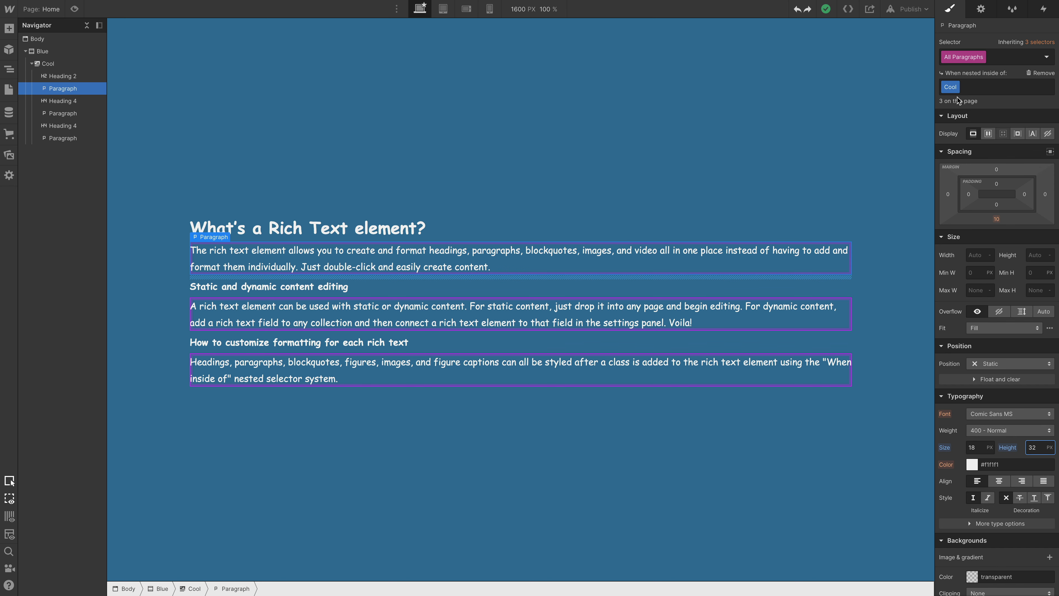
# Step: Add a Div Block containing a Paragraph inside the Blue element
pyautogui.click(63, 52)
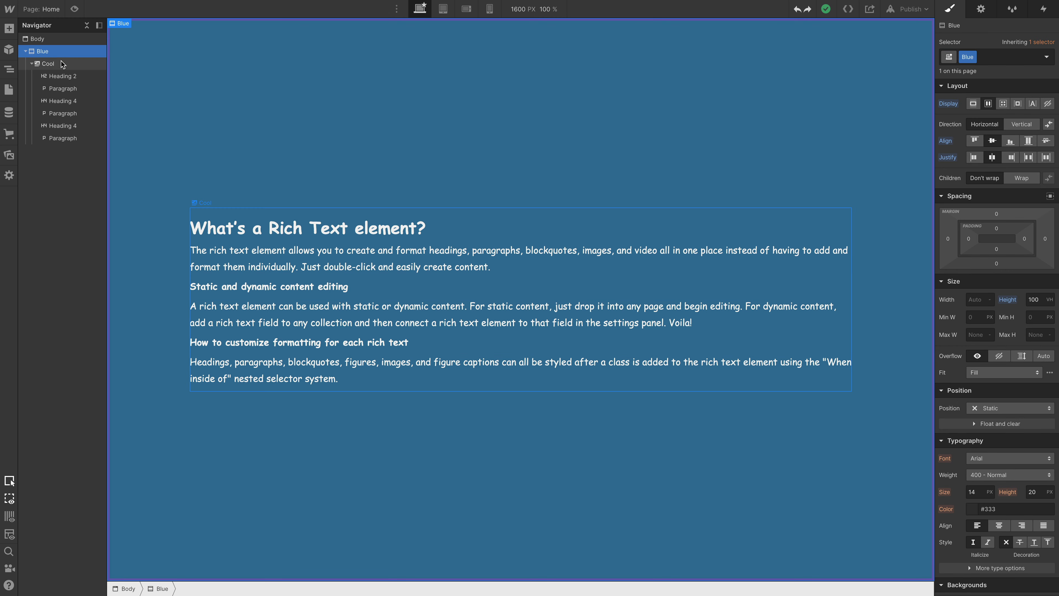
pyautogui.press('a')
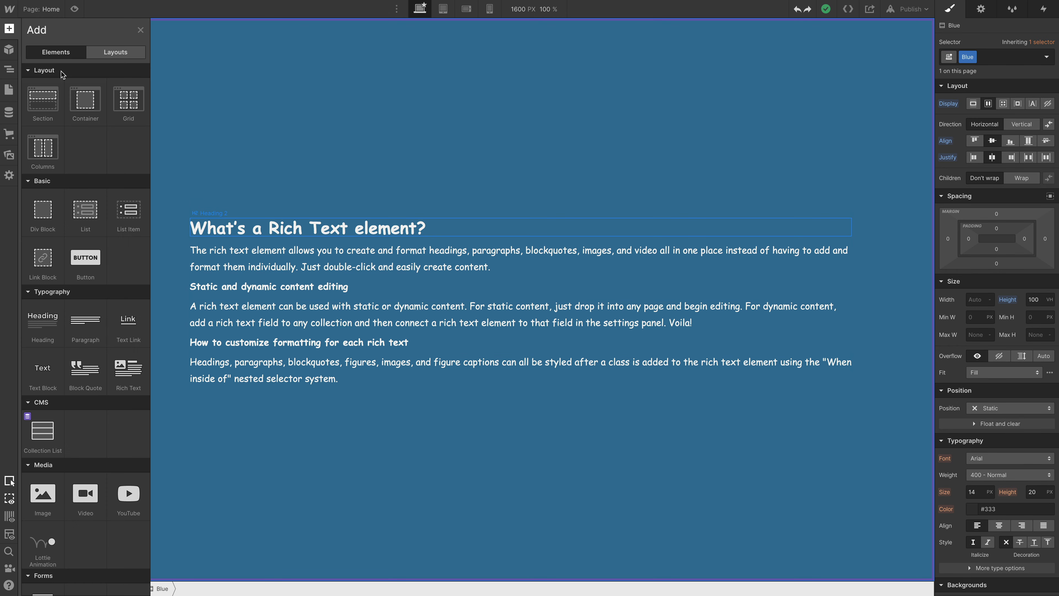
pyautogui.click(41, 217)
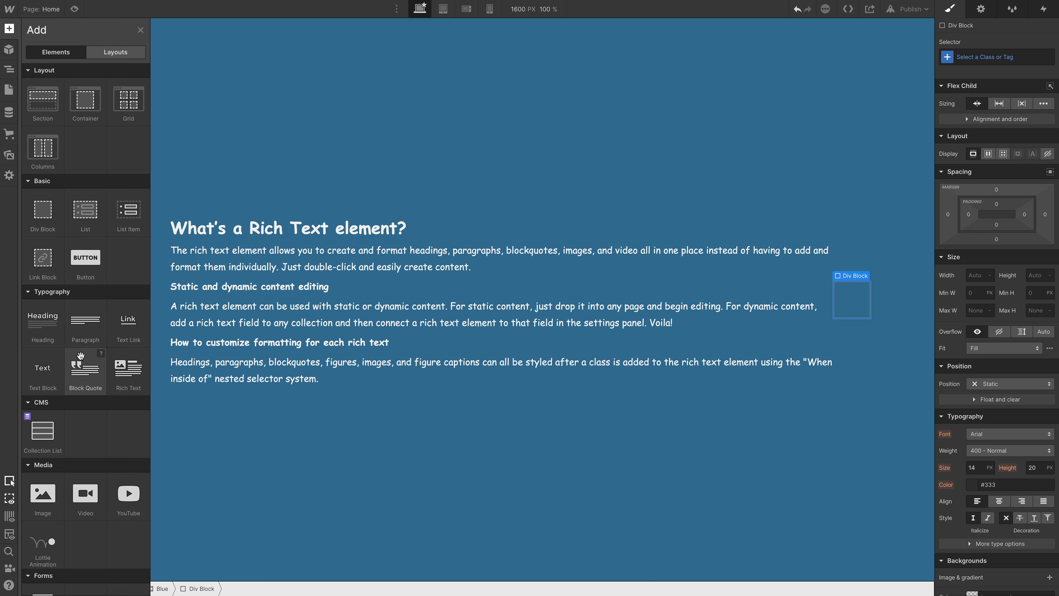
pyautogui.click(84, 338)
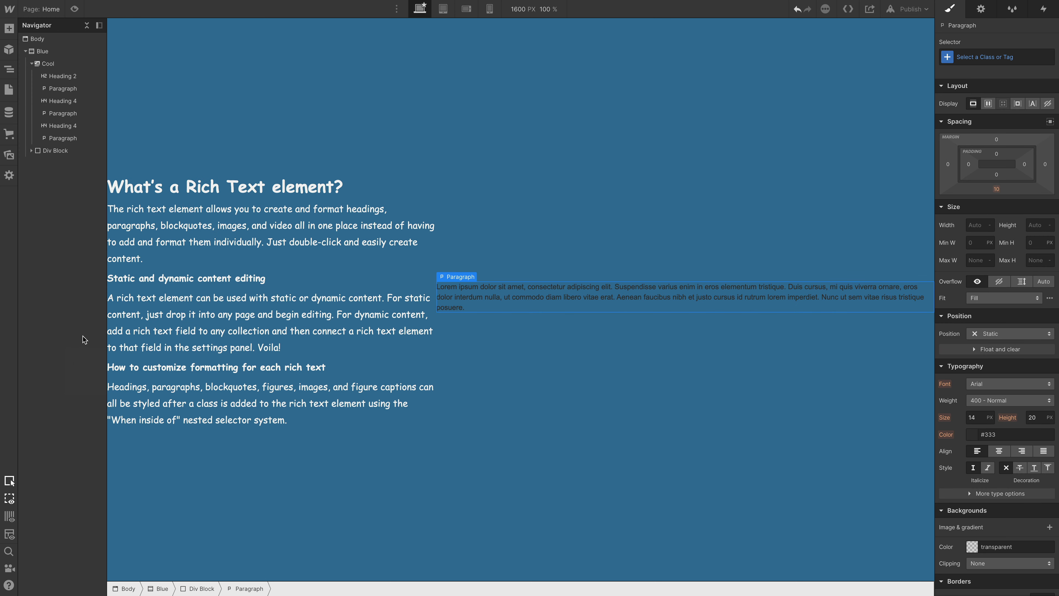
# Step: Apply the existing Cool class to the new Div Block, and delete the block from the page
pyautogui.click(48, 64)
pyautogui.click(60, 89)
pyautogui.click(32, 151)
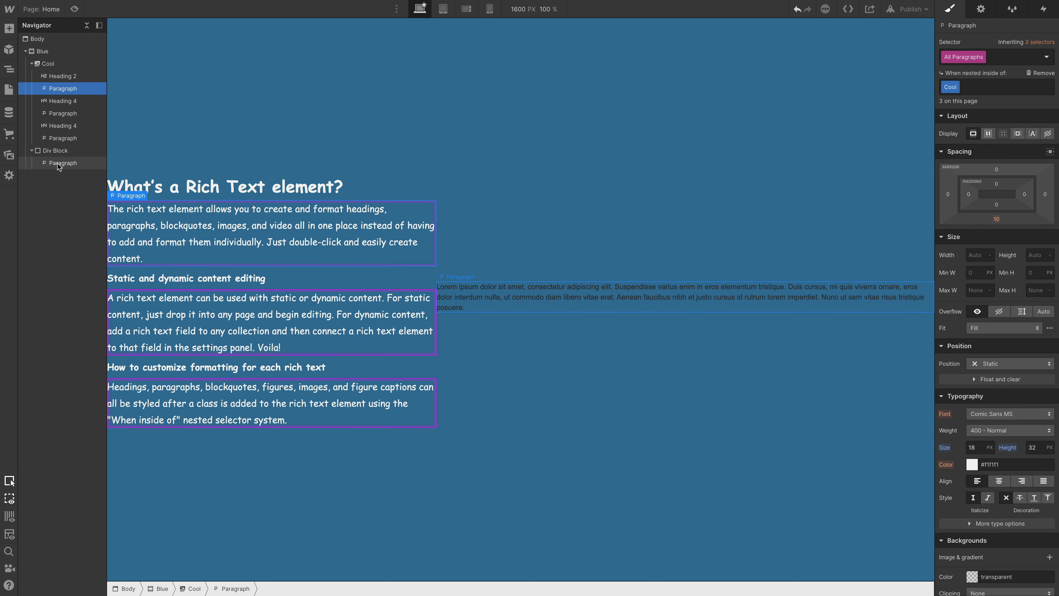
pyautogui.click(58, 151)
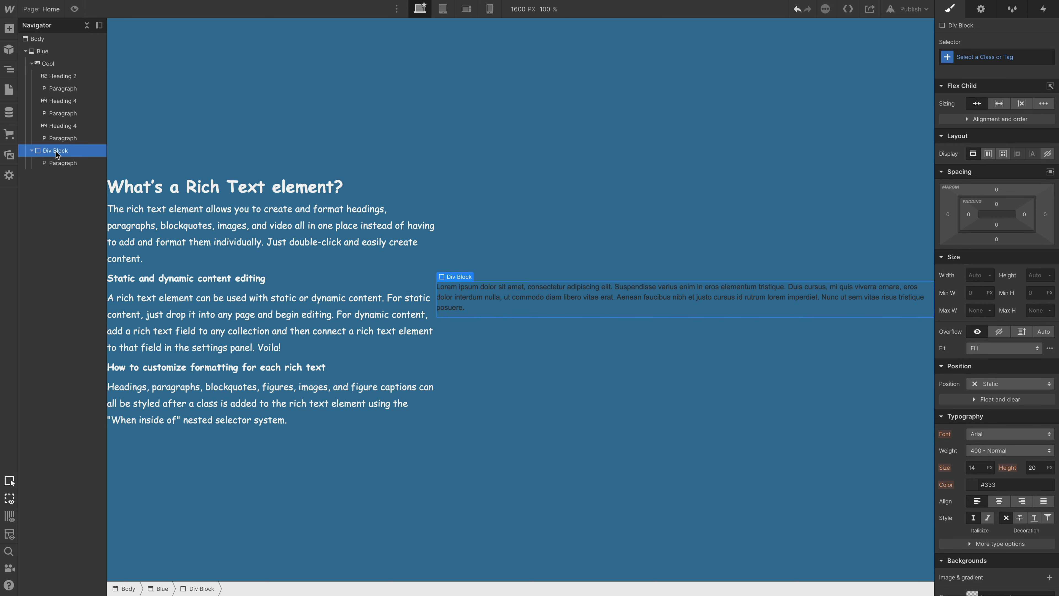
pyautogui.click(978, 59)
pyautogui.click(978, 127)
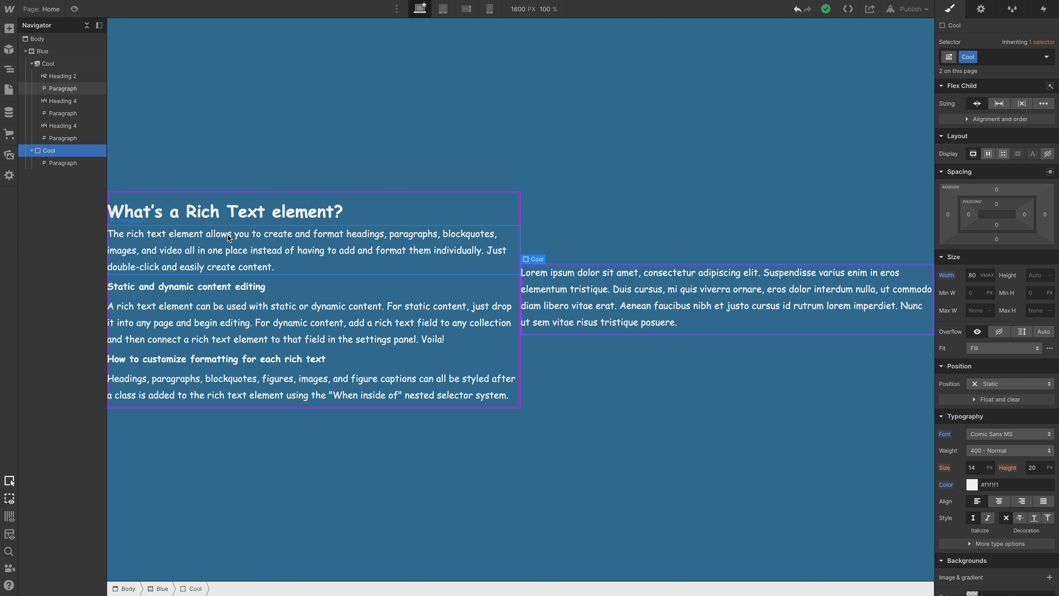
pyautogui.press('Delete')
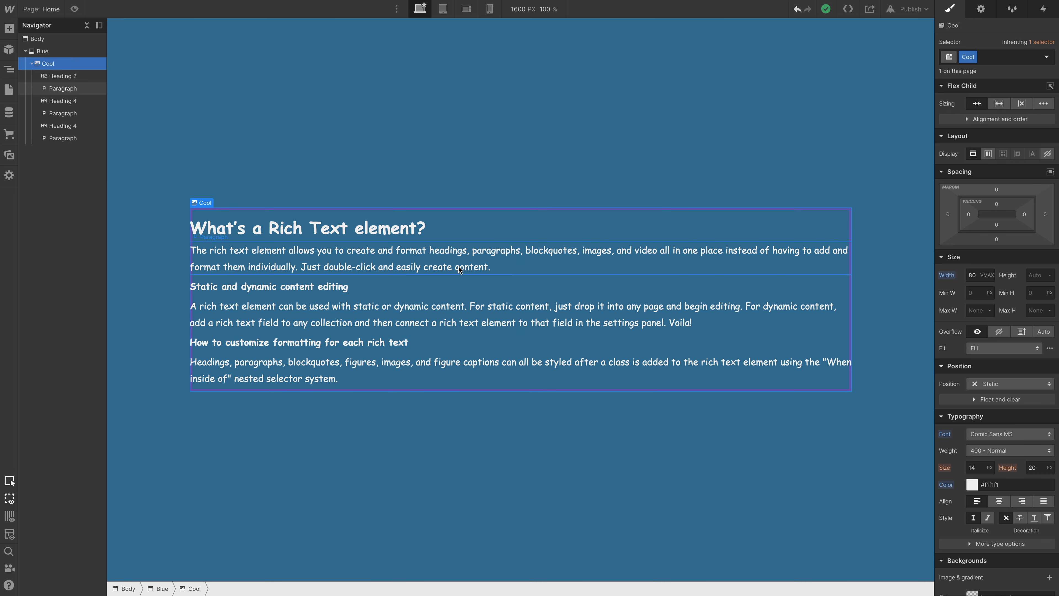
# Step: Highlight every element on the page that shares the first rich text paragraph's selector
pyautogui.click(63, 88)
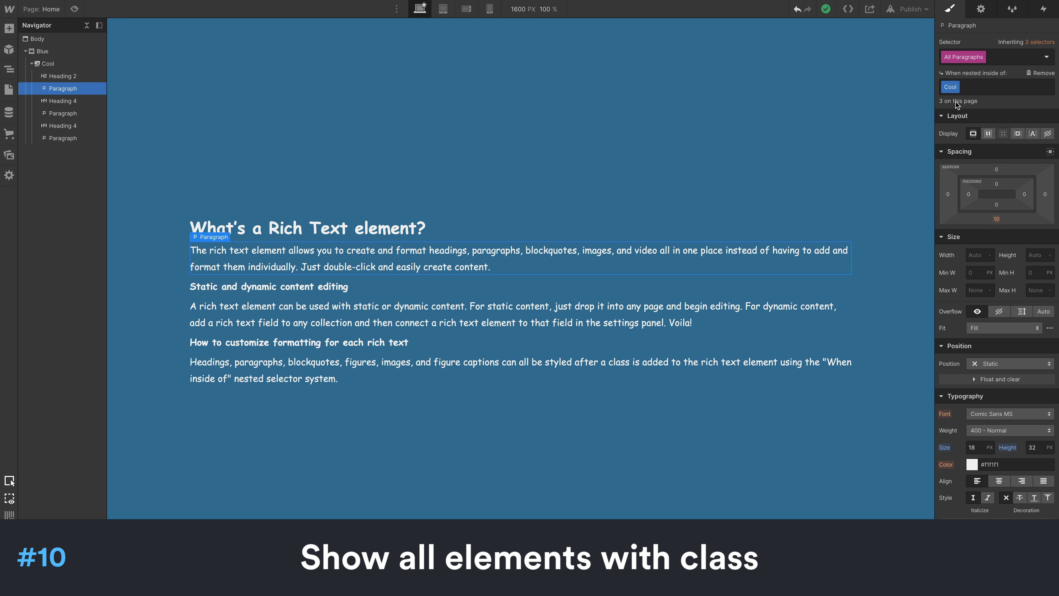
pyautogui.click(955, 102)
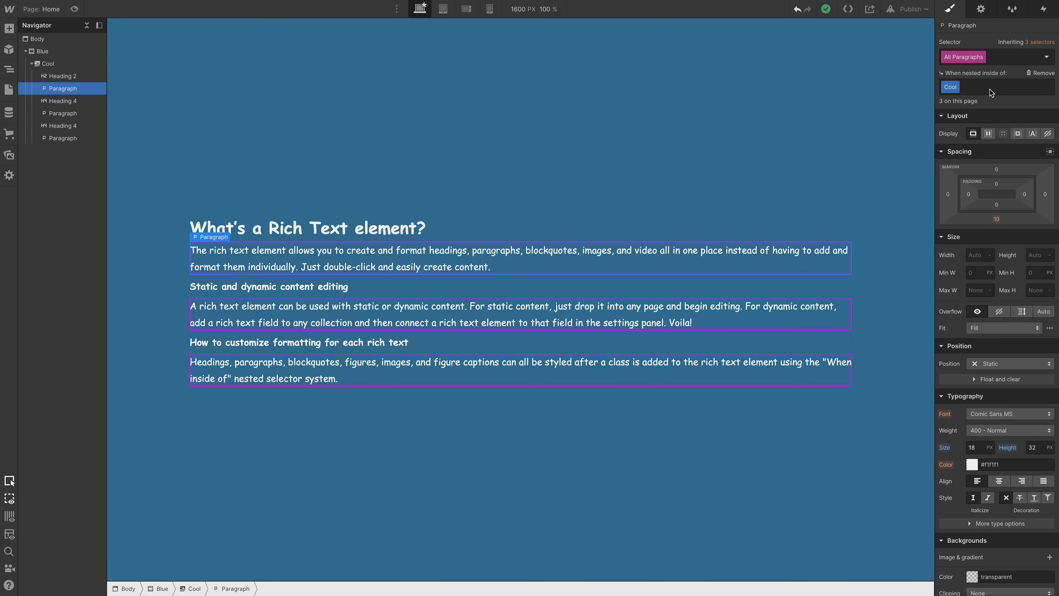
# Step: Insert an empty line after the first paragraph of the Cool rich text and start a rich media embed there
pyautogui.click(61, 65)
pyautogui.doubleClick(480, 267)
pyautogui.click(489, 267)
pyautogui.press('Return')
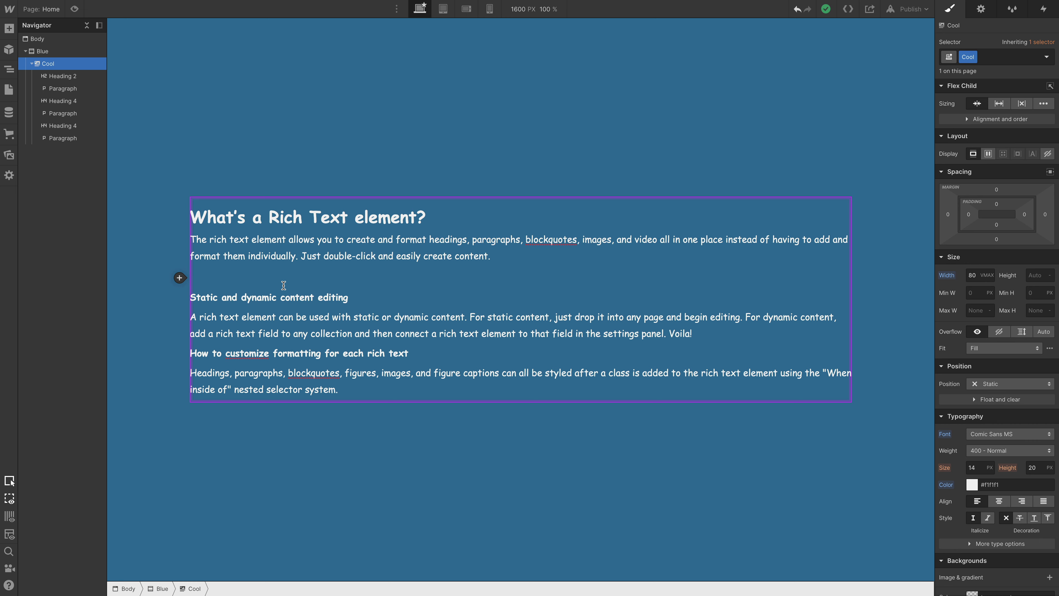
pyautogui.click(179, 277)
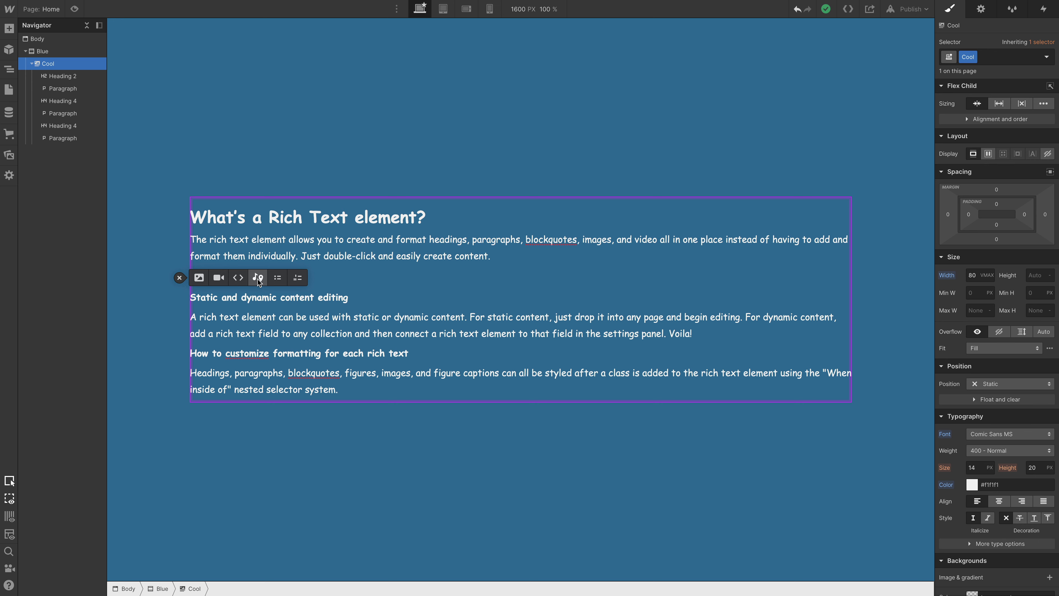
pyautogui.click(257, 278)
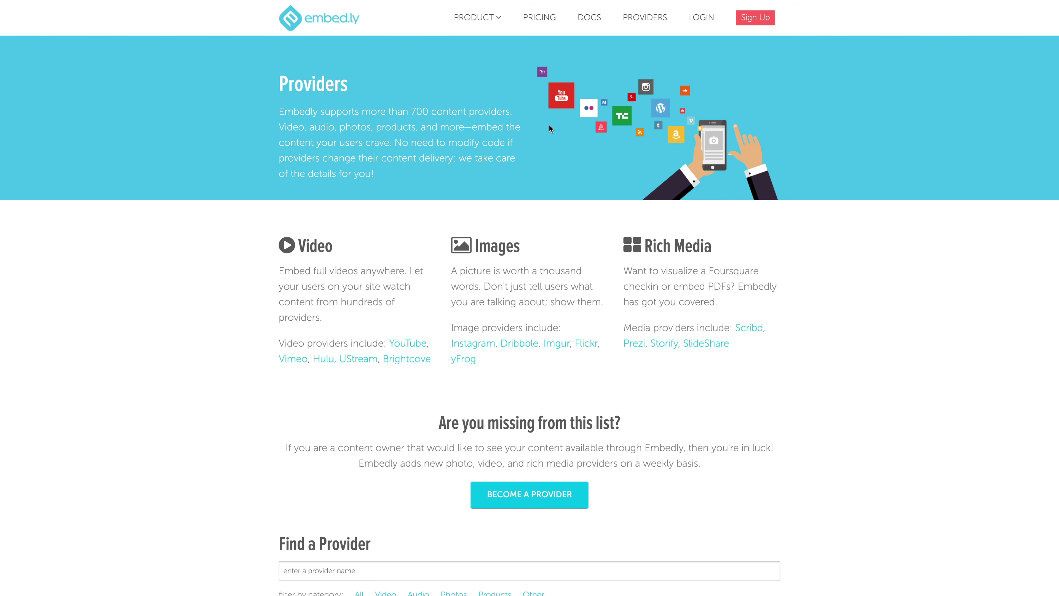
# Step: Browse the list of supported content providers on the Embedly Providers page
pyautogui.scroll(-20, 826, 279)
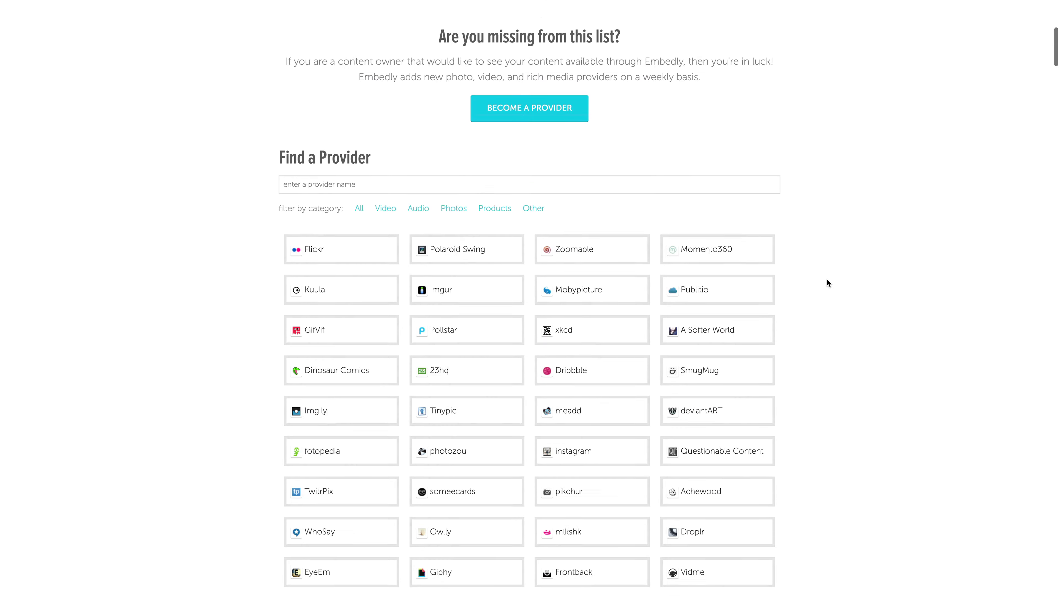
pyautogui.scroll(-10, 826, 280)
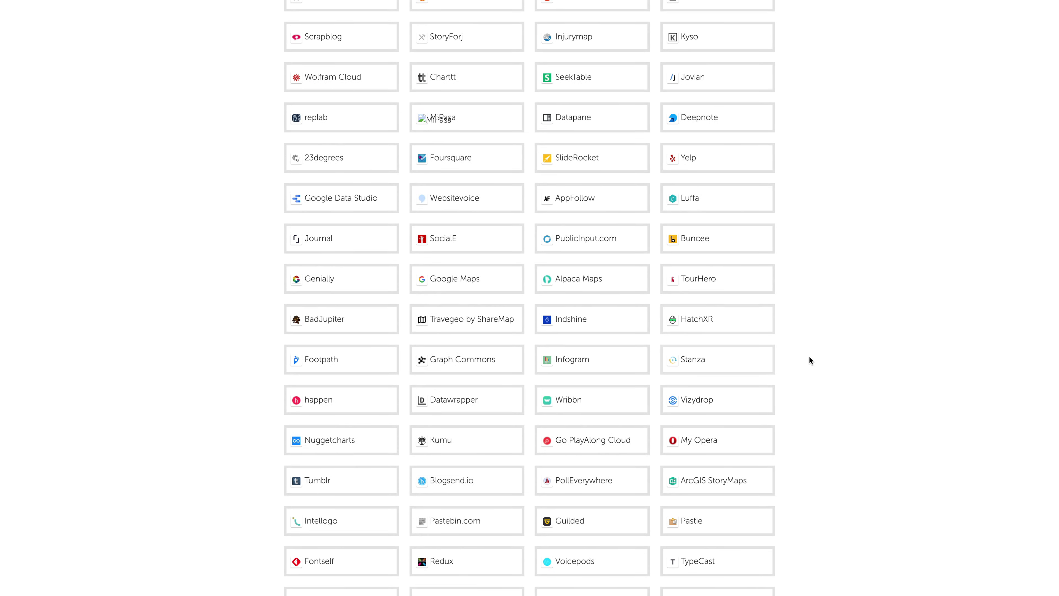
pyautogui.scroll(20, 809, 358)
pyautogui.scroll(5, 810, 360)
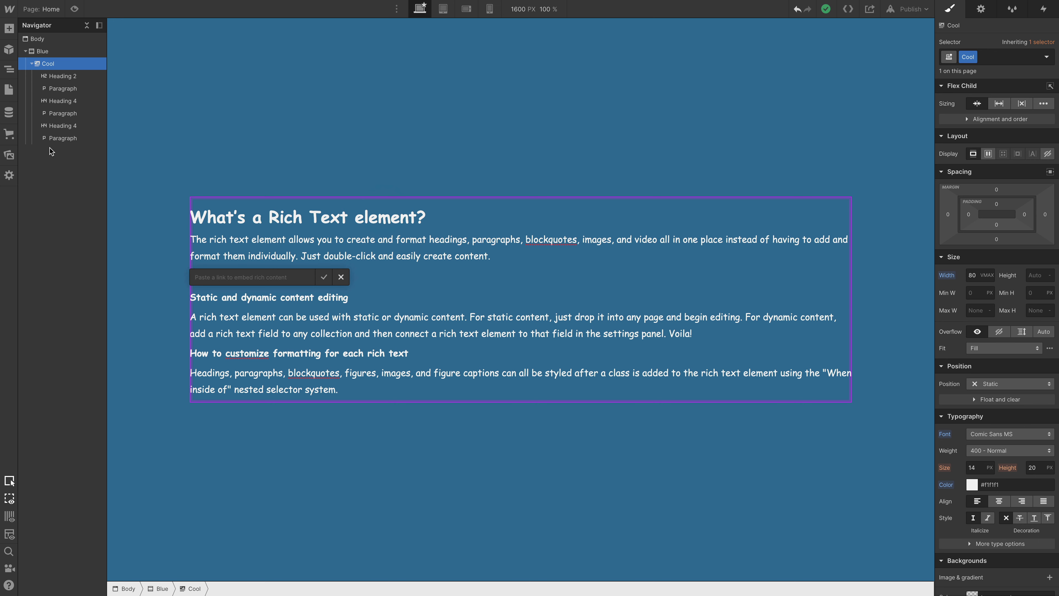
# Step: Paste the TED video link and embed it below the first paragraph of the rich text
pyautogui.hotkey('ctrl', 'v')
pyautogui.click(323, 276)
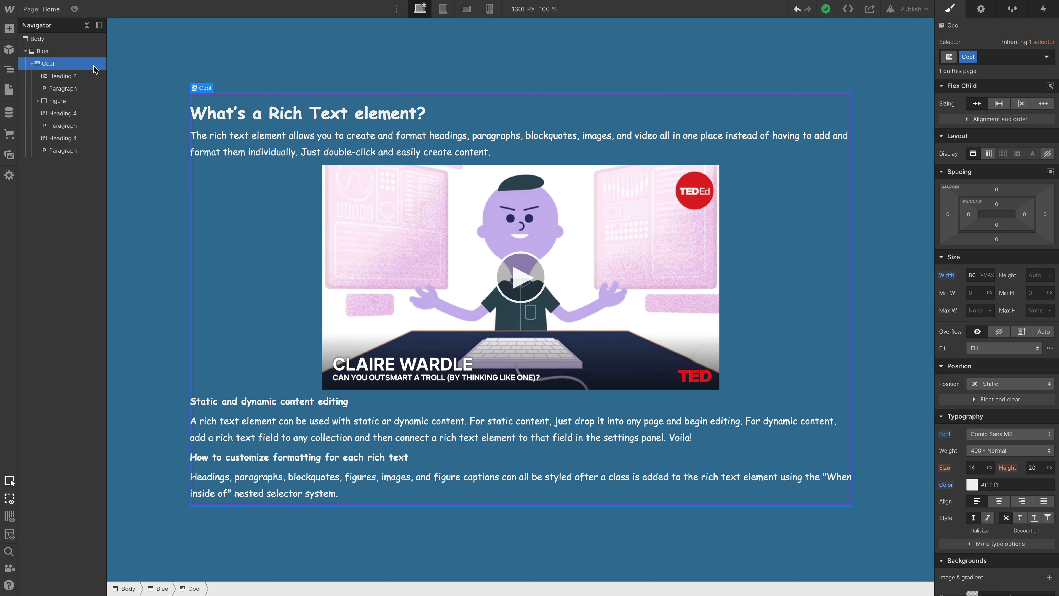
# Step: Collapse the Blue element in the Navigator and duplicate it directly on the canvas
pyautogui.click(59, 53)
pyautogui.click(26, 51)
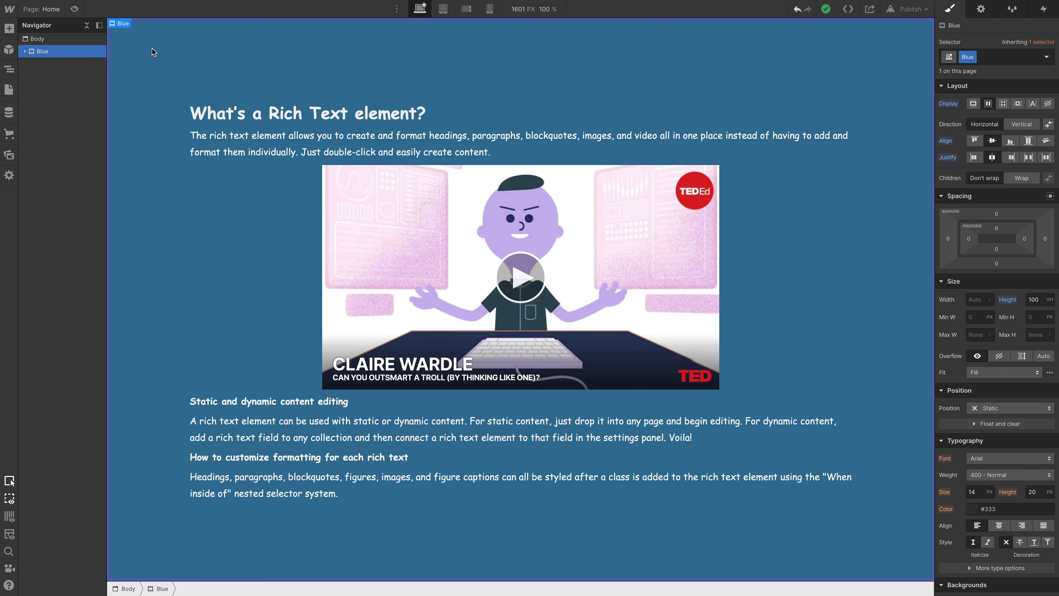
pyautogui.keyDown('alt'); pyautogui.moveTo(142, 40); pyautogui.dragTo(160, 67); pyautogui.keyUp('alt')
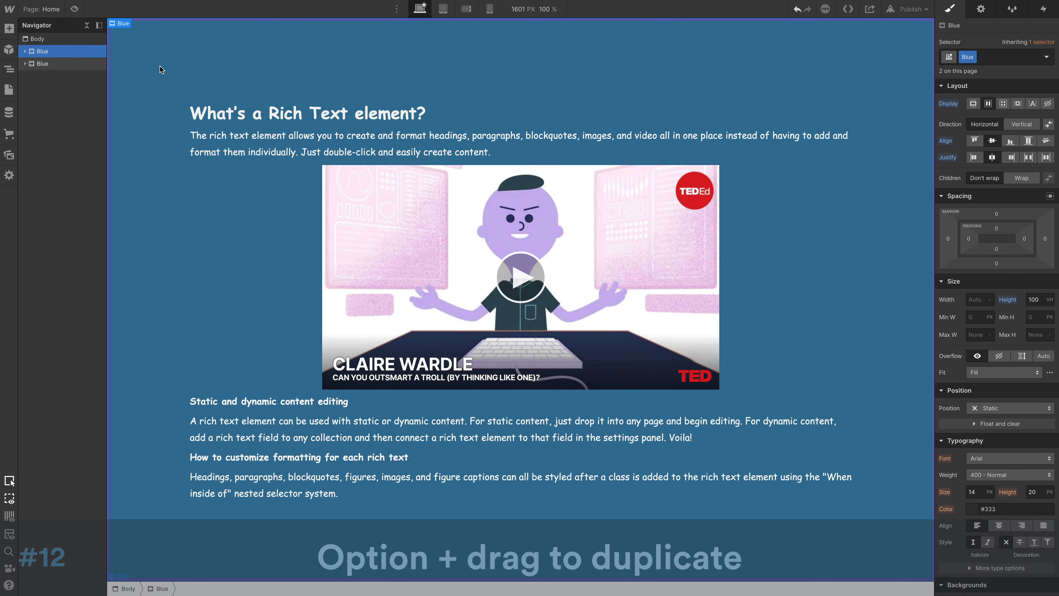
# Step: Add the combo class 2 to the second Blue element
pyautogui.click(55, 68)
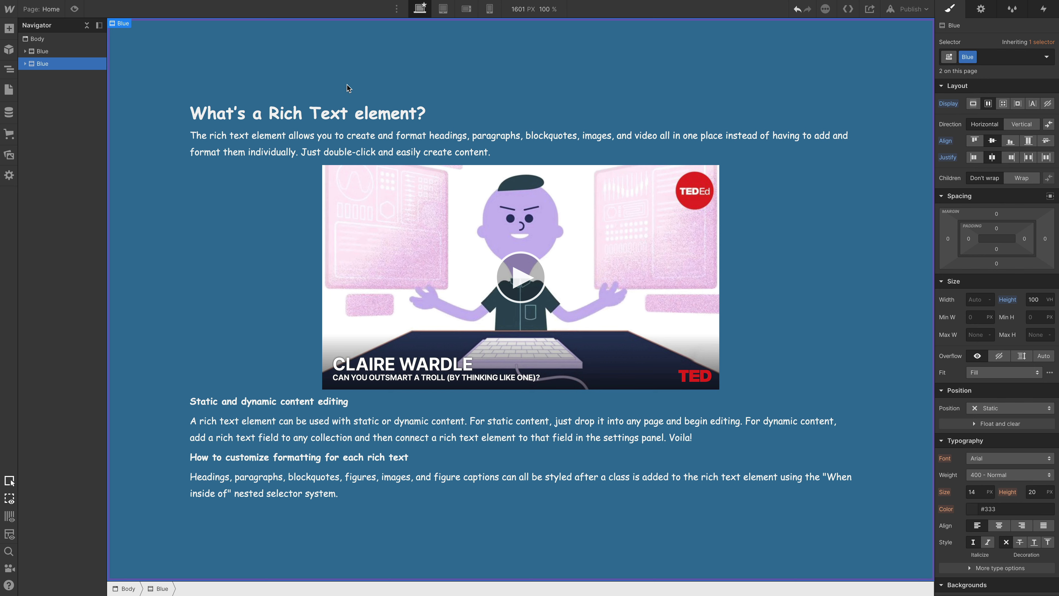
pyautogui.press('super+Return')
pyautogui.write('2')
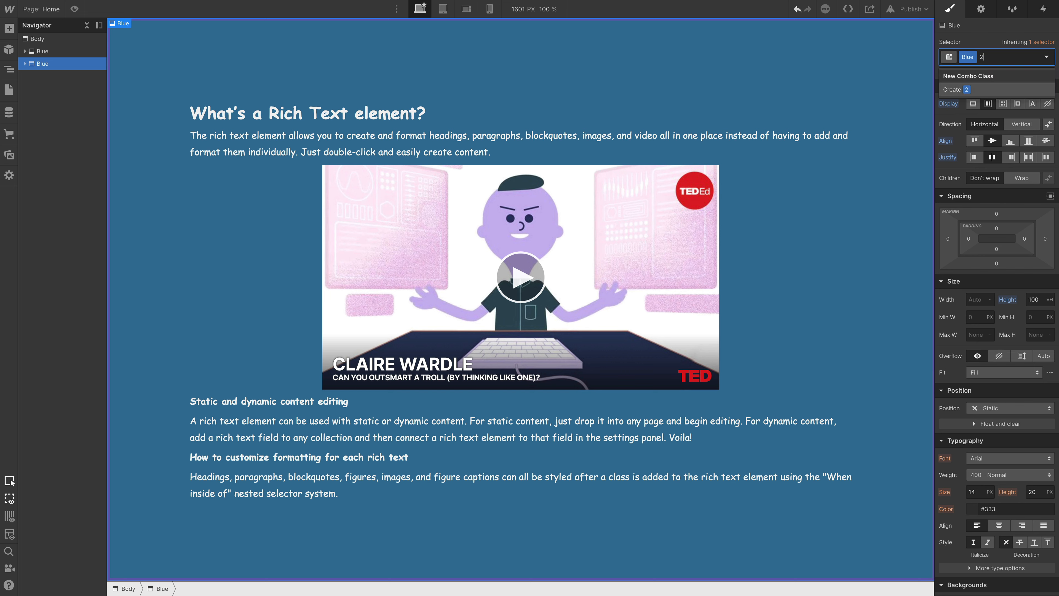
pyautogui.press('Return')
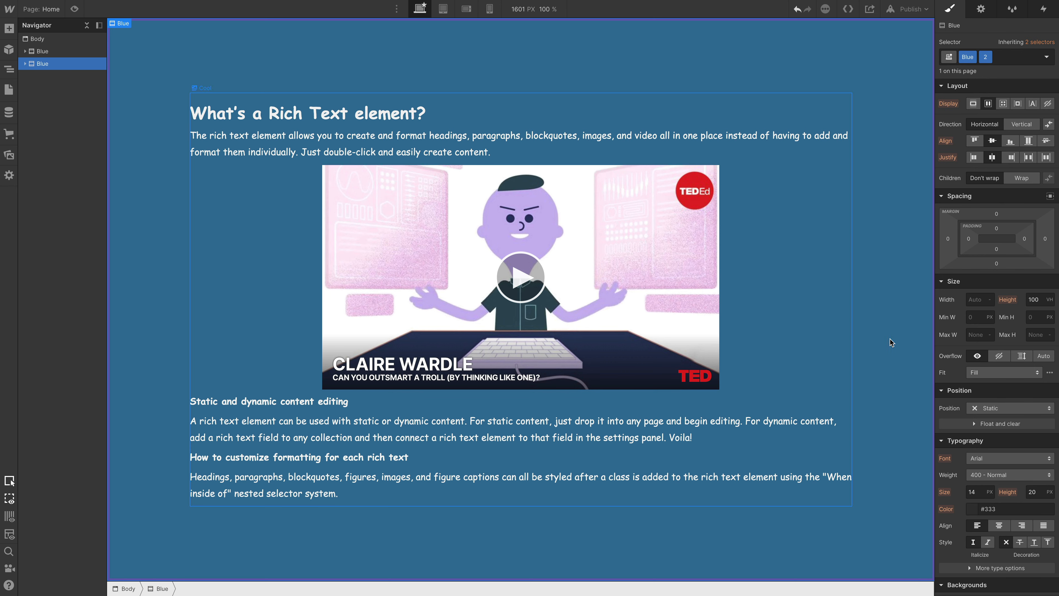
# Step: Change the background color of the second Blue element to #9b316d
pyautogui.scroll(-4, 996, 463)
pyautogui.click(973, 469)
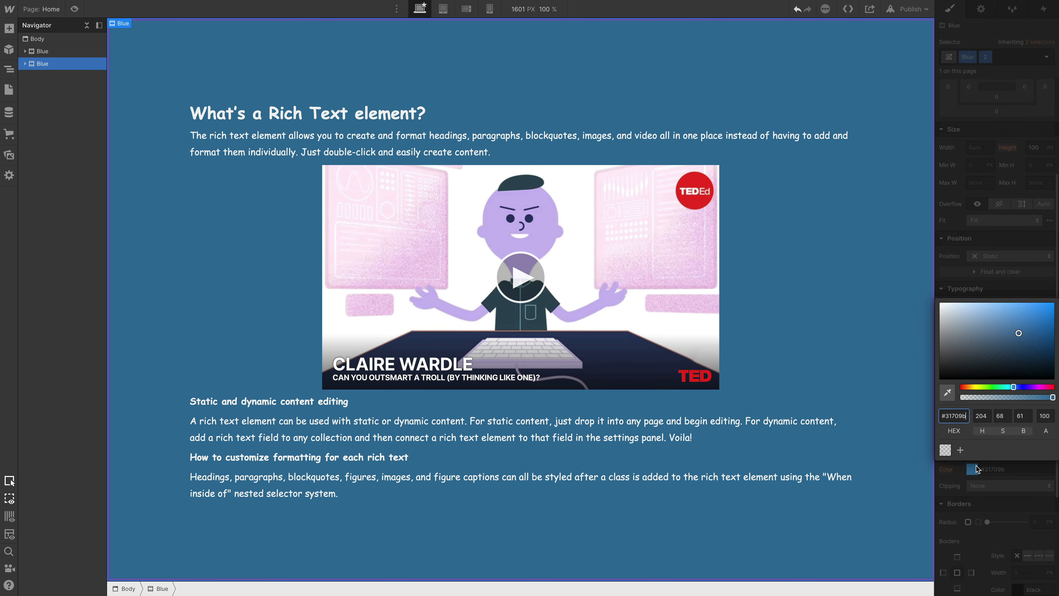
pyautogui.click(1045, 387)
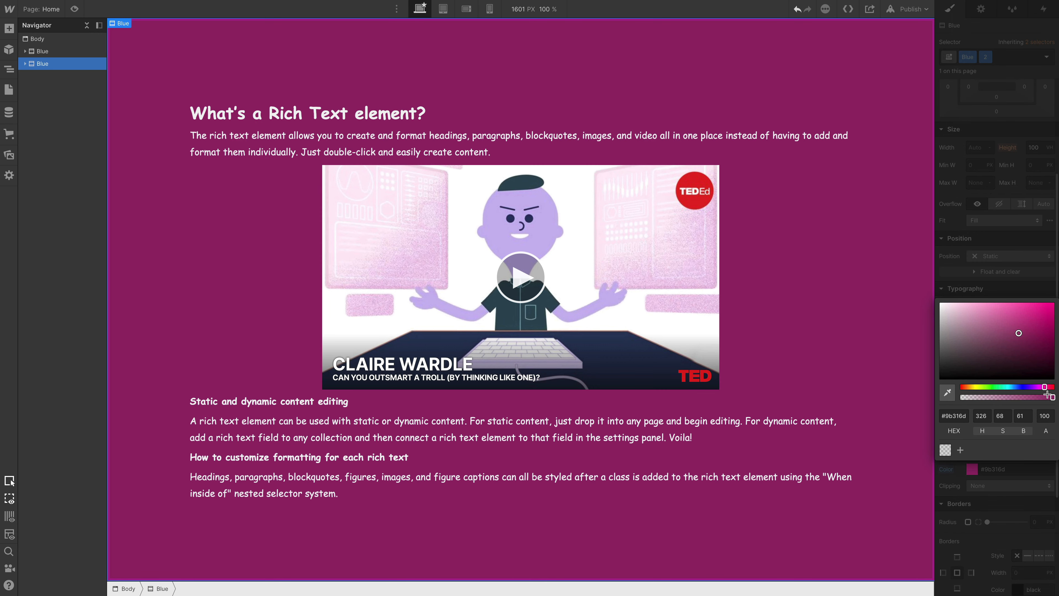
# Step: Select the Body, and switch from the Navigator to the list of addable elements and back
pyautogui.click(52, 39)
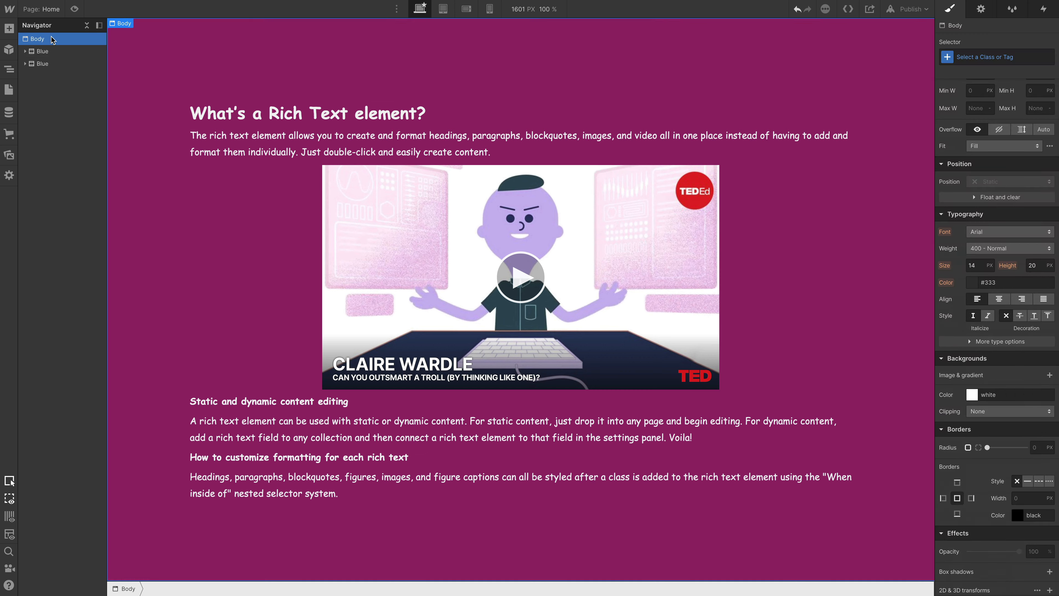
pyautogui.scroll(10, 308, 140)
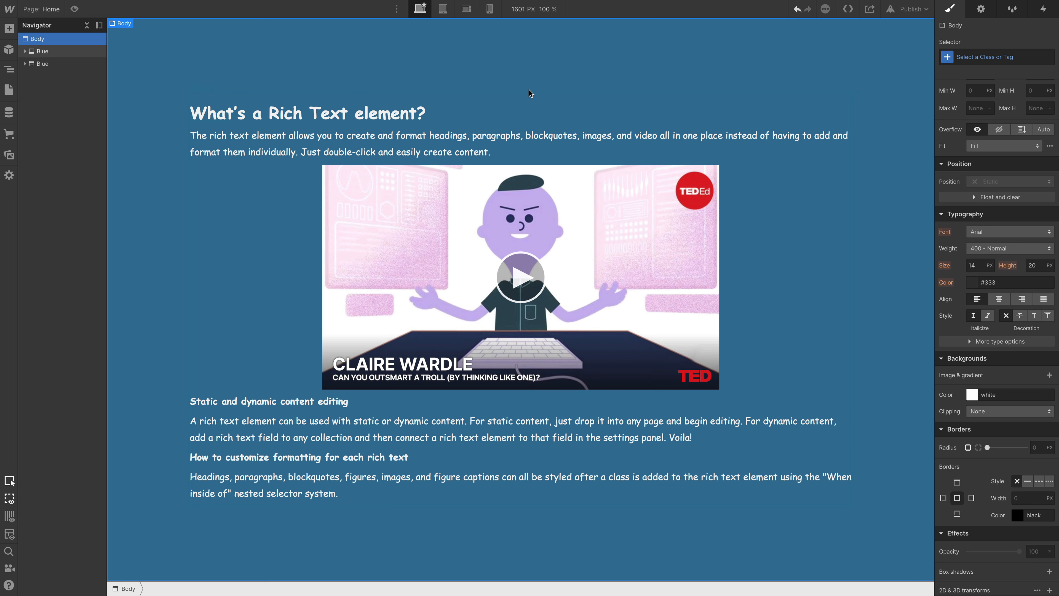
pyautogui.press('a')
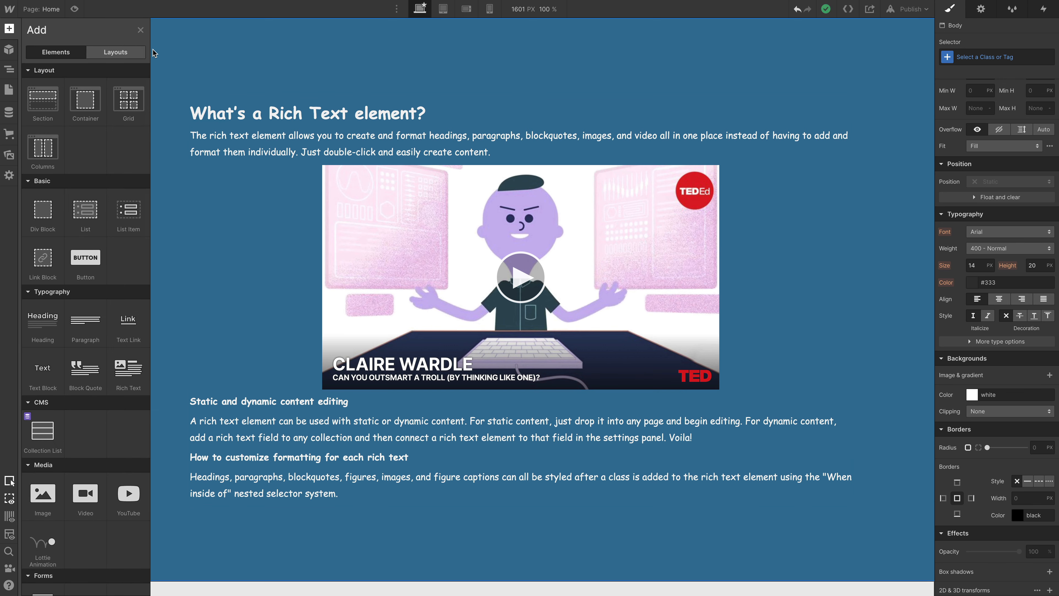
pyautogui.press('z')
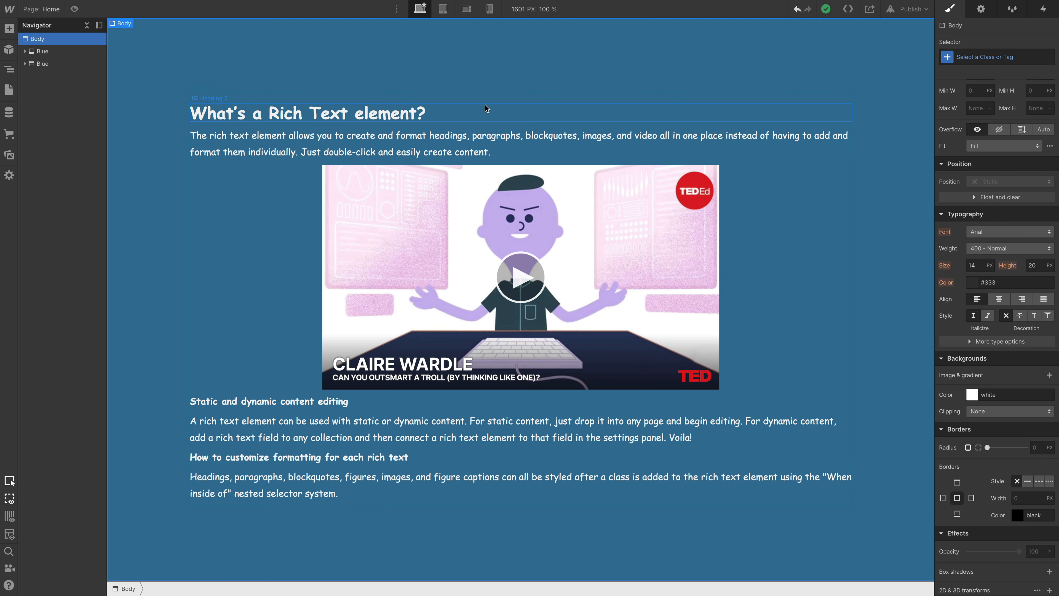
# Step: Add a Button element through the quick search for "butt" and move it above both Blue elements in the Body
pyautogui.press('super+e')
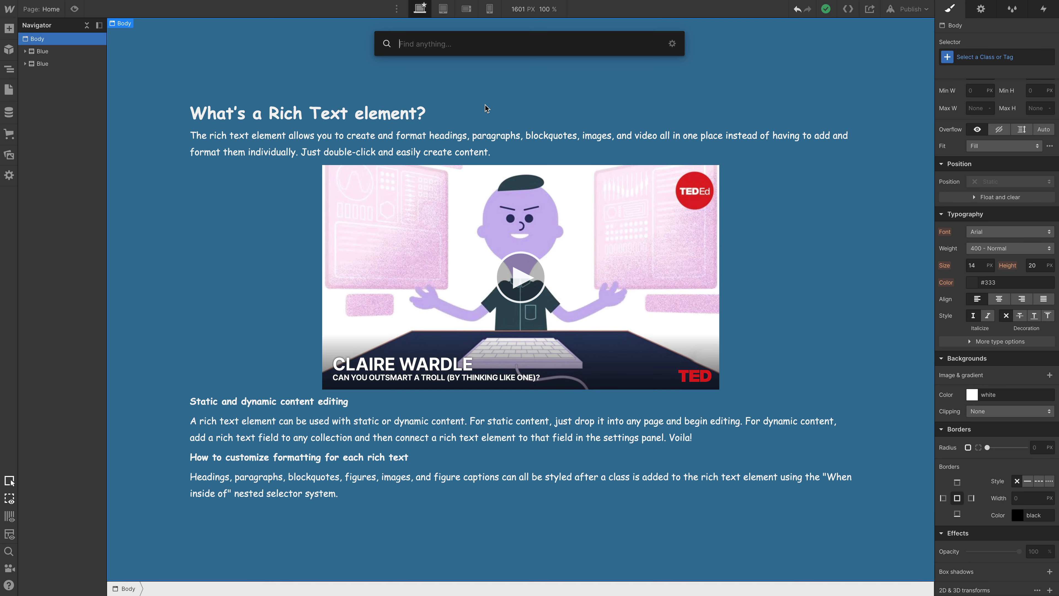
pyautogui.write('butt')
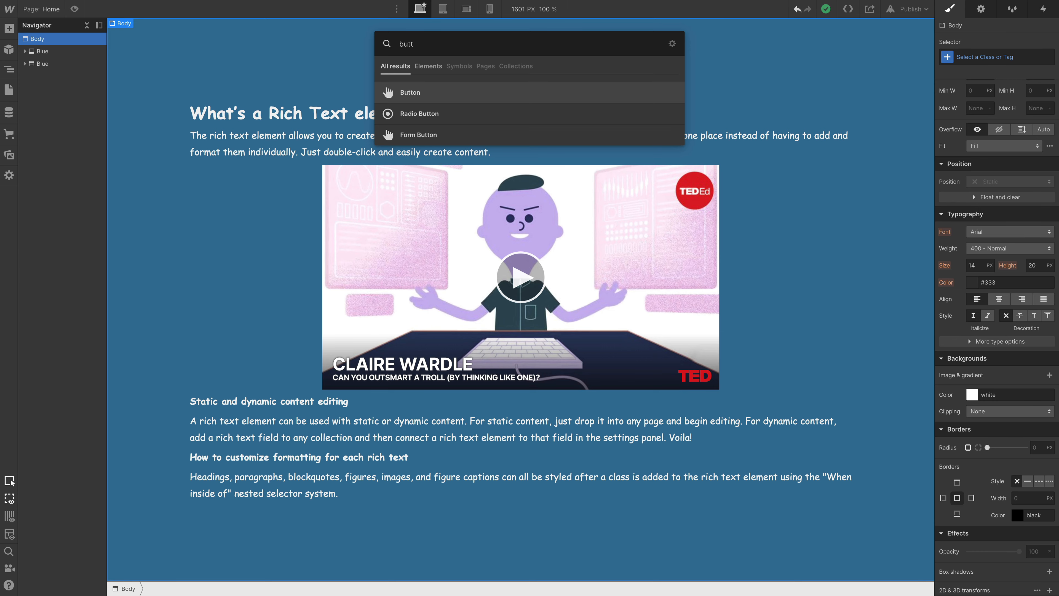
pyautogui.press('Return')
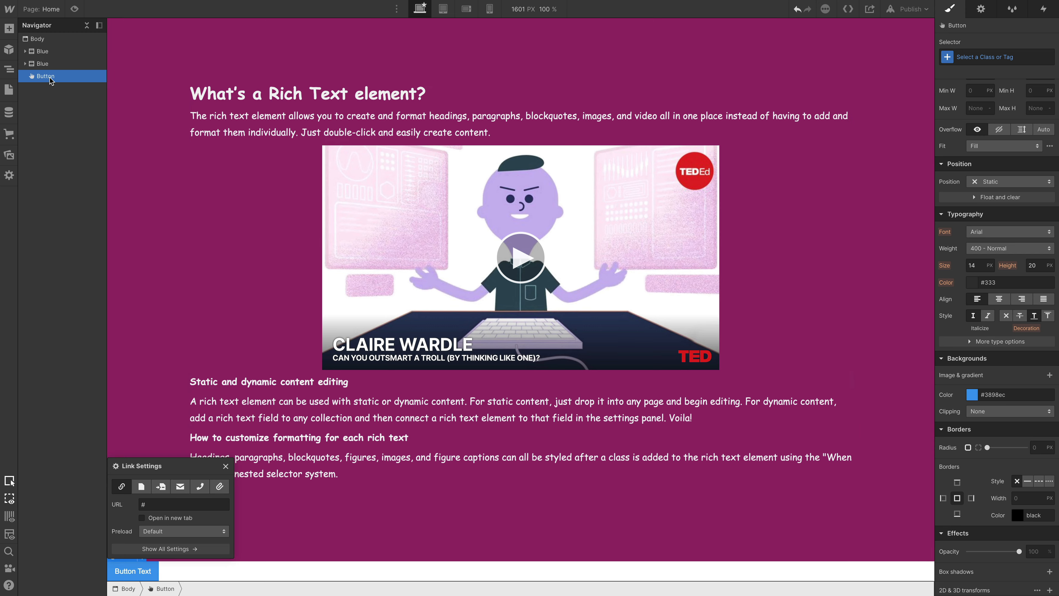
pyautogui.moveTo(50, 77); pyautogui.dragTo(49, 48)
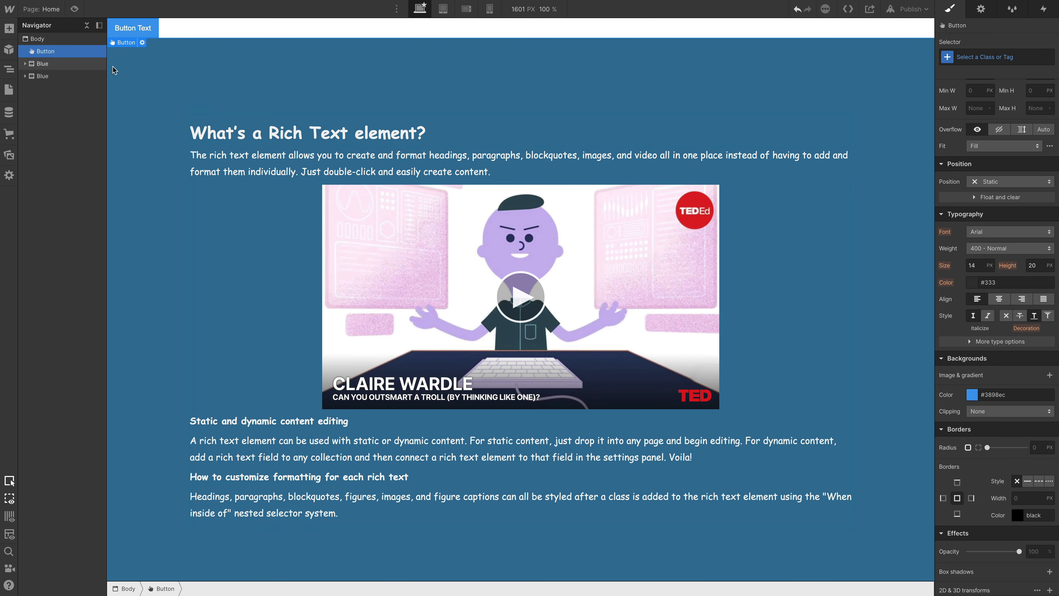
# Step: Set the ID of the second Blue section to "section" in its element settings
pyautogui.click(57, 76)
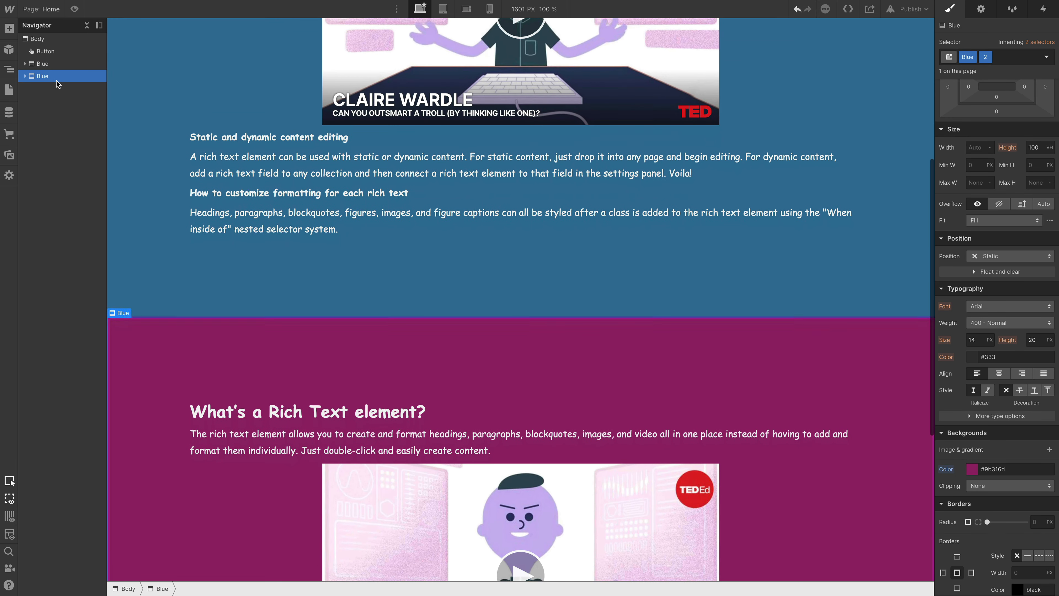
pyautogui.click(981, 12)
pyautogui.click(983, 45)
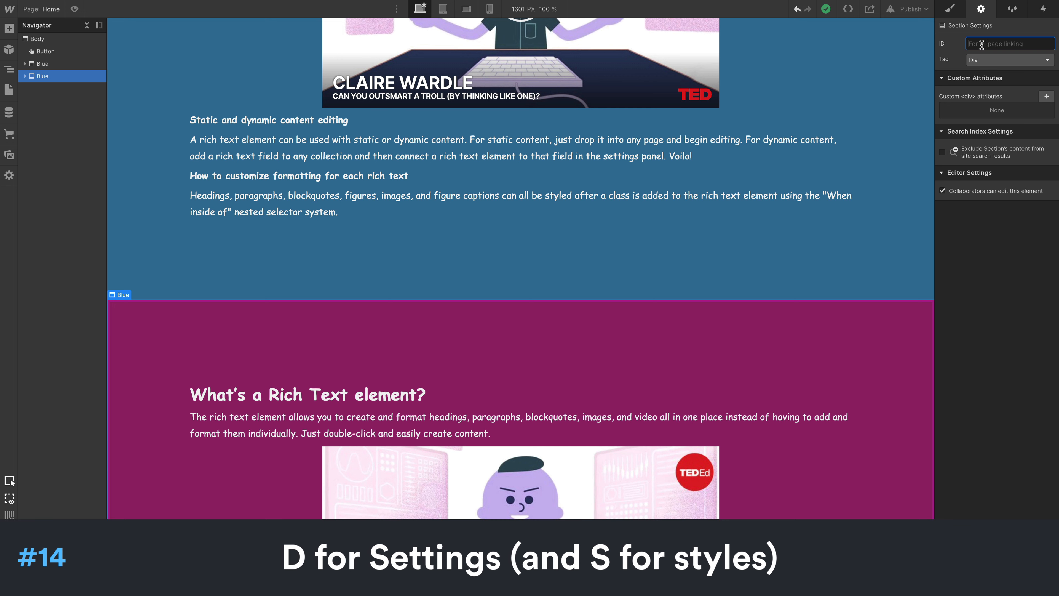
pyautogui.write('sect')
pyautogui.write('u')
pyautogui.write('on')
pyautogui.press('Return')
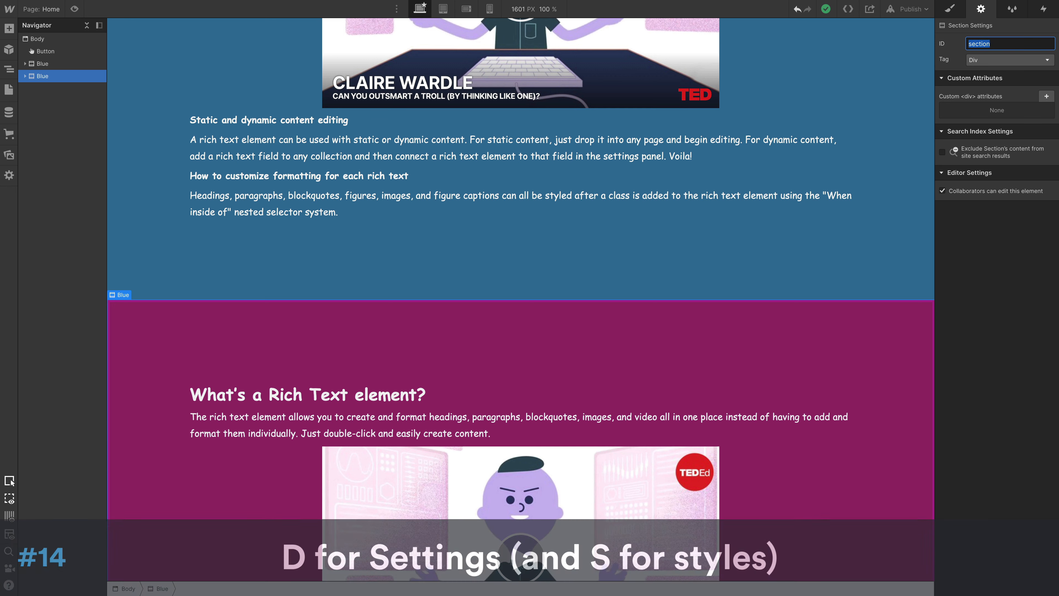
# Step: Link the Button to the page section named "section"
pyautogui.click(45, 51)
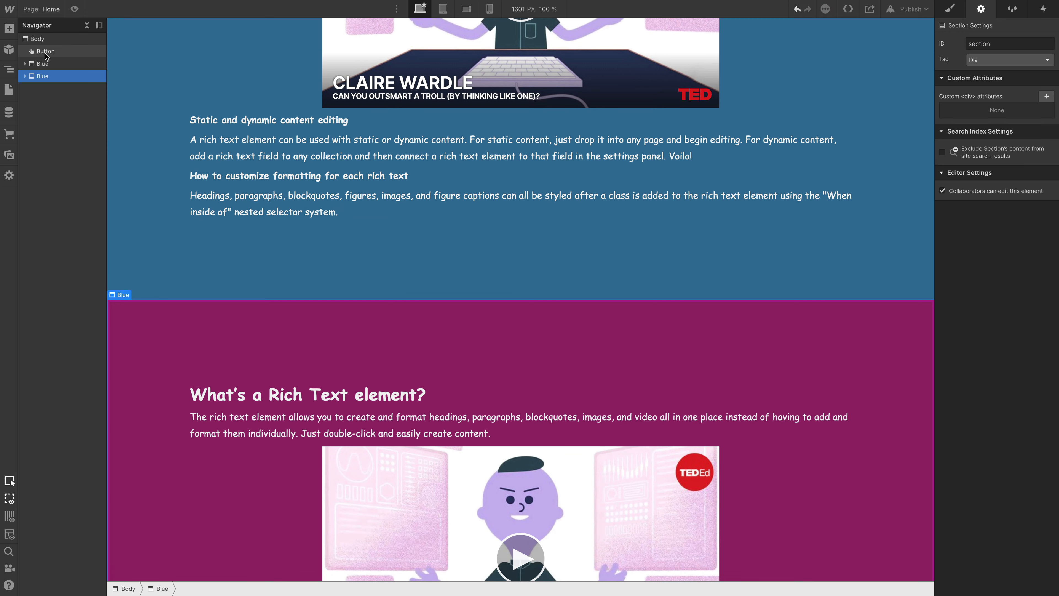
pyautogui.click(987, 81)
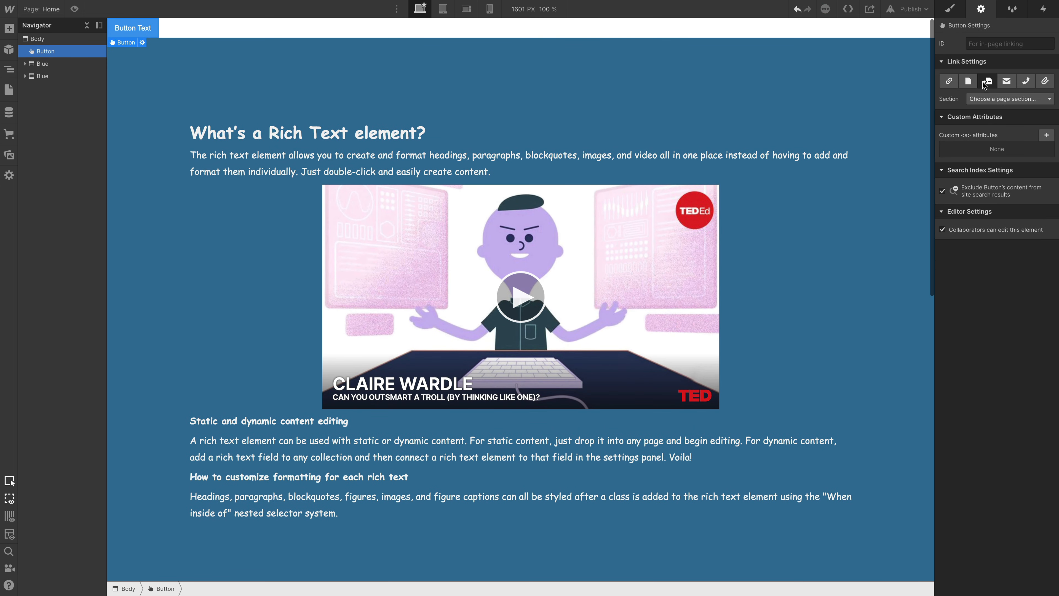
pyautogui.click(999, 100)
pyautogui.click(987, 122)
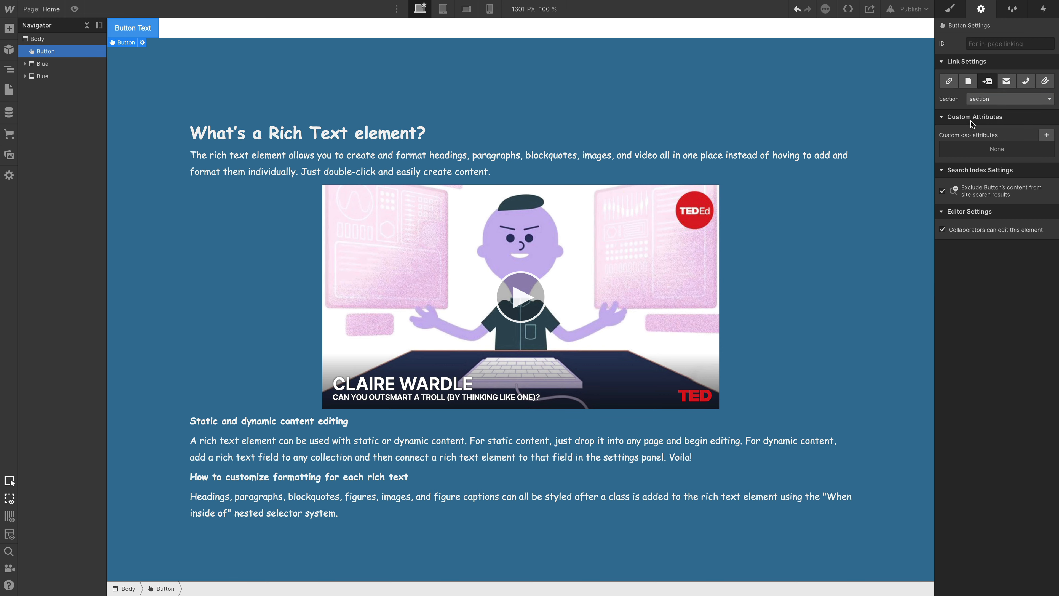
# Step: Preview the page, test the button's link to the purple section, and return to the Designer
pyautogui.press('super+shift+p')
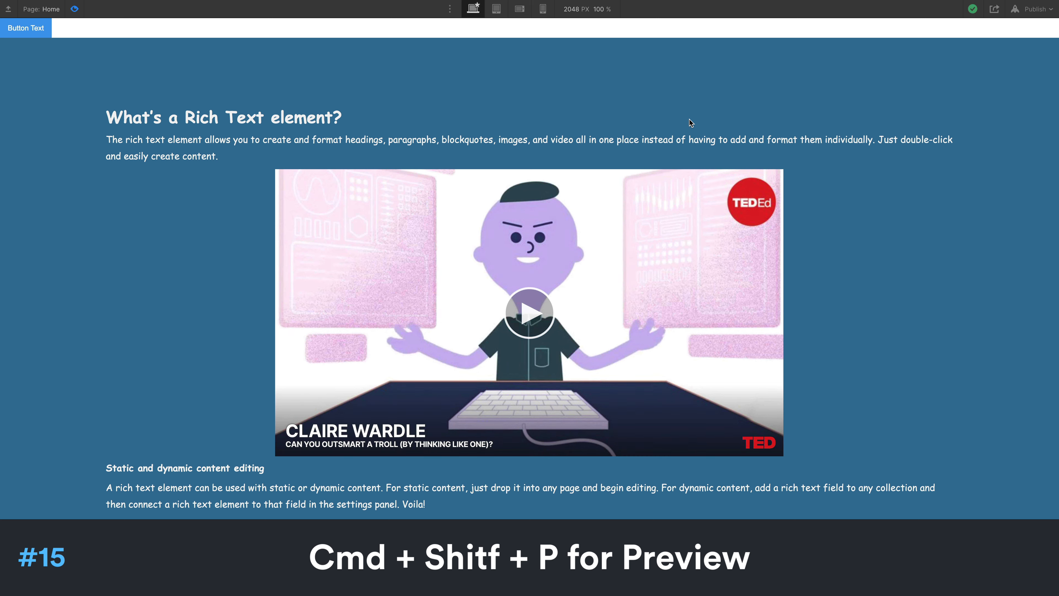
pyautogui.click(29, 29)
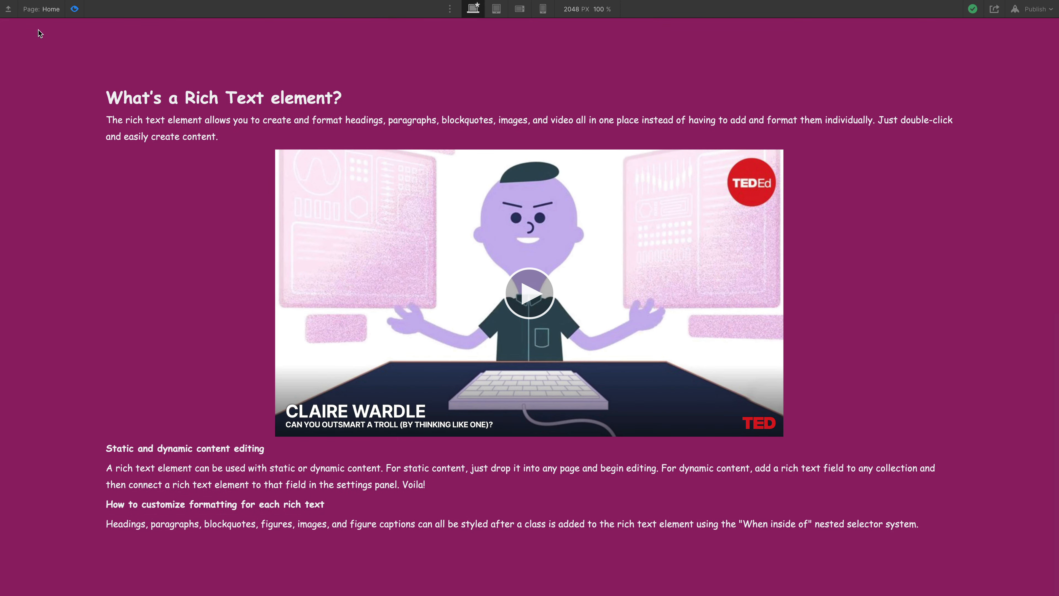
pyautogui.click(74, 9)
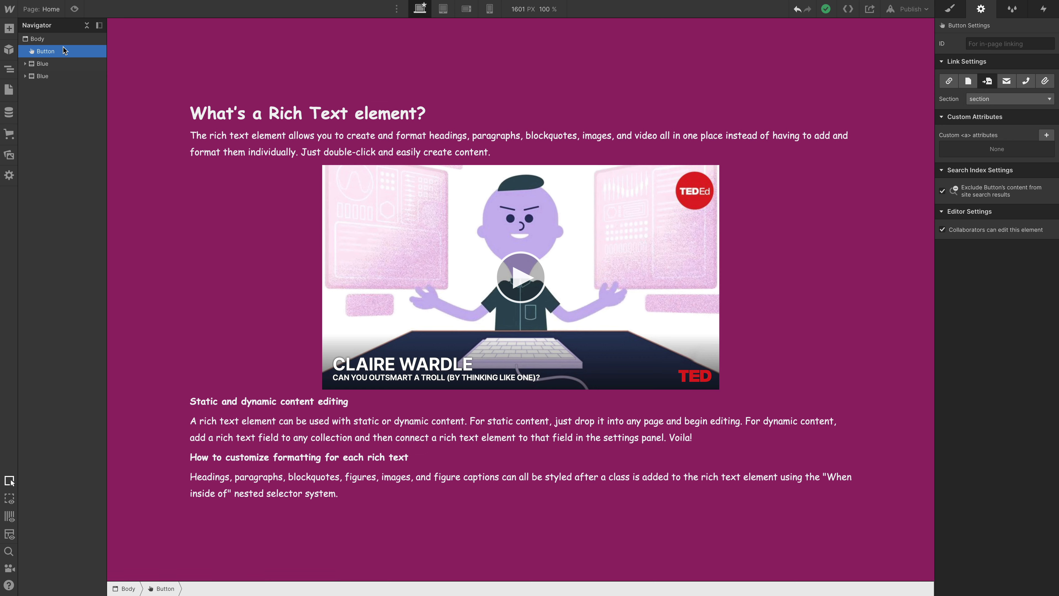
# Step: Add the custom attribute data-scroll-time with the value 20 to the second Blue section
pyautogui.click(56, 77)
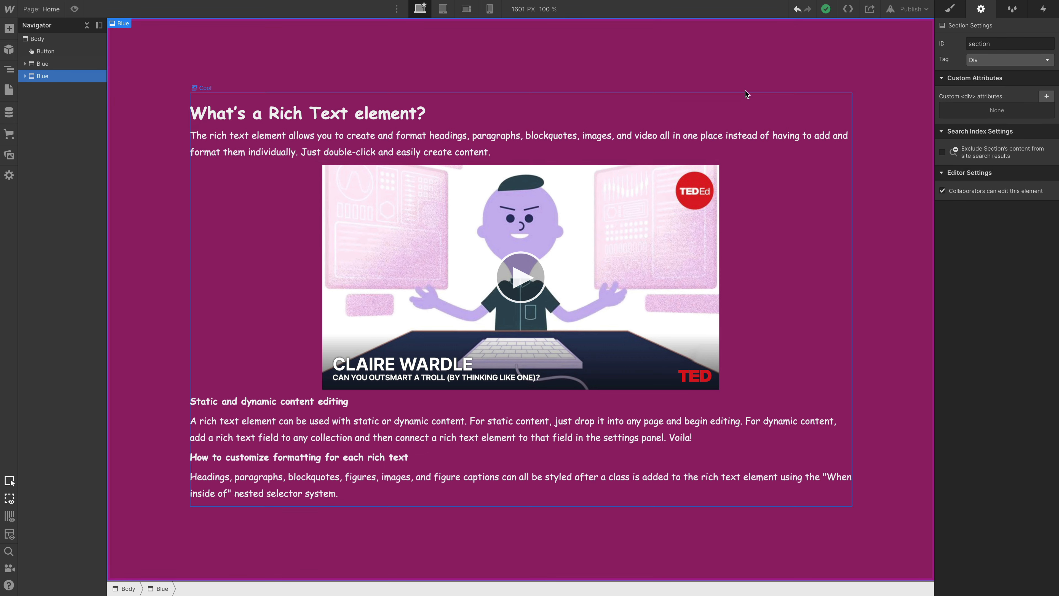
pyautogui.click(1046, 96)
pyautogui.write('data-scroll-time')
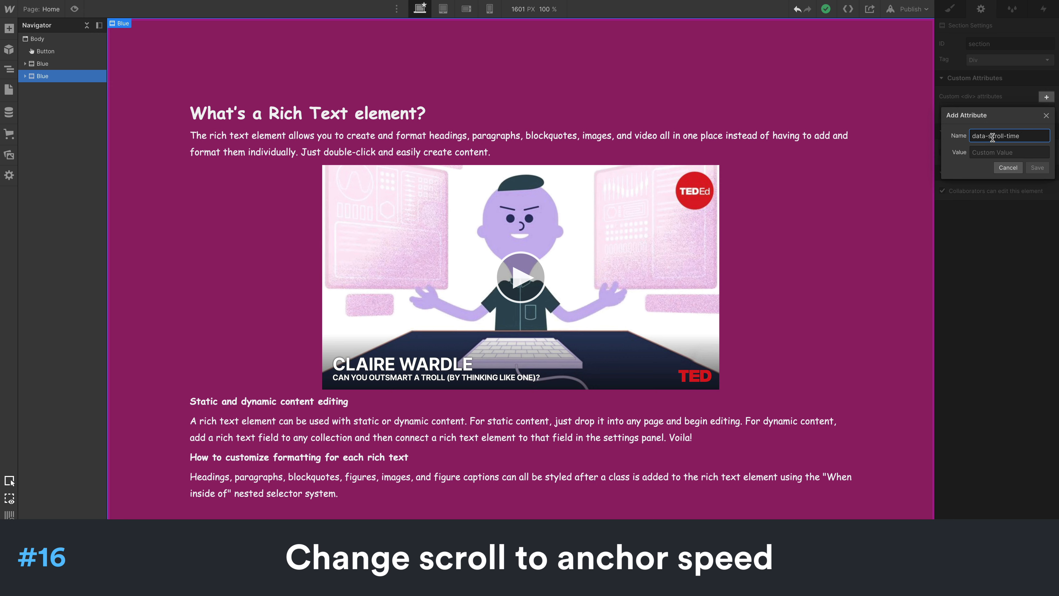
pyautogui.click(996, 151)
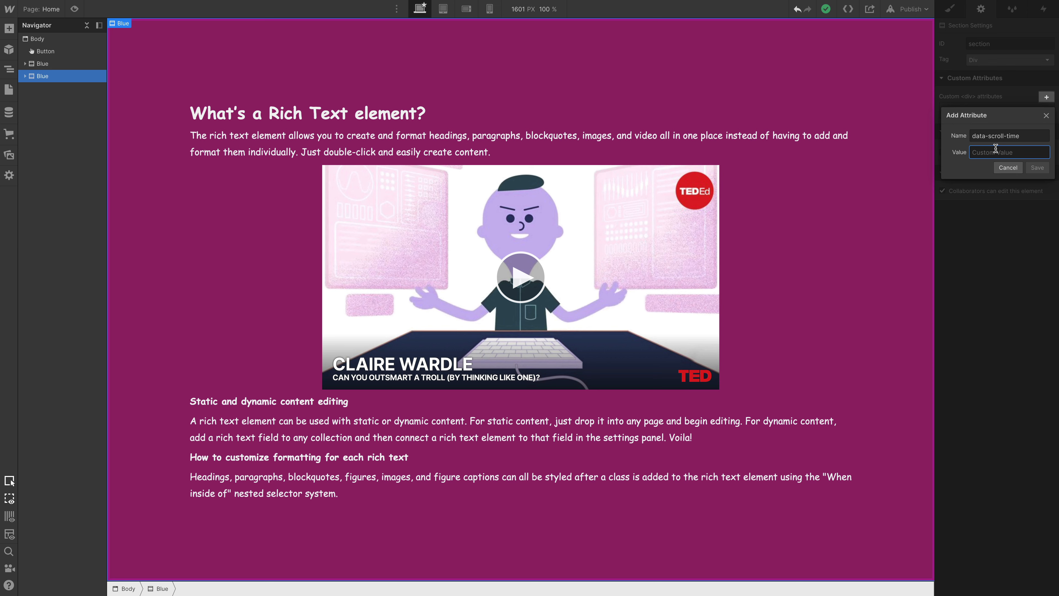
pyautogui.write('1')
pyautogui.press('BackSpace')
pyautogui.write('20')
pyautogui.click(1039, 169)
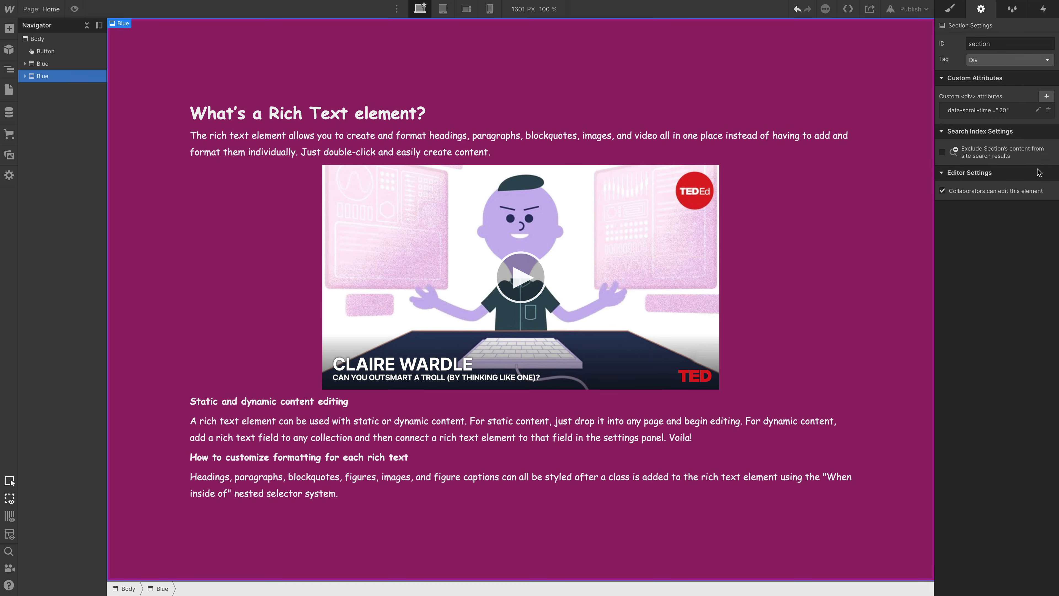
# Step: Preview the page to test the button's scroll speed to the purple section, and return to the Designer
pyautogui.hotkey('ctrl', 'shift', 'p')
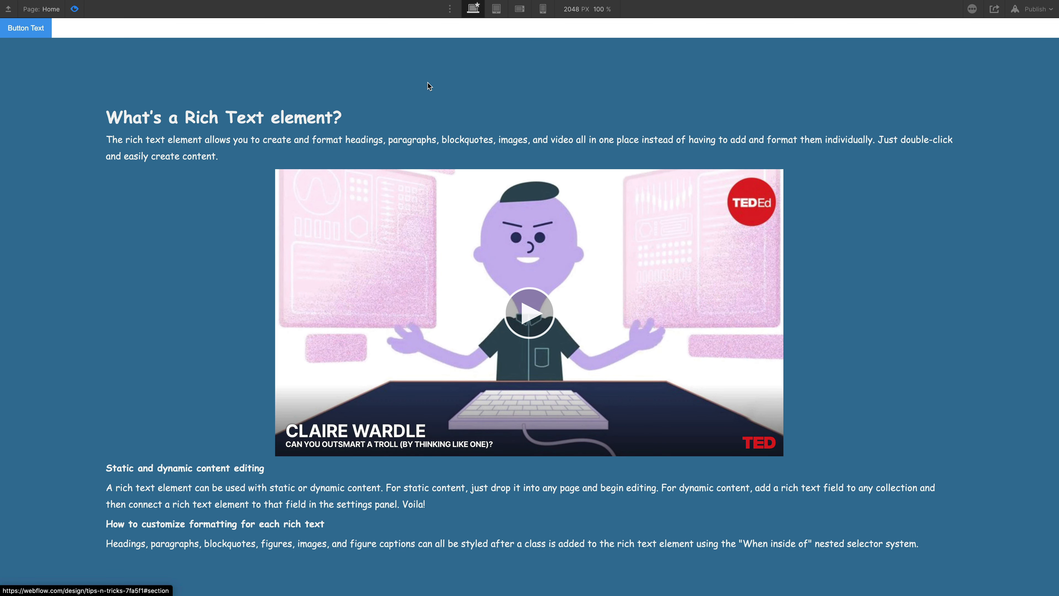
pyautogui.scroll(-1, 530, 309)
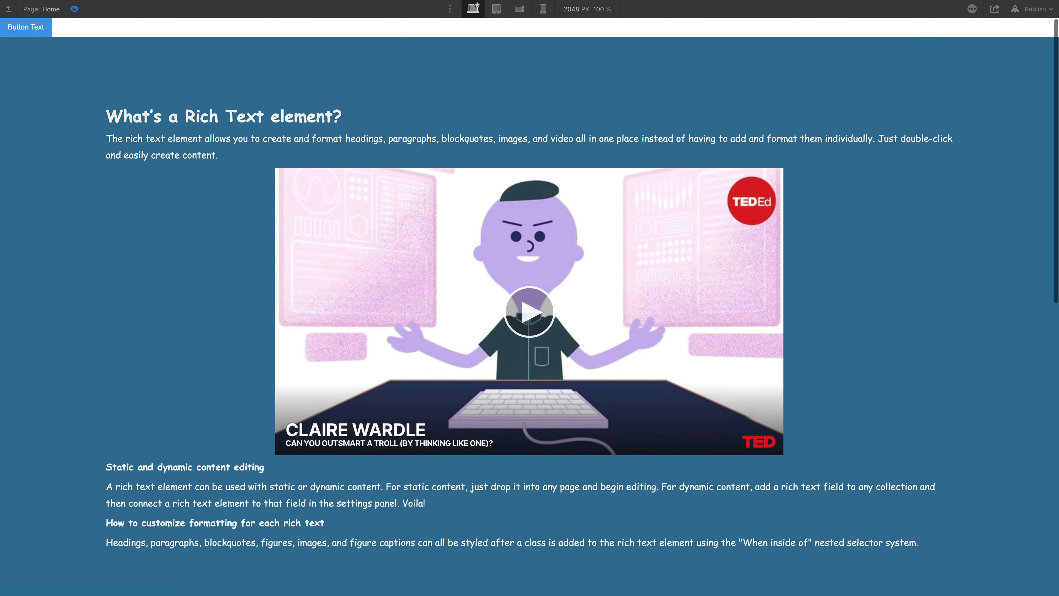
pyautogui.scroll(-3, 529, 309)
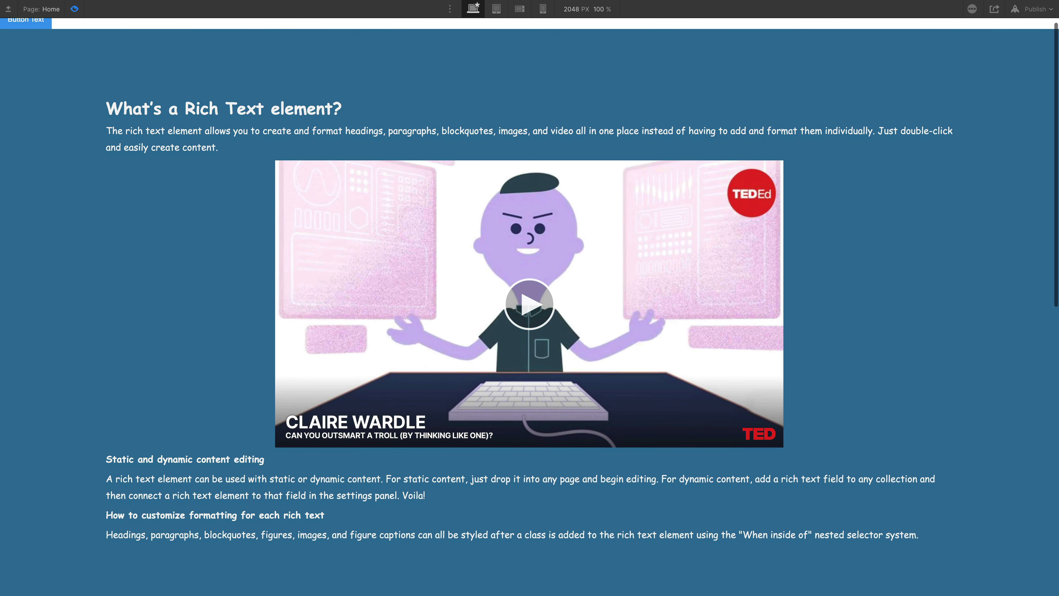
pyautogui.scroll(-6, 530, 309)
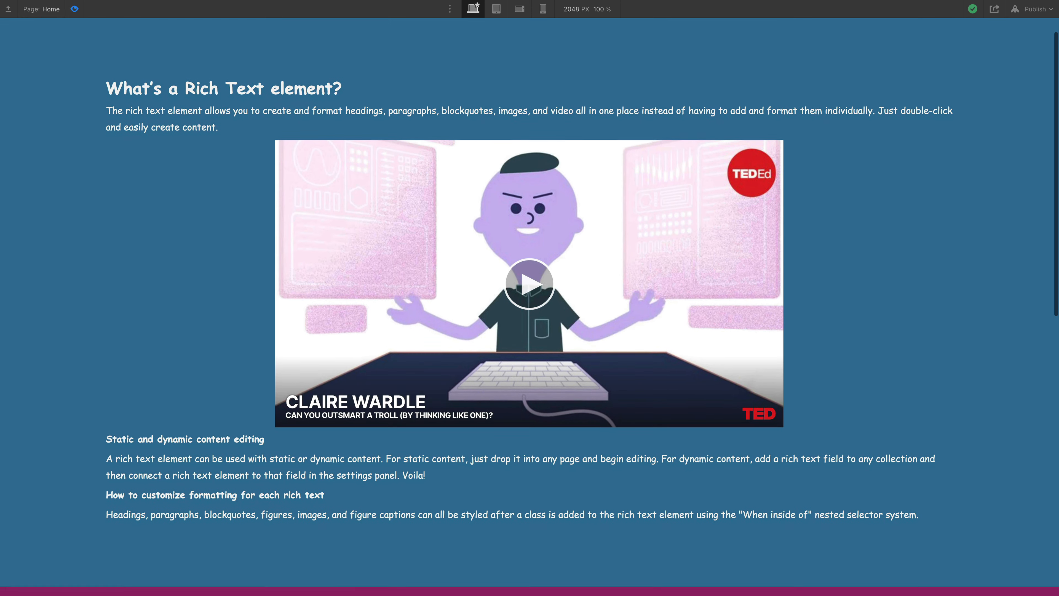
pyautogui.click(75, 9)
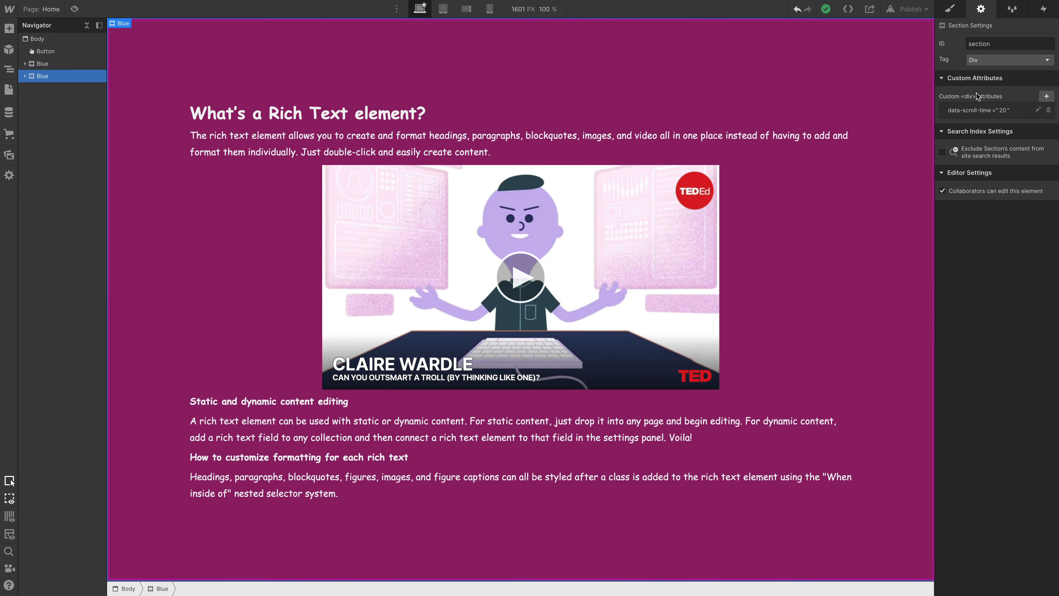
pyautogui.click(1046, 97)
pyautogui.write('data-scroll')
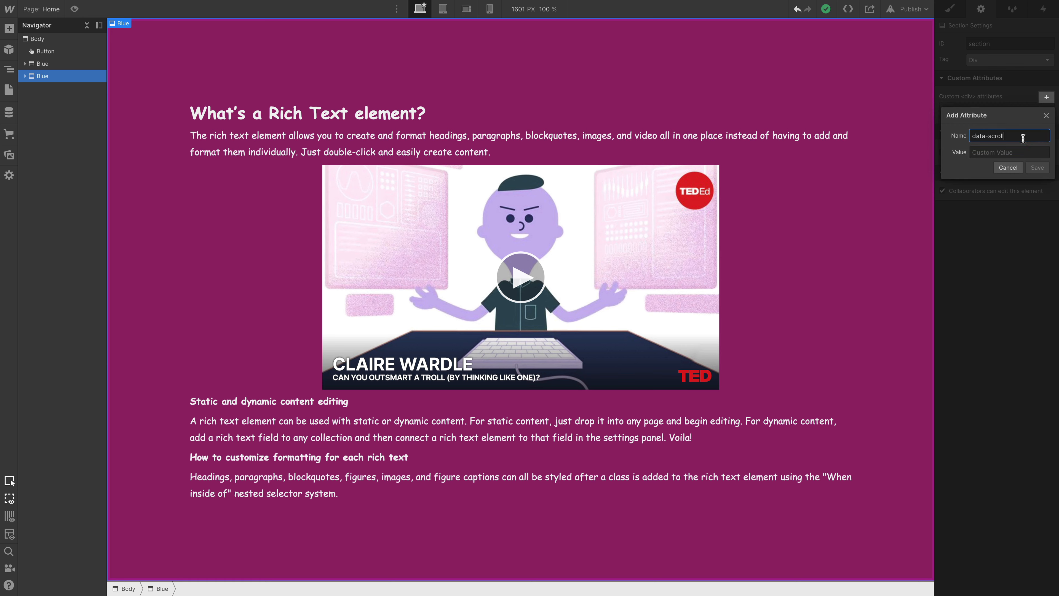
pyautogui.click(996, 153)
pyautogui.write('mid')
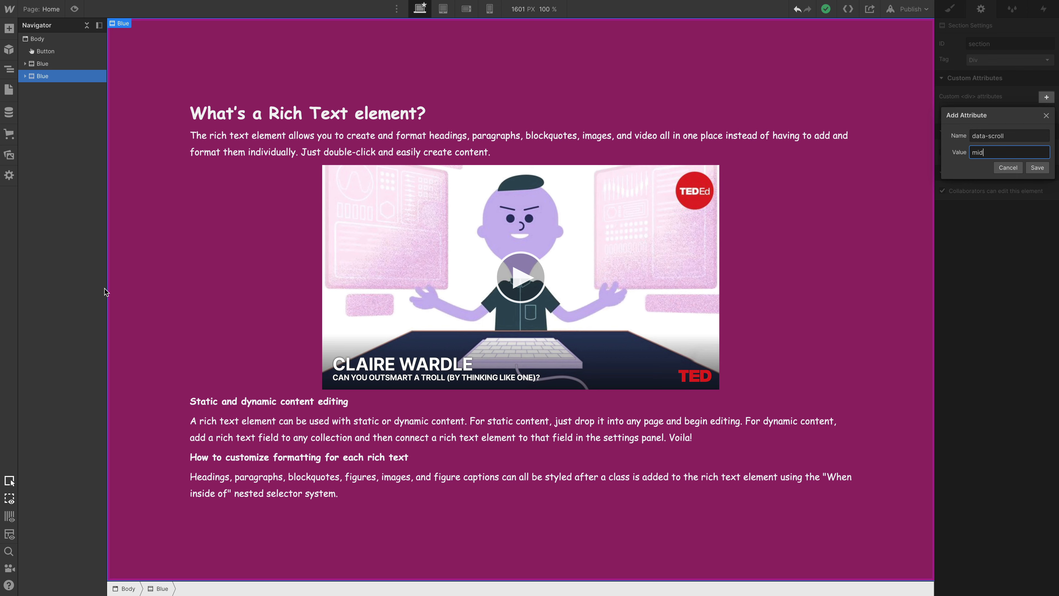
pyautogui.click(1015, 169)
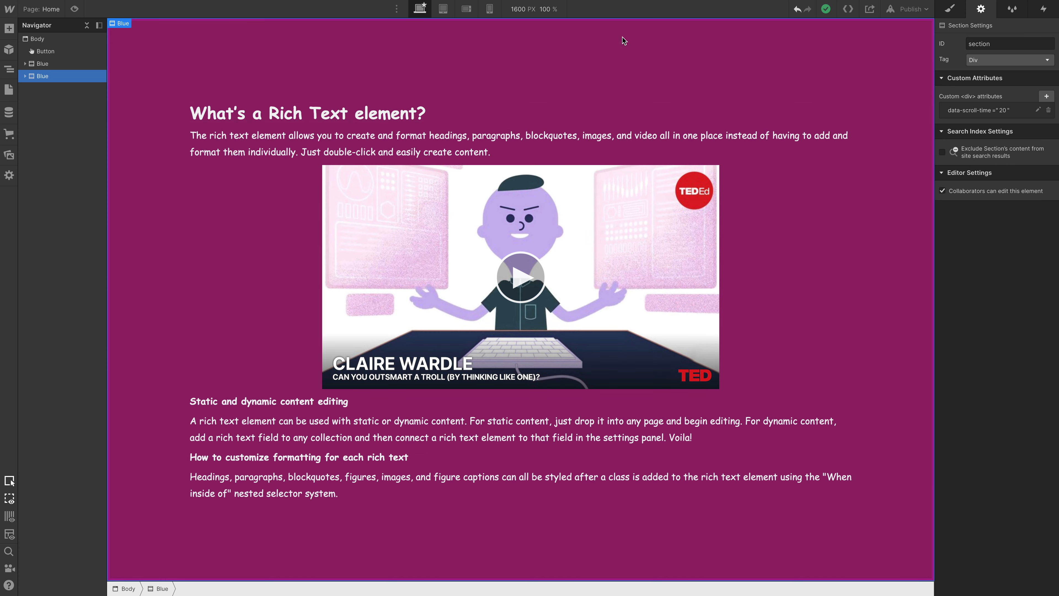
# Step: Glance at the Google Fonts search extension's store page, open the project's Fonts settings, and browse the Google Fonts list
pyautogui.hotkey('ctrl', 'Tab')
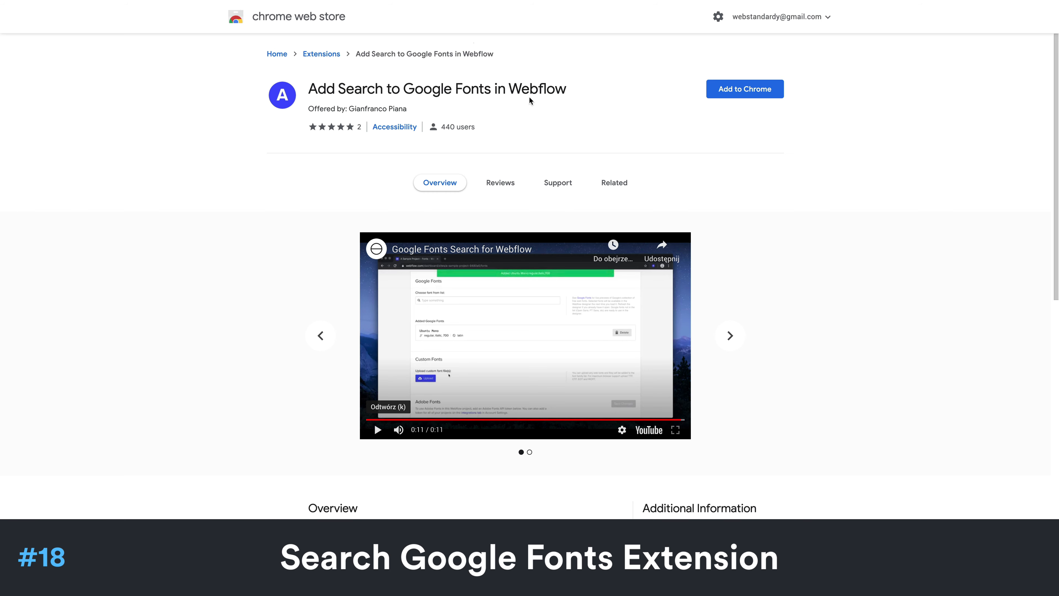
pyautogui.hotkey('ctrl', 'shift', 'Tab')
pyautogui.click(9, 9)
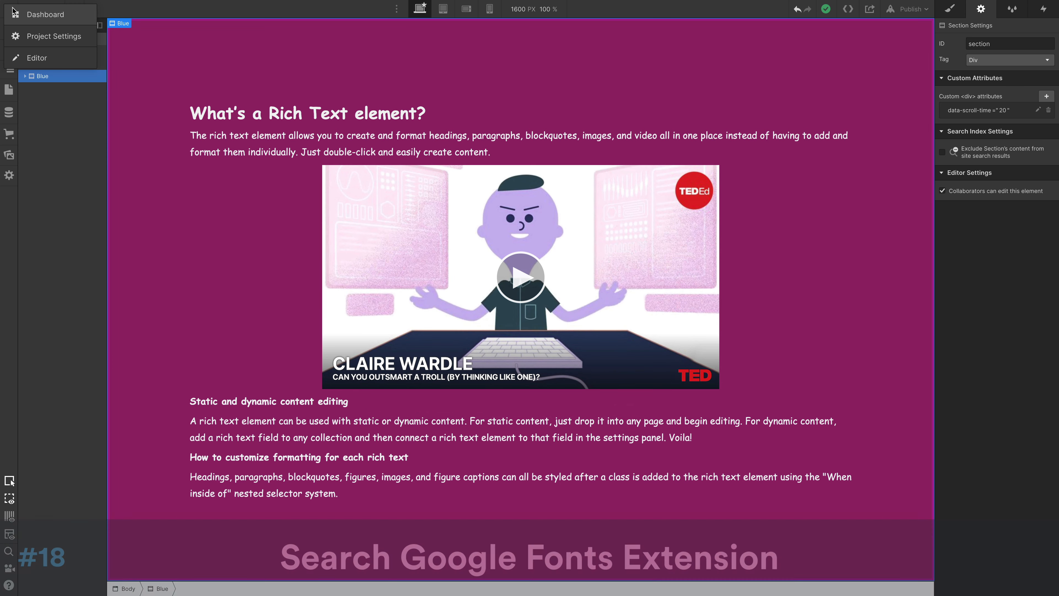
pyautogui.click(43, 37)
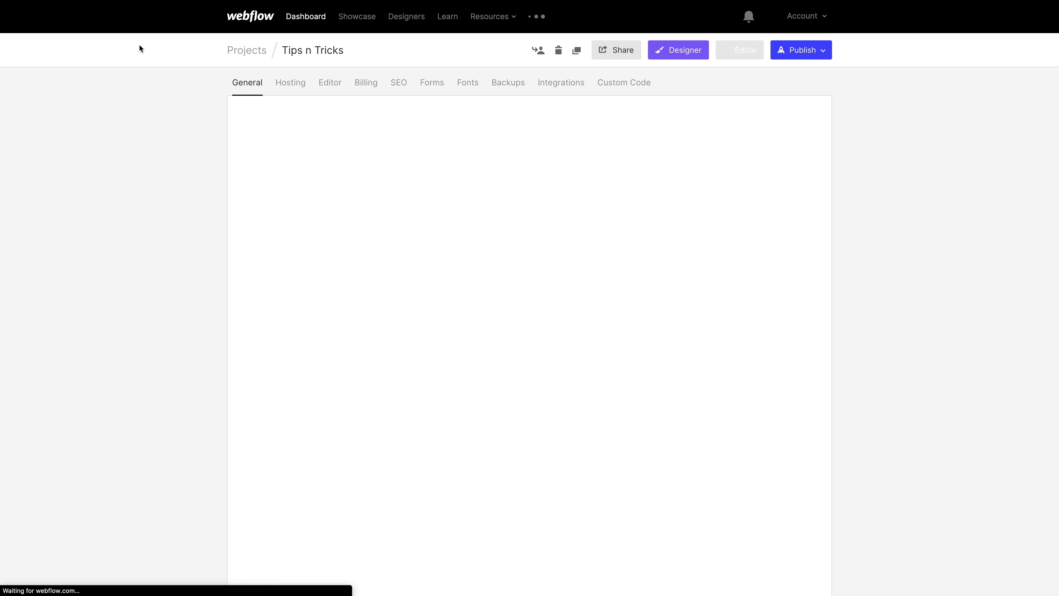
pyautogui.click(467, 84)
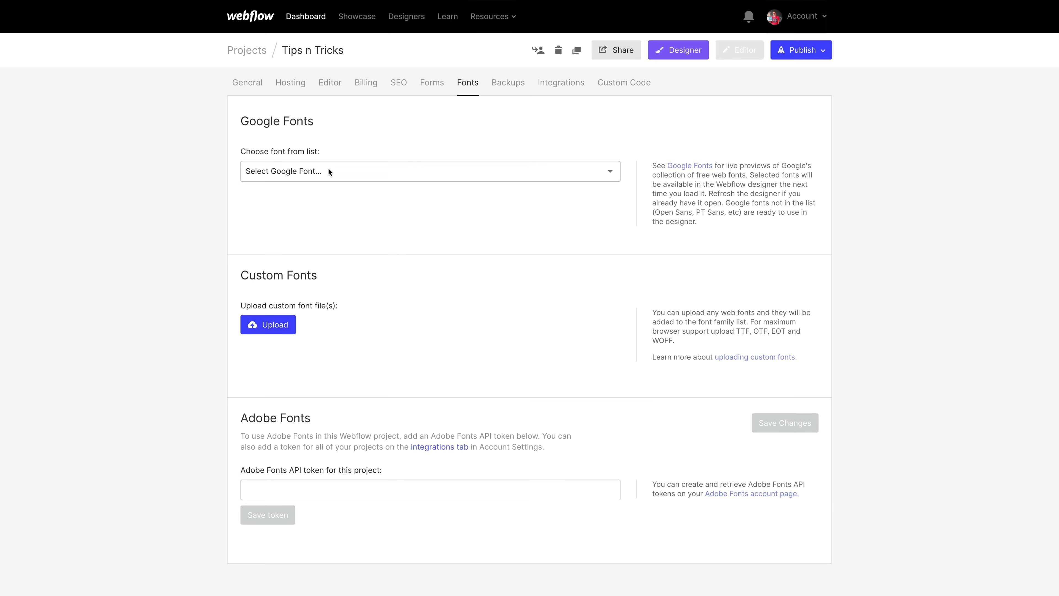
pyautogui.click(329, 172)
pyautogui.scroll(-5, 350, 359)
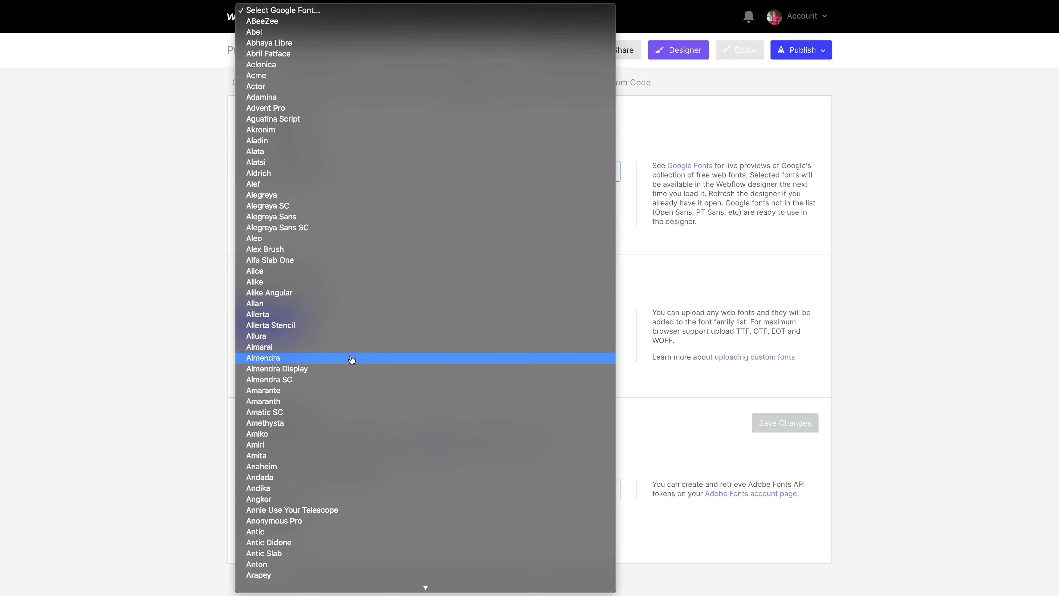
pyautogui.click(137, 250)
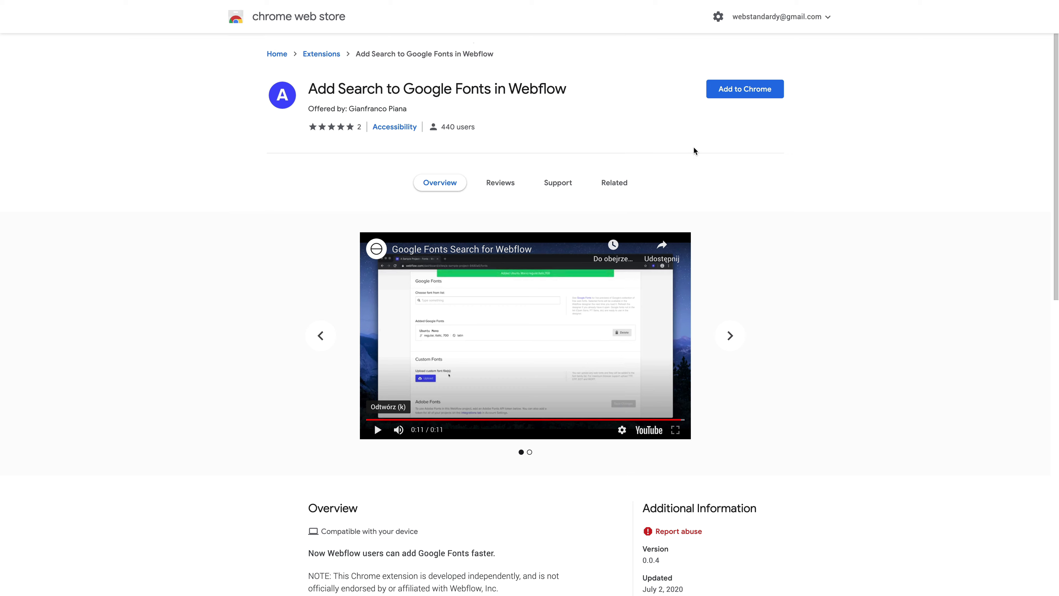
# Step: Add the extension "Add Search to Google Fonts in Webflow" to Chrome from the Chrome Web Store
pyautogui.click(746, 91)
pyautogui.click(603, 79)
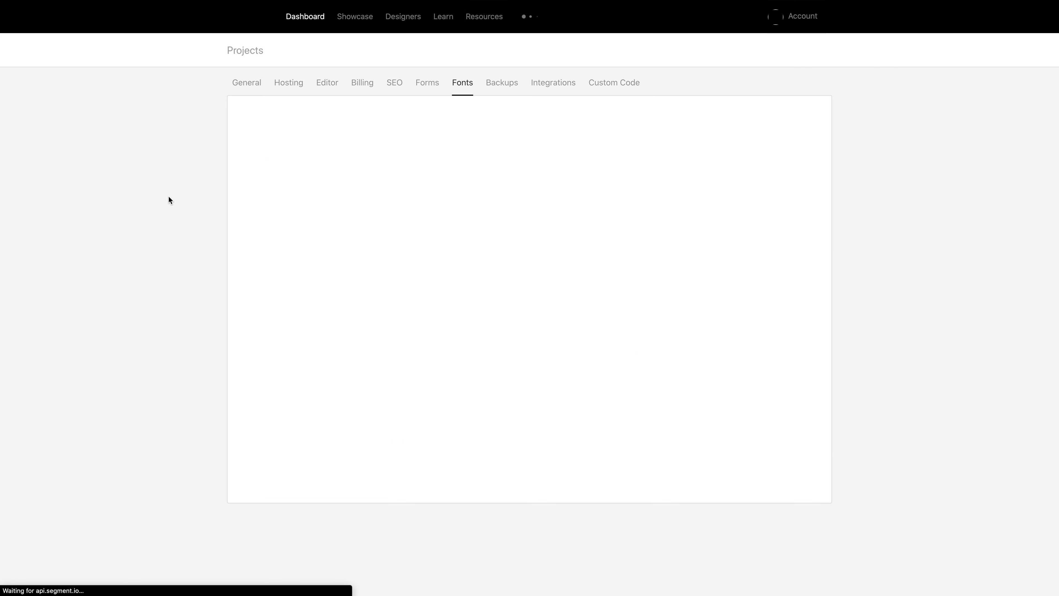
# Step: Search the project's Google Fonts list for "inter" and clear the search
pyautogui.click(353, 174)
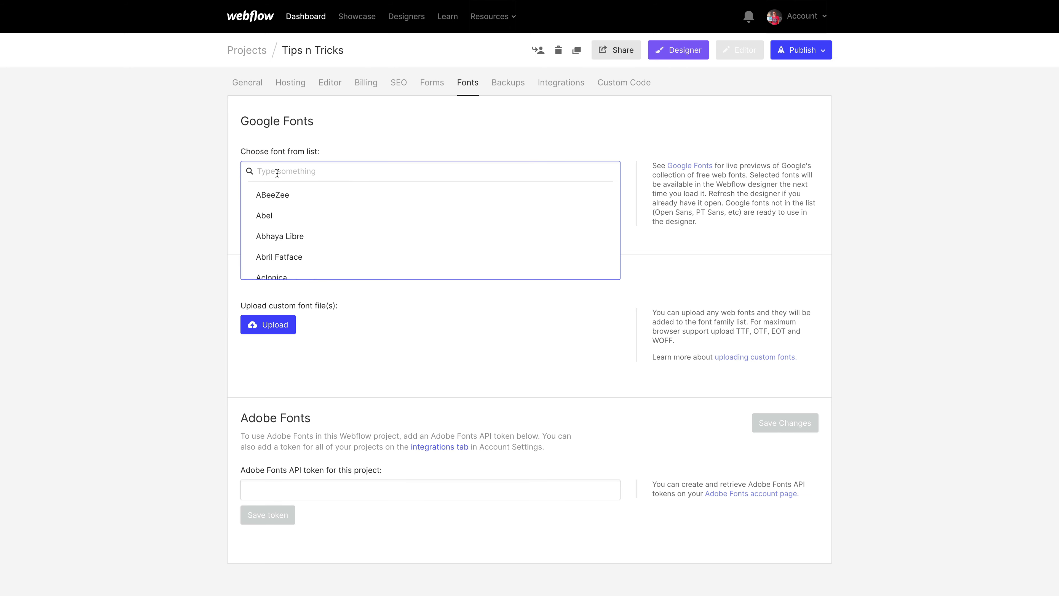
pyautogui.write('inter')
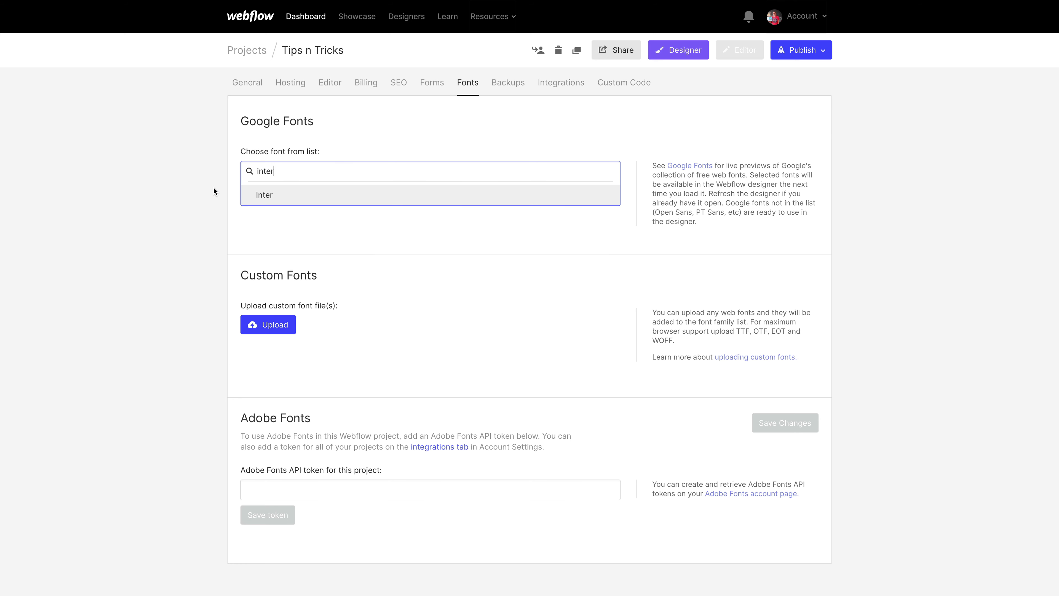
pyautogui.moveTo(286, 169); pyautogui.dragTo(157, 166)
pyautogui.press('BackSpace')
pyautogui.click(157, 166)
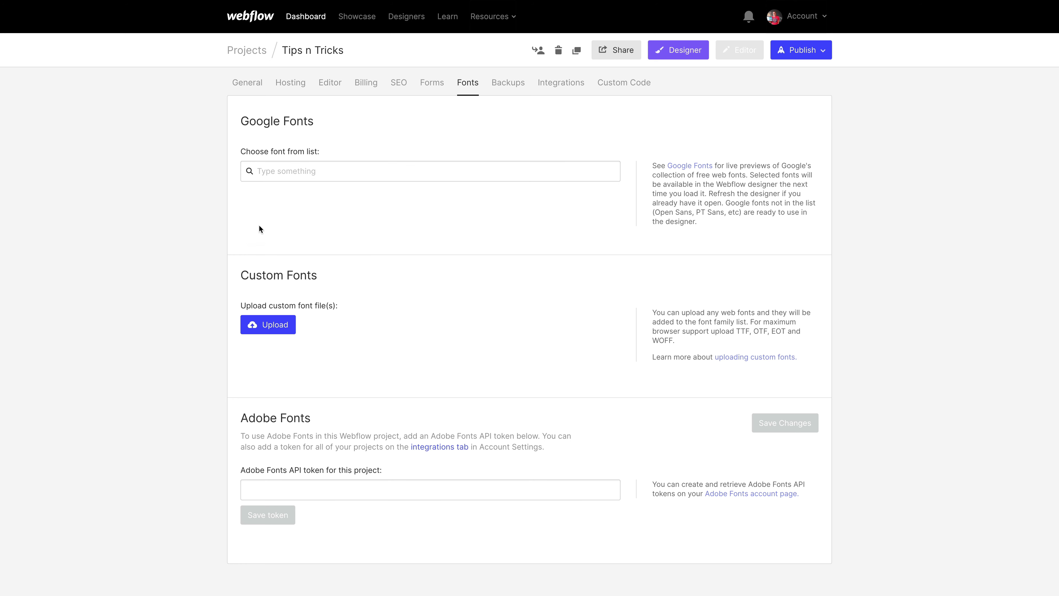
# Step: Return to the Webflow Designer and try the eyedropper on the purple section's text color by sampling from the page
pyautogui.hotkey('ctrl', 'Tab')
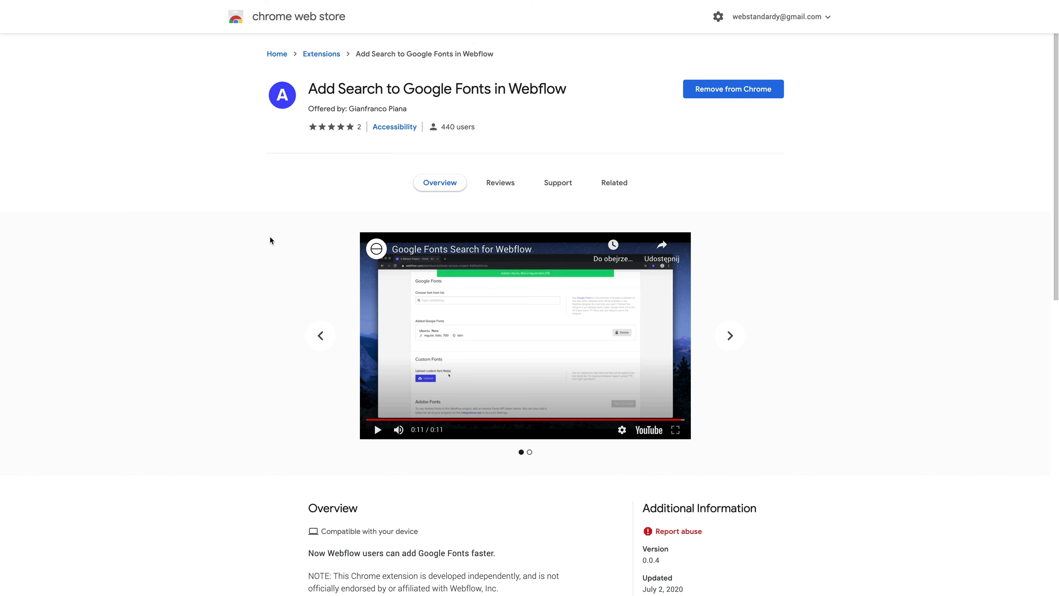
pyautogui.hotkey('ctrl', 'Tab')
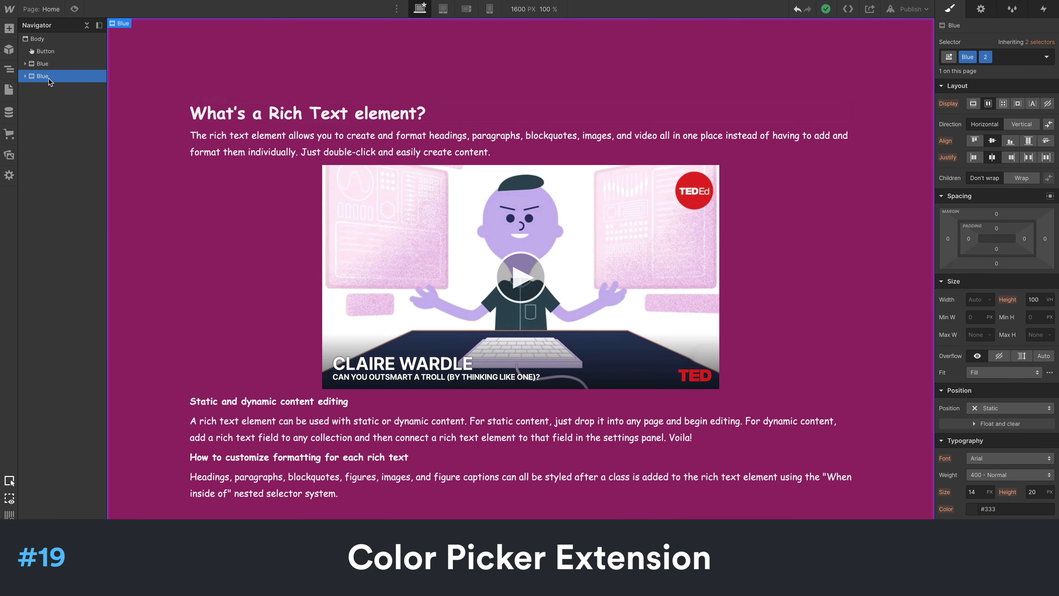
pyautogui.scroll(-5, 976, 292)
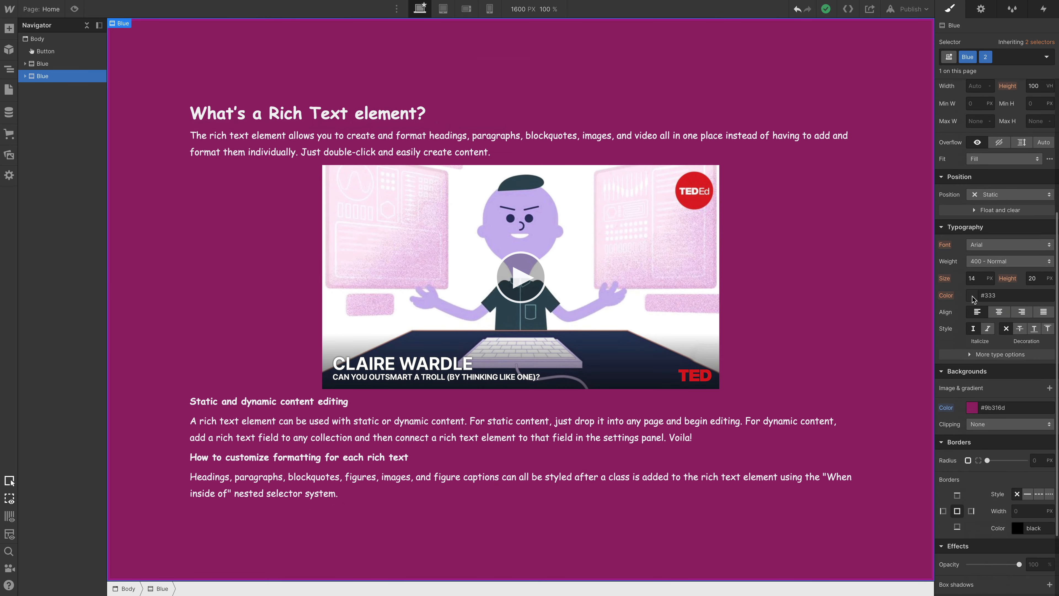
pyautogui.click(973, 296)
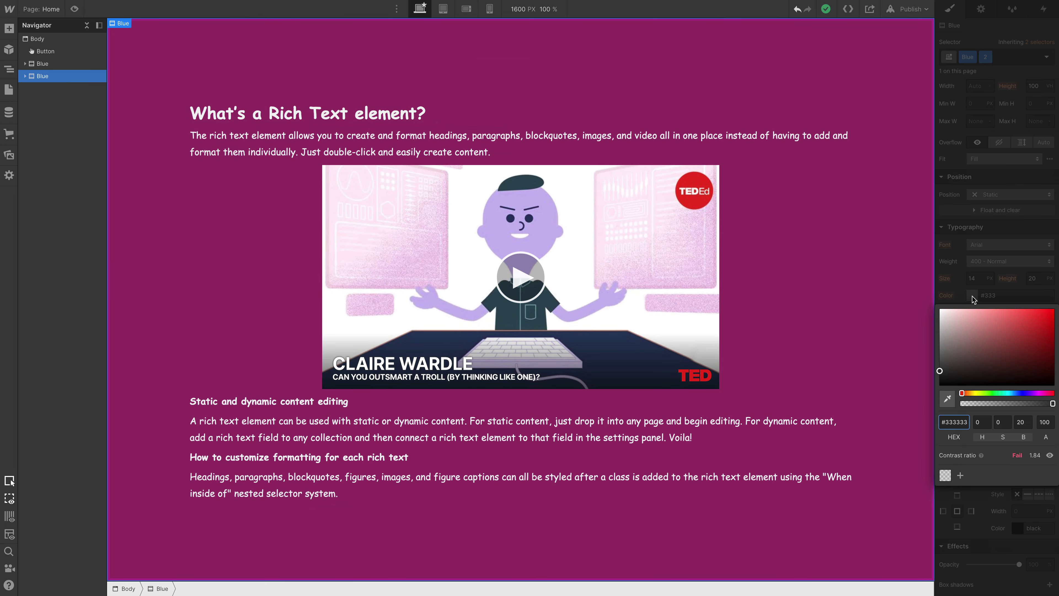
pyautogui.click(948, 402)
pyautogui.click(180, 70)
pyautogui.moveTo(176, 57); pyautogui.dragTo(185, 59)
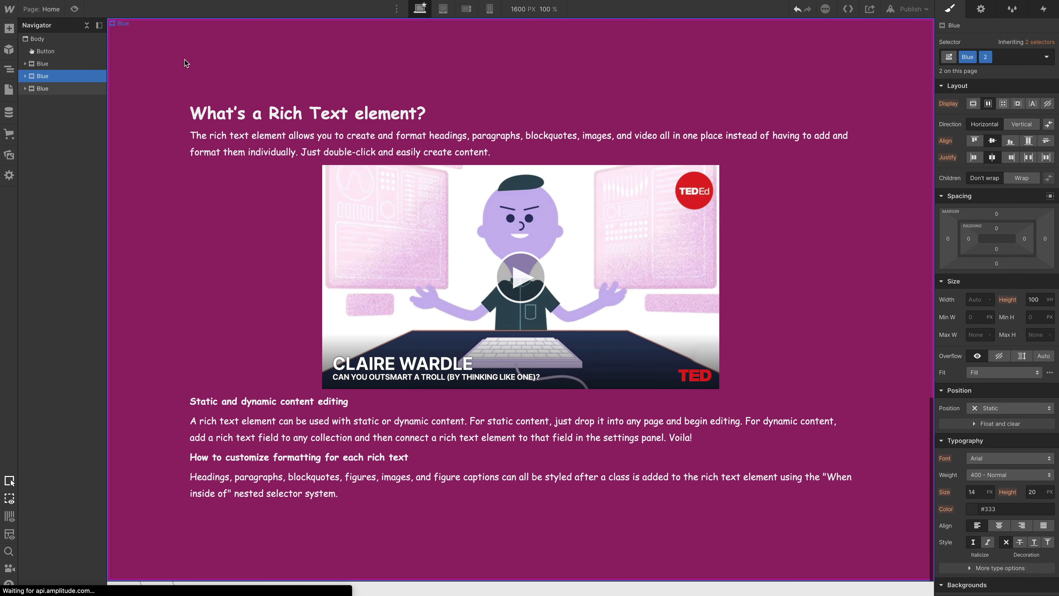
# Step: Replace combo class 2 on the last Blue section with a new combo class named 3
pyautogui.click(79, 89)
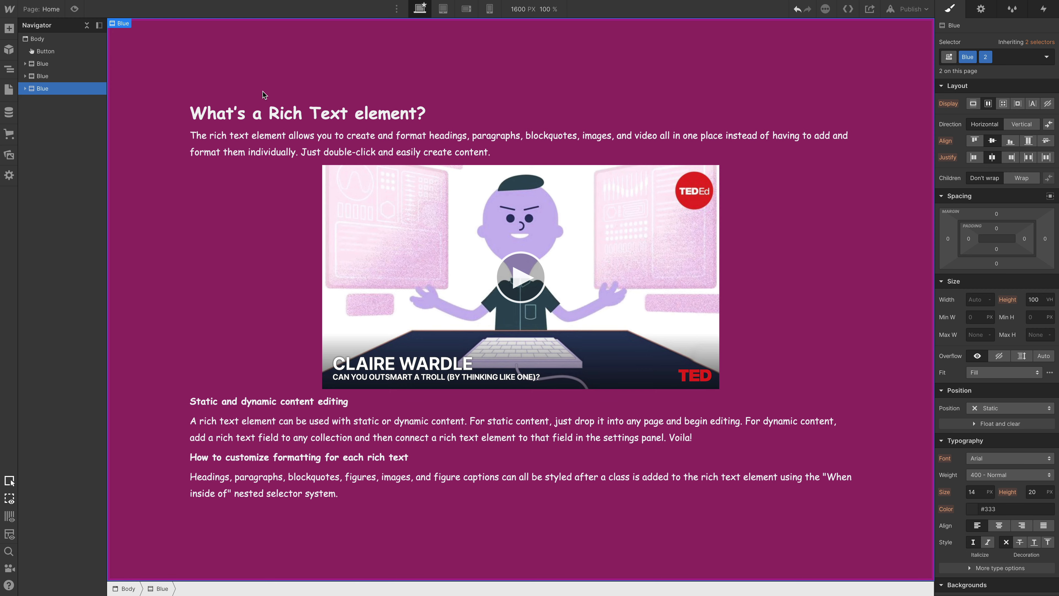
pyautogui.press('super+Return')
pyautogui.press('BackSpace')
pyautogui.write('3')
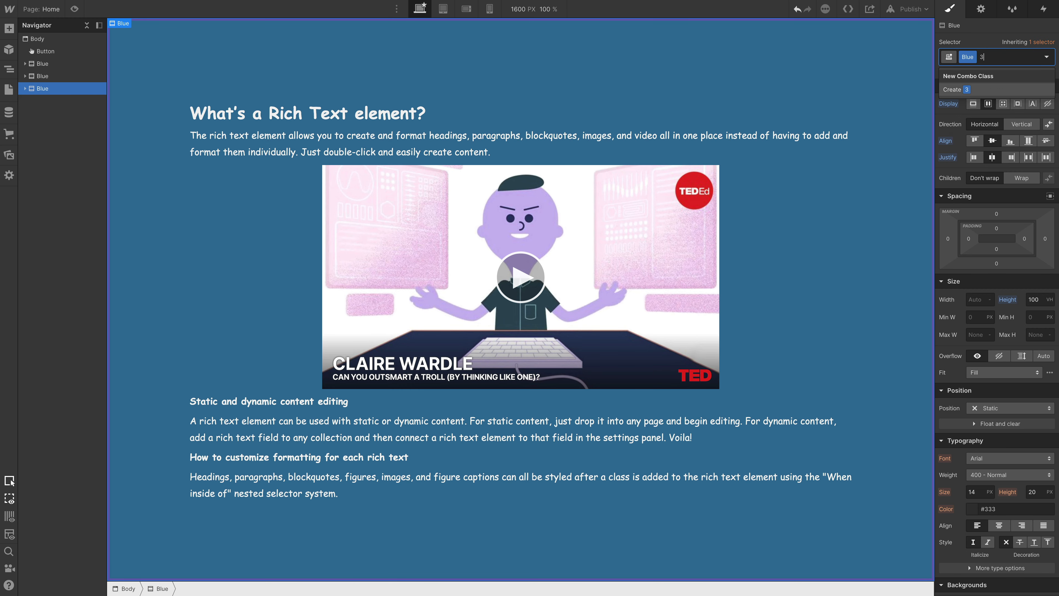
pyautogui.press('Return')
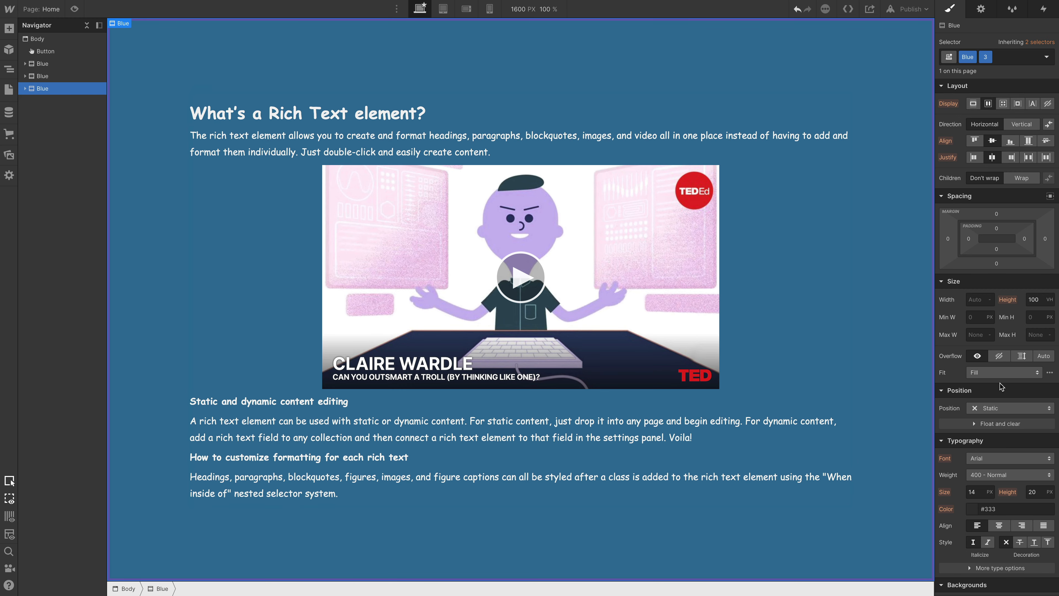
# Step: Change the last section's background color to green #15921d
pyautogui.scroll(-5, 975, 388)
pyautogui.click(972, 347)
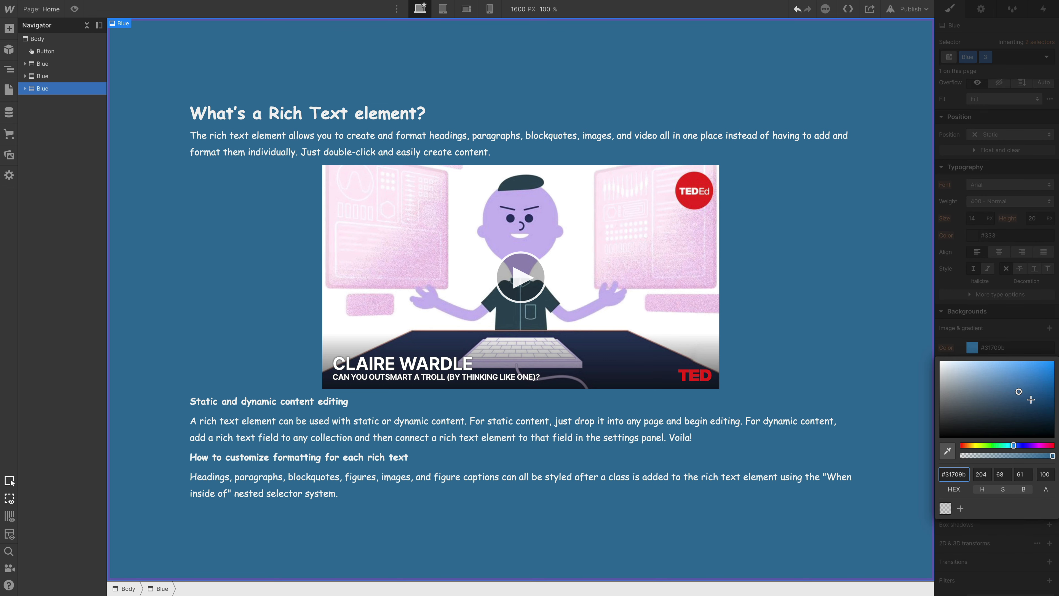
pyautogui.click(993, 445)
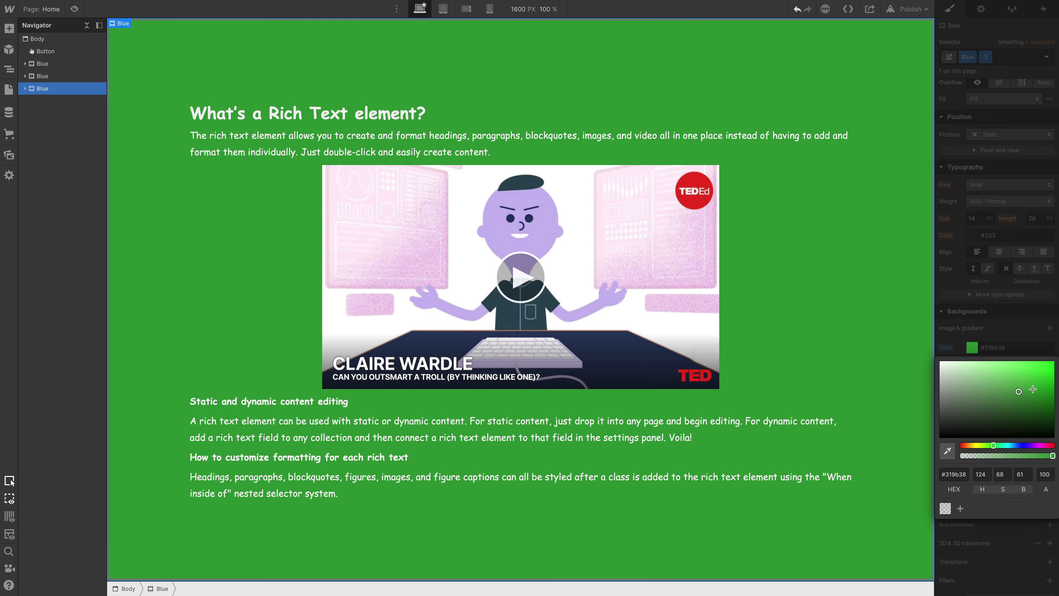
pyautogui.click(1038, 394)
pyautogui.moveTo(1038, 394); pyautogui.dragTo(1039, 394)
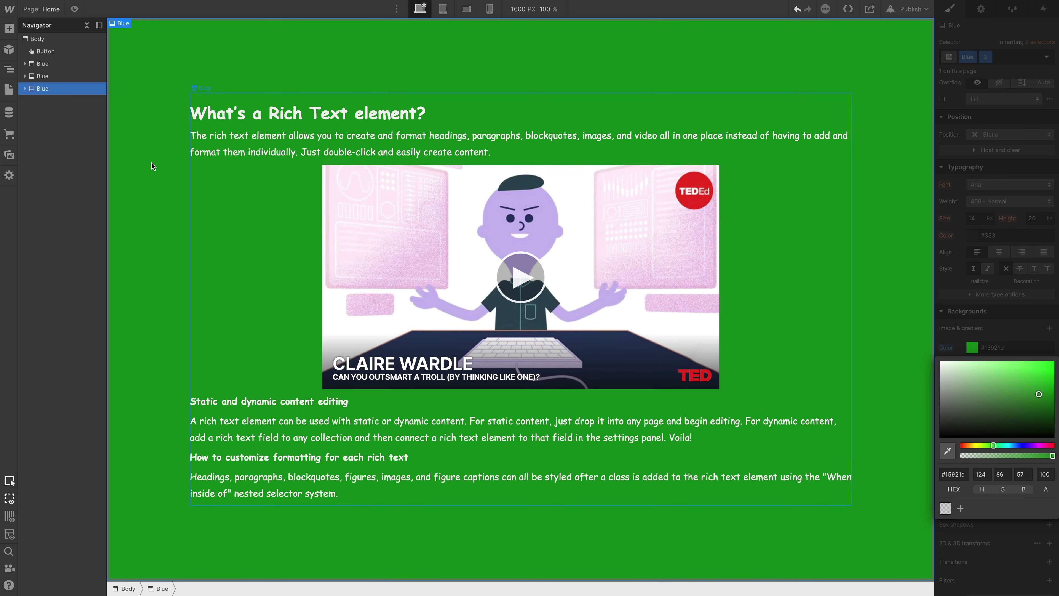
# Step: Delete the Cool rich text element from the green section and add a container inside the section instead
pyautogui.click(48, 101)
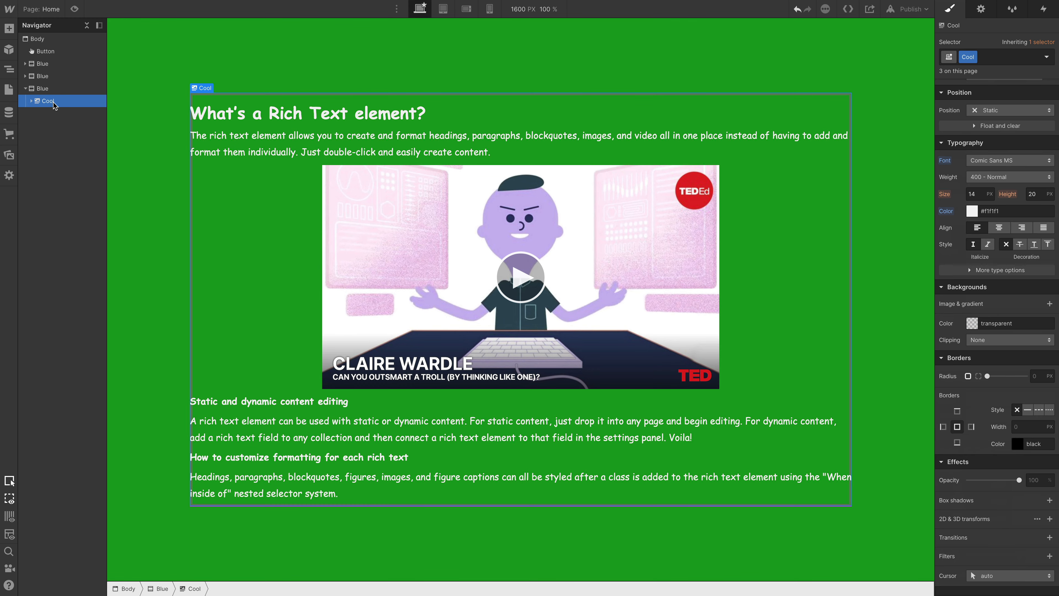
pyautogui.press('Delete')
pyautogui.click(44, 91)
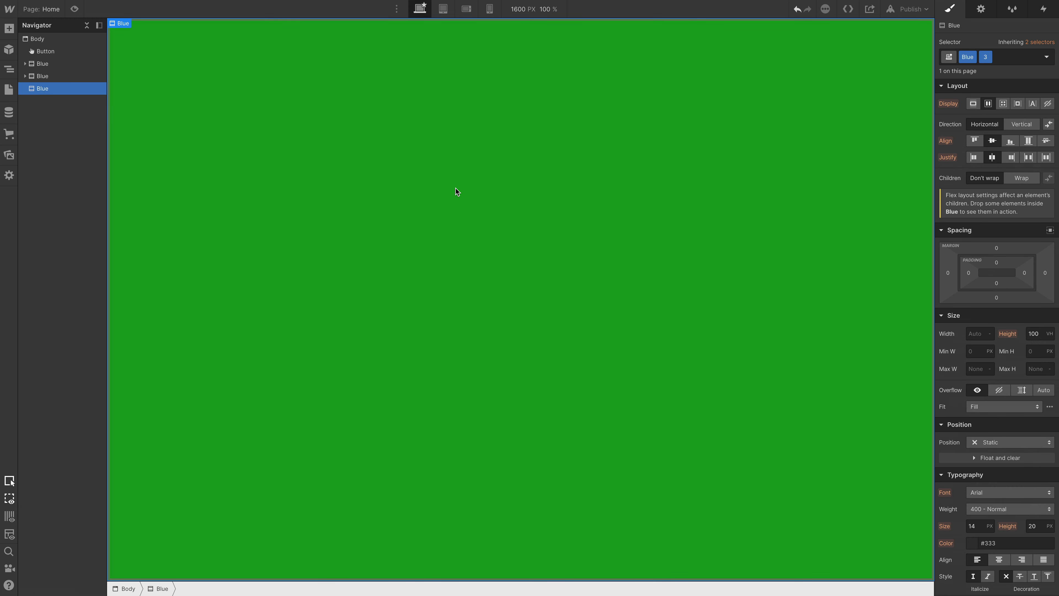
pyautogui.hotkey('ctrl', 'e')
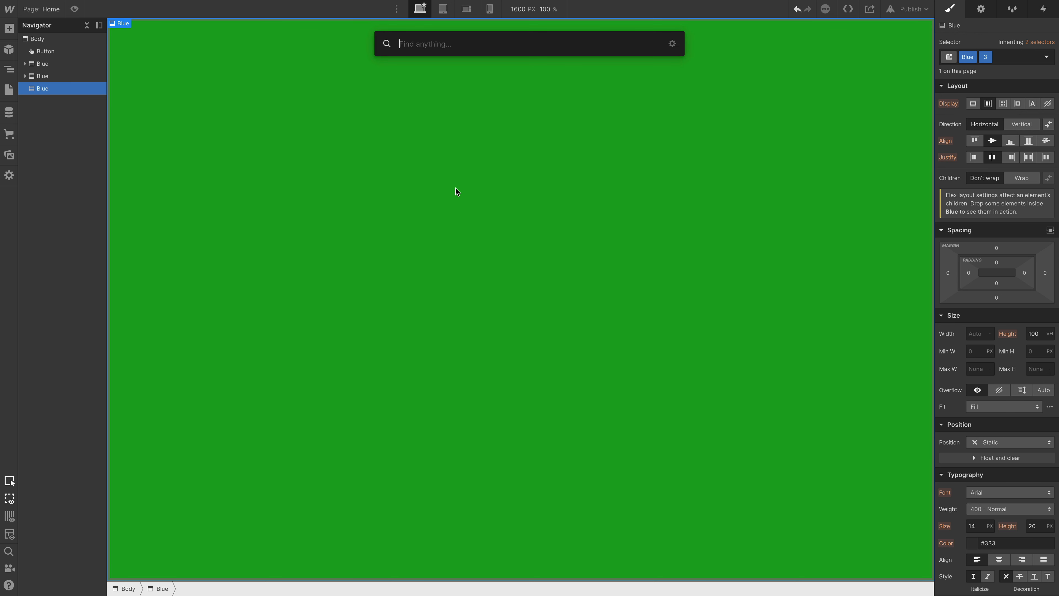
pyautogui.write('c')
pyautogui.press('Return')
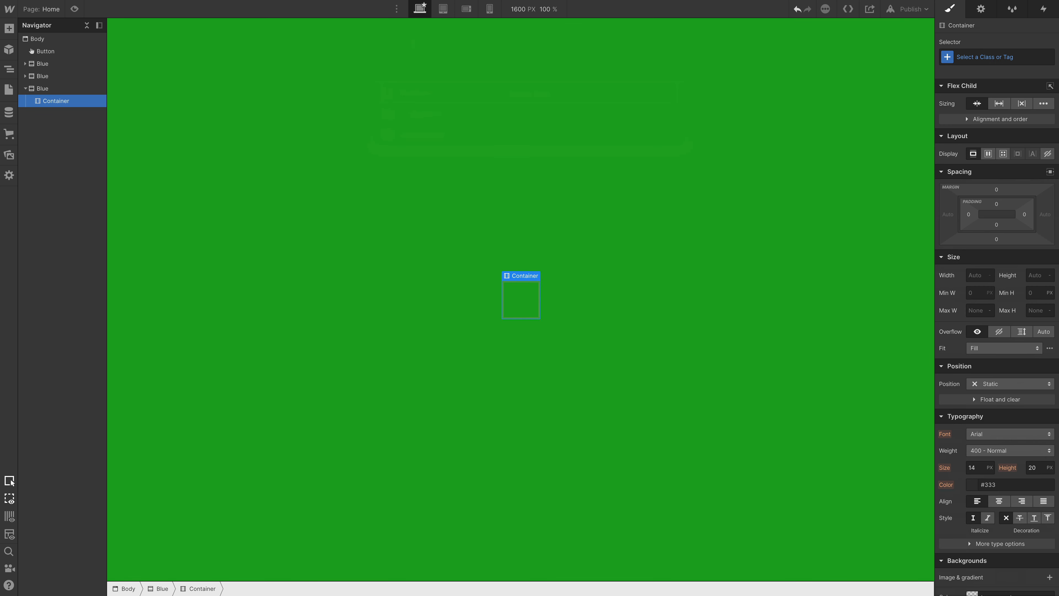
# Step: Nest a div block in the container and add an image and a paragraph inside it using quick find
pyautogui.hotkey('ctrl', 'e')
pyautogui.write('div')
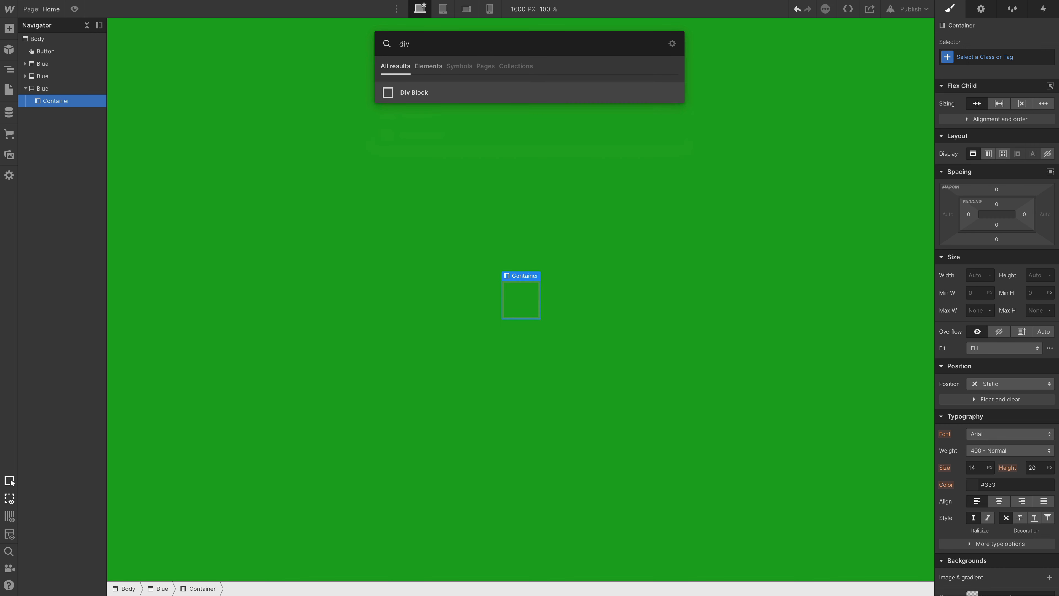
pyautogui.press('Return')
pyautogui.hotkey('ctrl', 'e')
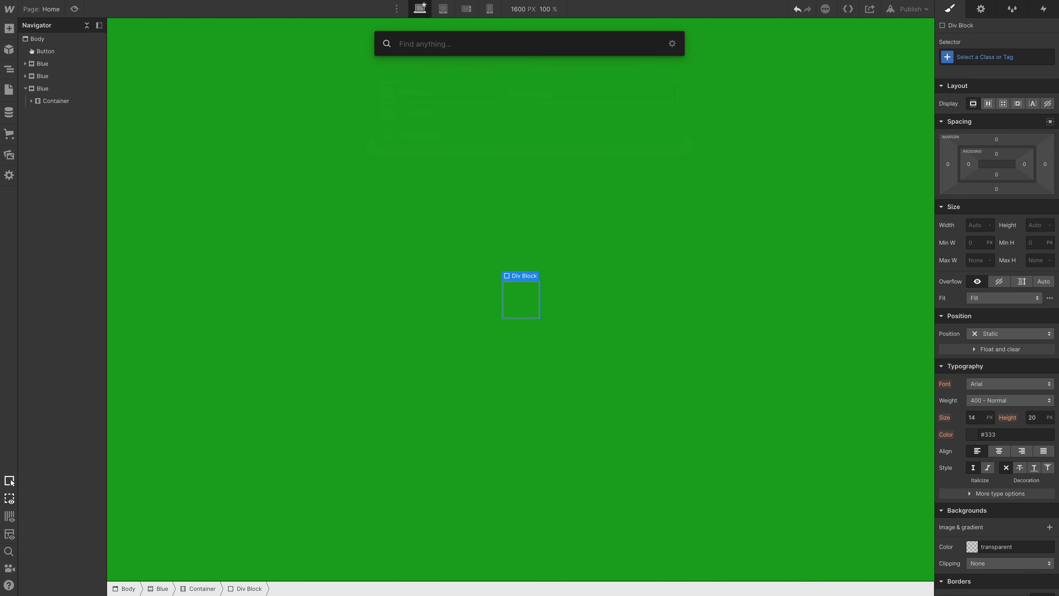
pyautogui.write('ima')
pyautogui.press('Return')
pyautogui.hotkey('ctrl', 'e')
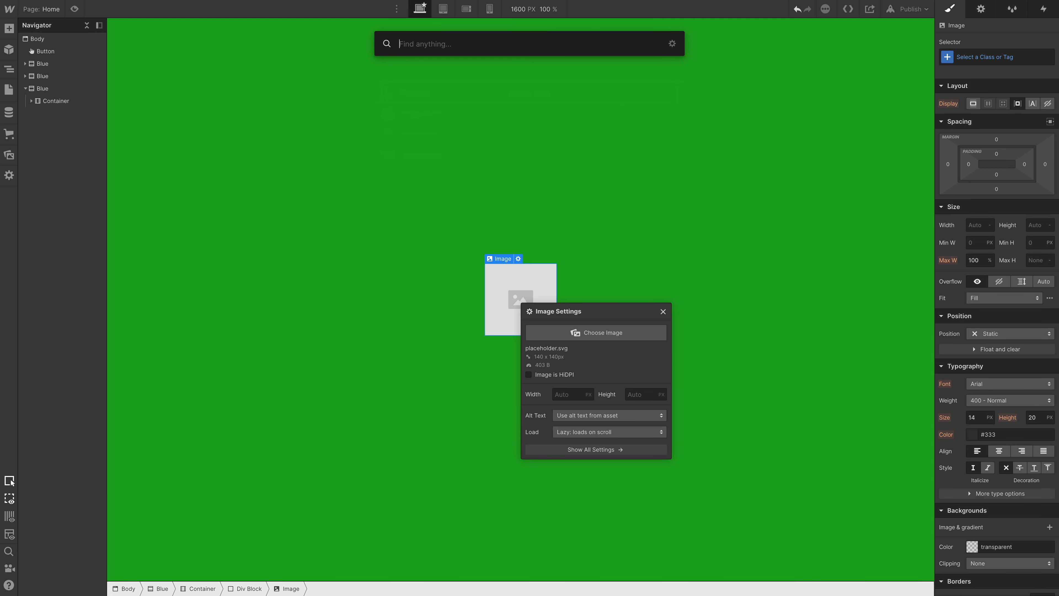
pyautogui.write('pa')
pyautogui.press('Return')
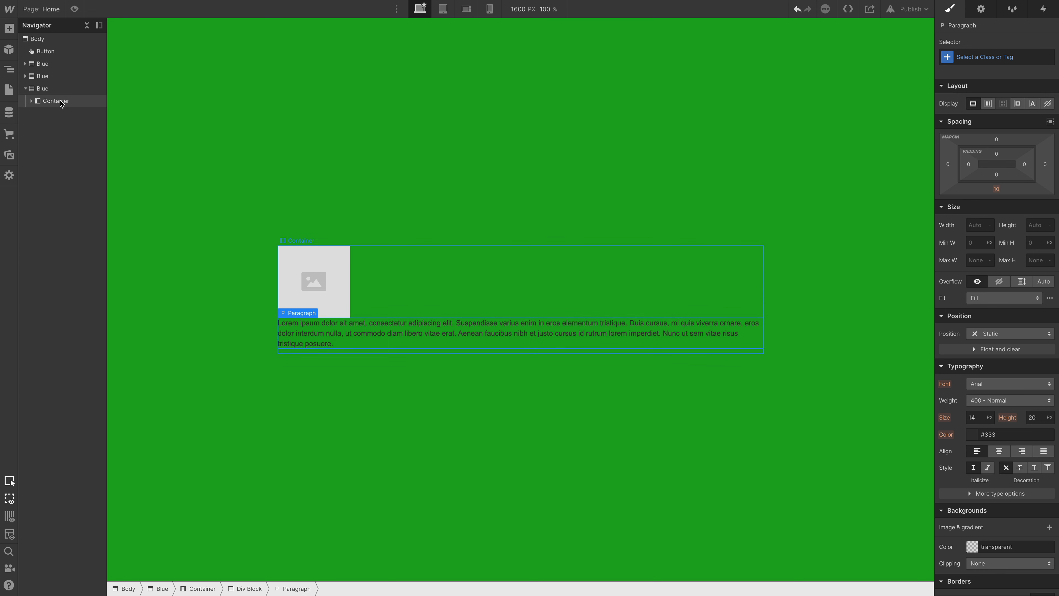
# Step: Set the container's display to flex and give its div block the class card with the combo class Cool
pyautogui.click(75, 106)
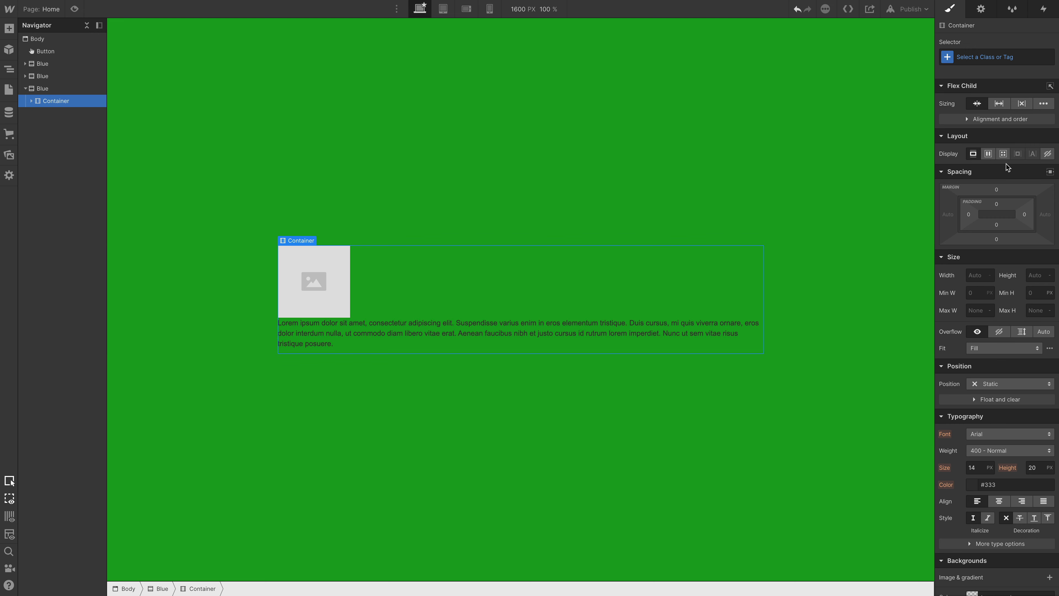
pyautogui.click(988, 153)
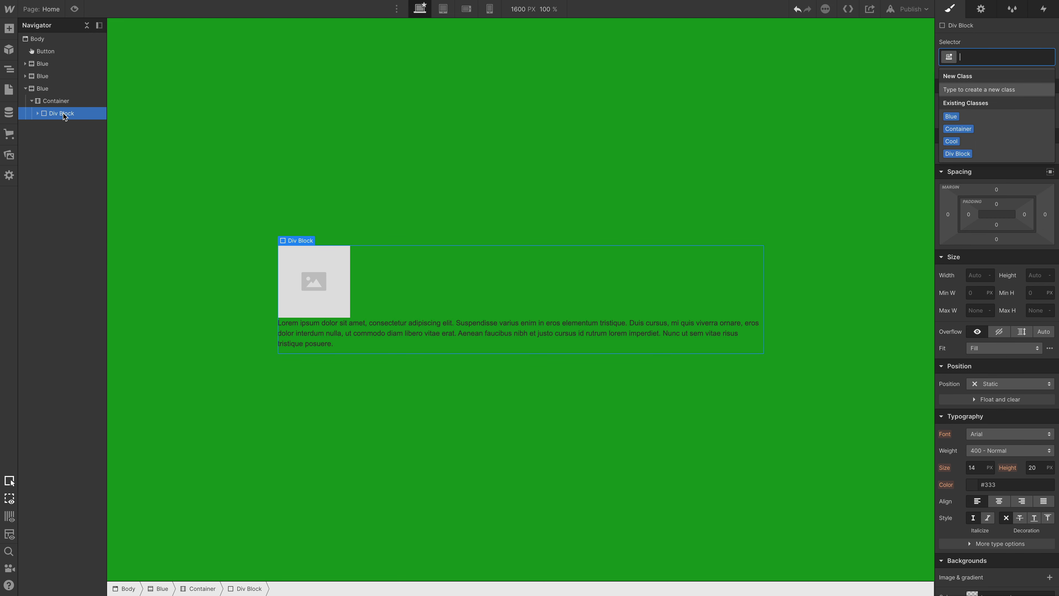
pyautogui.write('card')
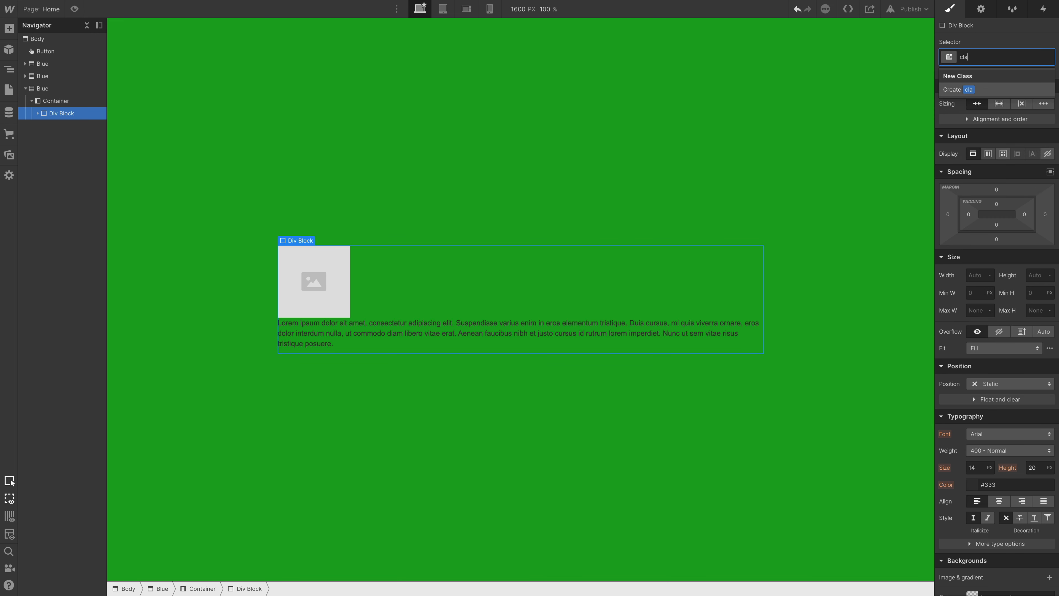
pyautogui.press('Return')
pyautogui.write('co')
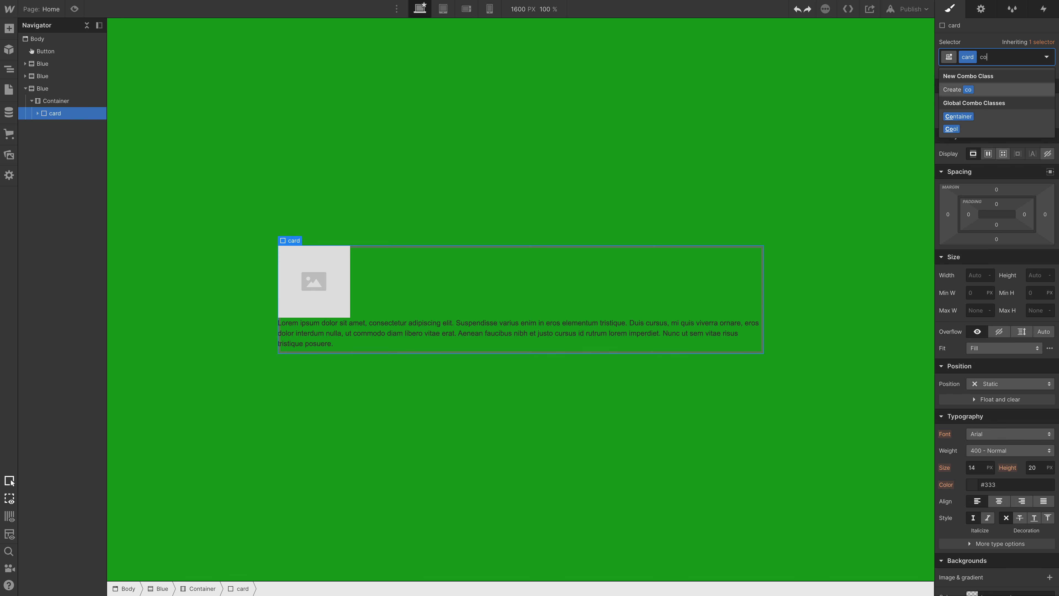
pyautogui.press('Down')
pyautogui.press('Down')
pyautogui.press('Return')
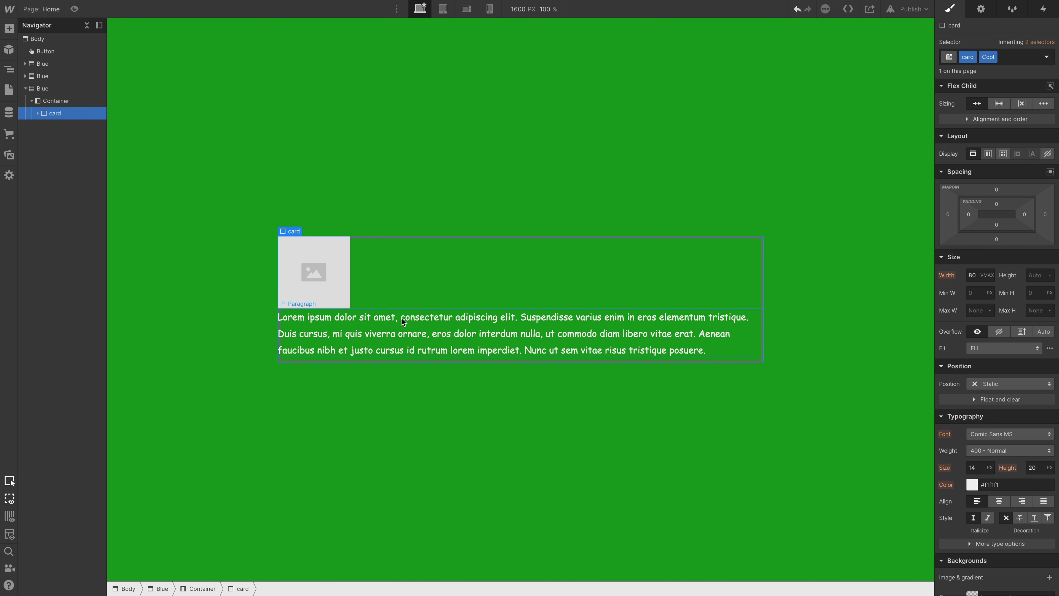
# Step: Duplicate the card twice to make three cards in the container
pyautogui.hotkey('ctrl', 'd')
pyautogui.hotkey('ctrl', 'd')
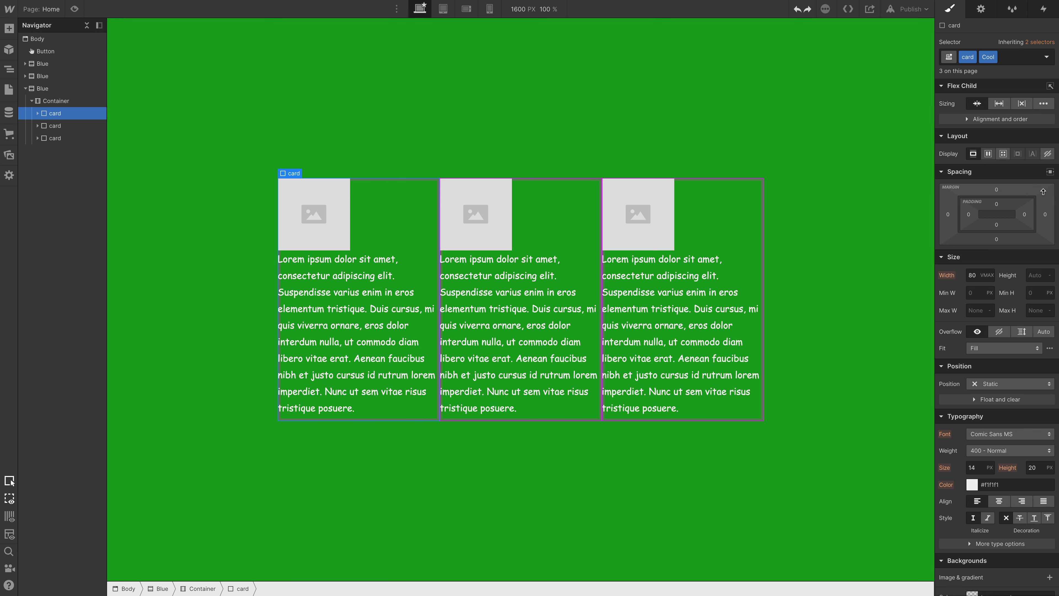
# Step: Adjust the cards' left and right margins together to 30 px and all four margins together to 17 px
pyautogui.click(949, 215)
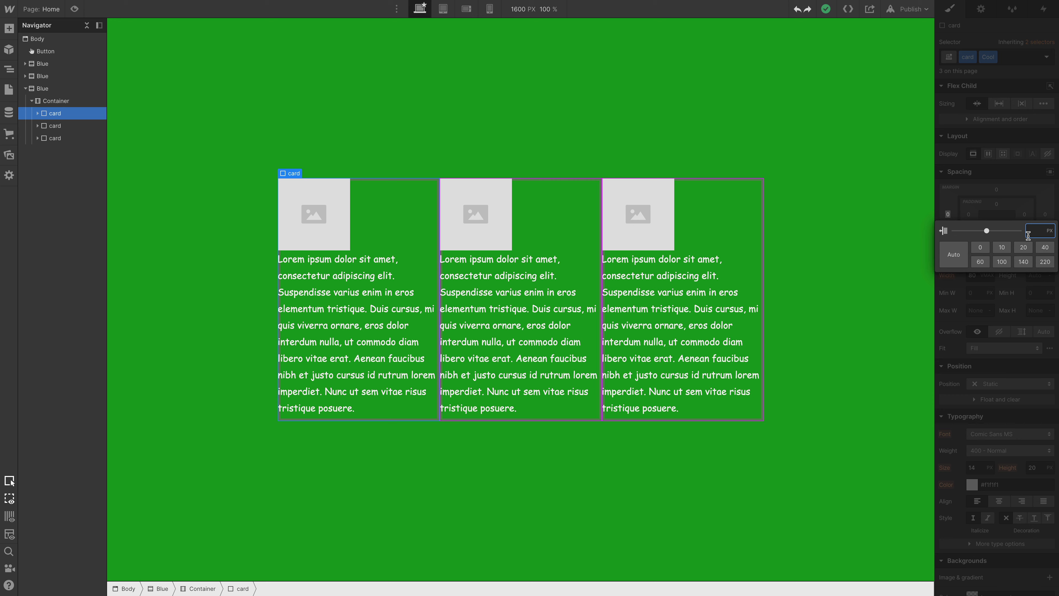
pyautogui.press('Escape')
pyautogui.press('Escape')
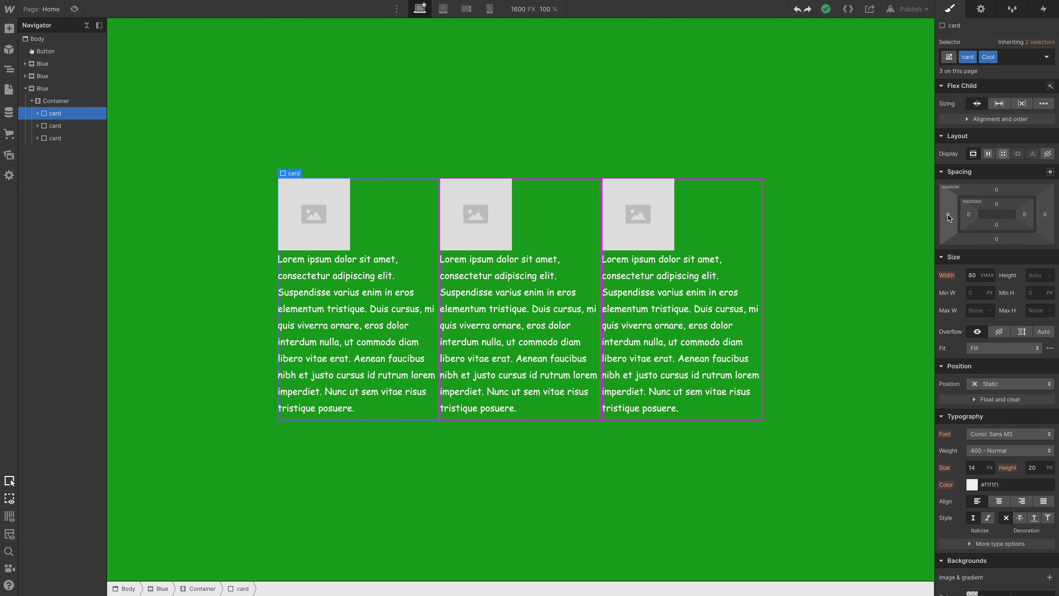
pyautogui.moveTo(948, 215)
pyautogui.mouseDown()
pyautogui.moveTo(912, 216)
pyautogui.moveTo(933, 214)
pyautogui.mouseUp()
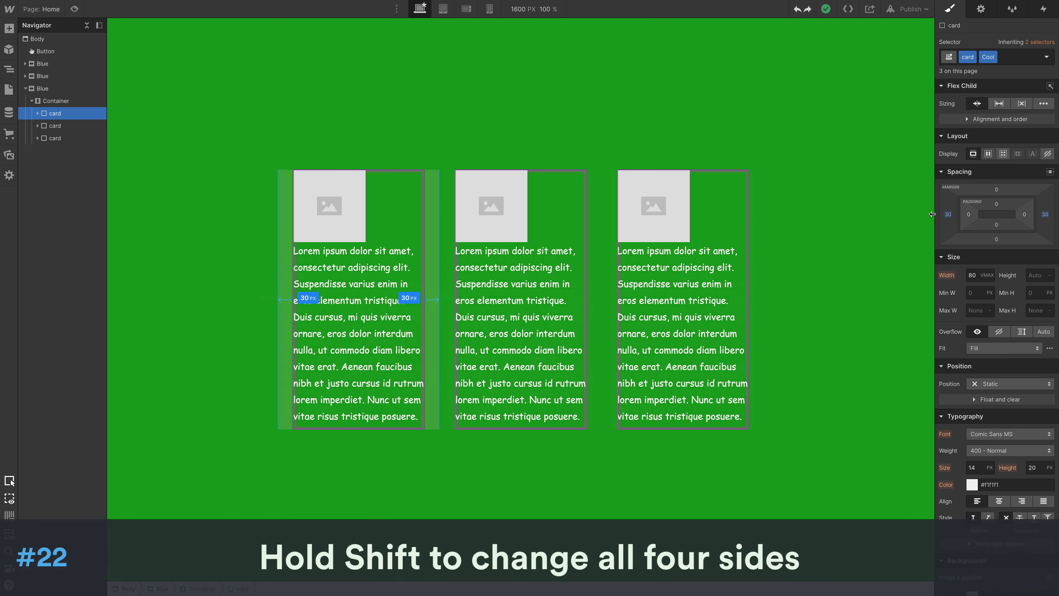
pyautogui.press('shift')
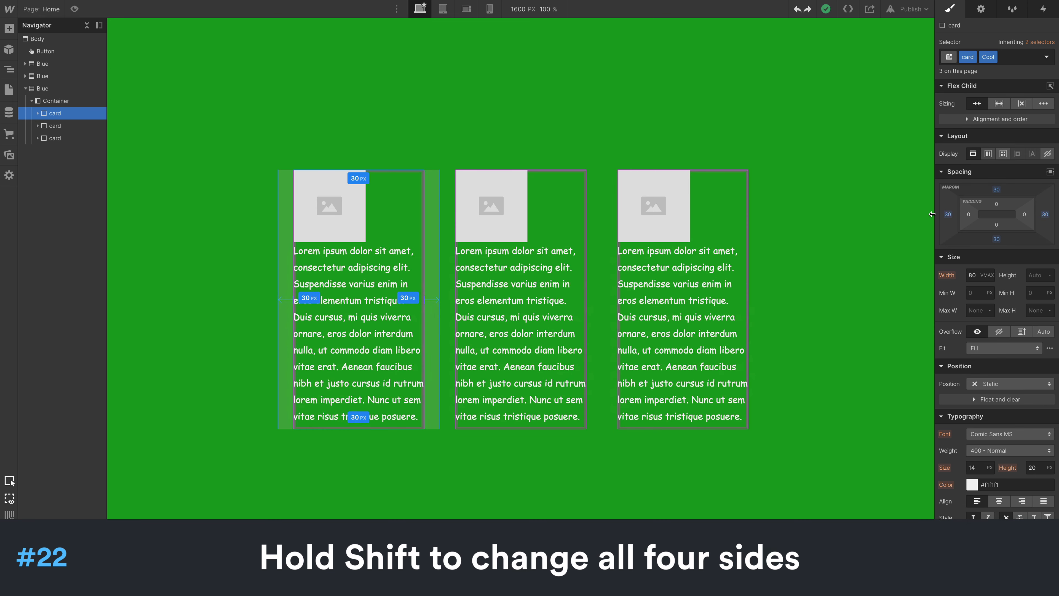
pyautogui.moveTo(932, 214)
pyautogui.mouseDown()
pyautogui.moveTo(948, 214)
pyautogui.moveTo(925, 213)
pyautogui.mouseUp()
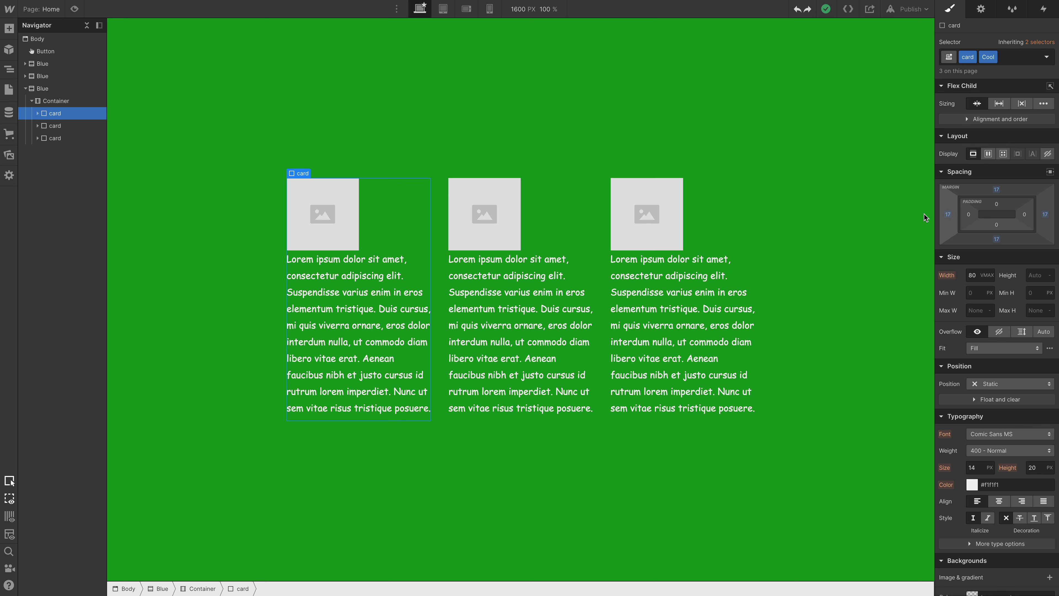
# Step: Reset the cards' bottom margin, preview the margins in X-ray mode, and undo the margin reset
pyautogui.keyDown('alt'); pyautogui.click(998, 240); pyautogui.keyUp('alt')
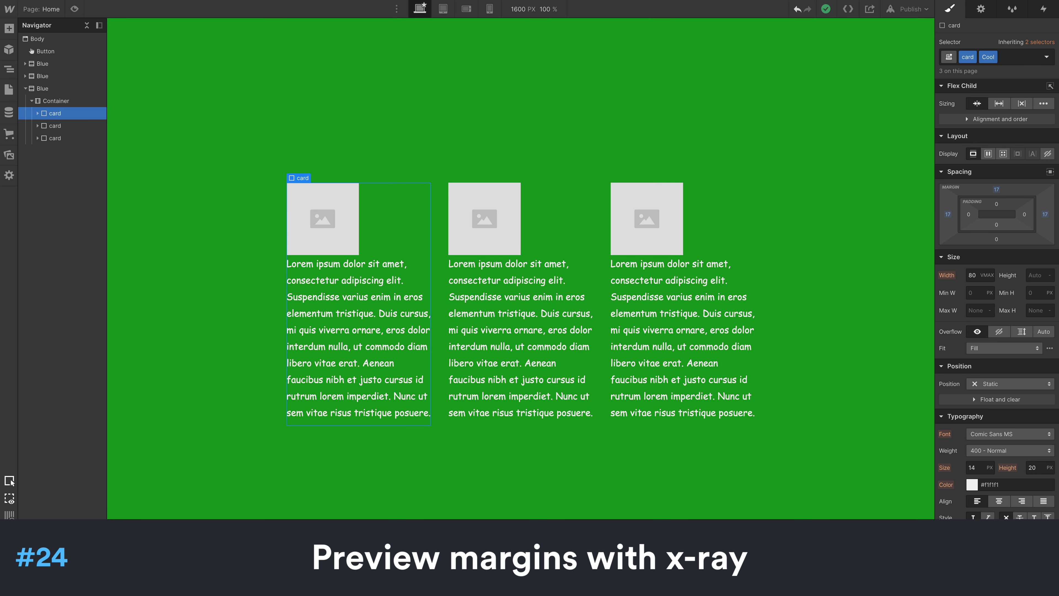
pyautogui.hotkey('shift', 'x')
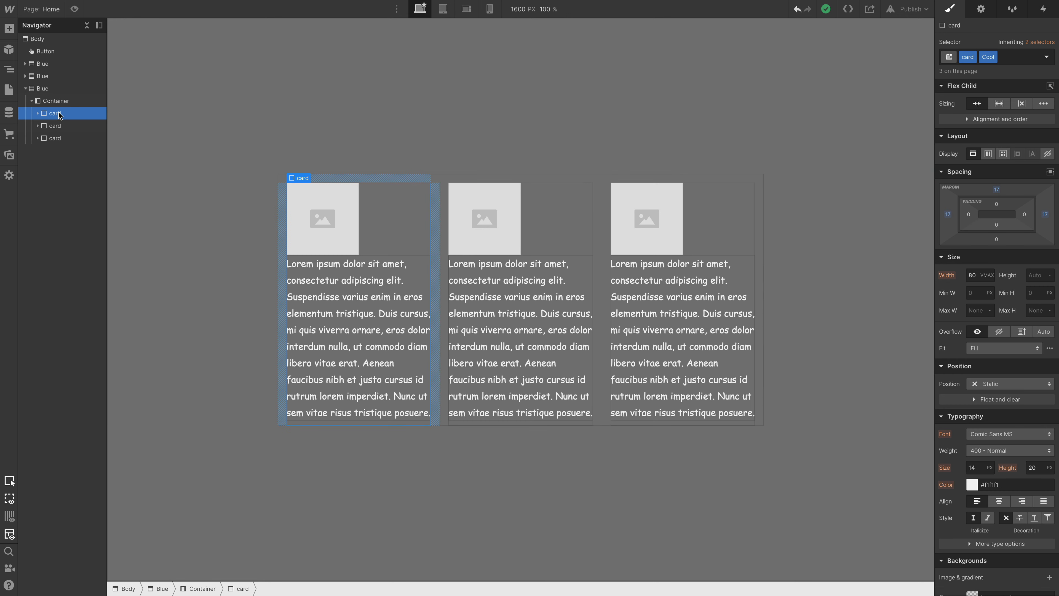
pyautogui.click(10, 534)
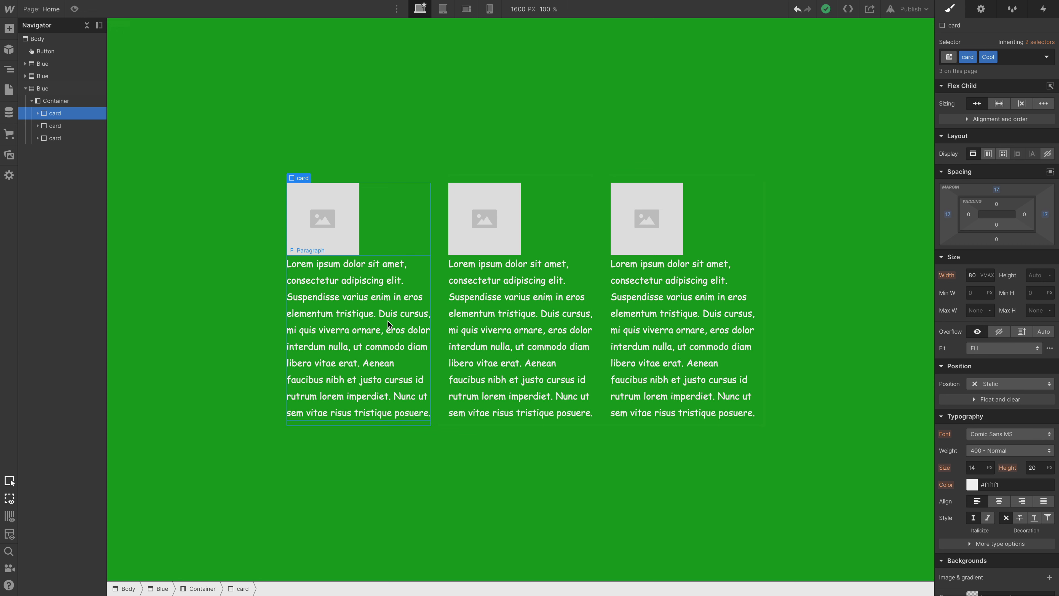
pyautogui.hotkey('ctrl', 'z')
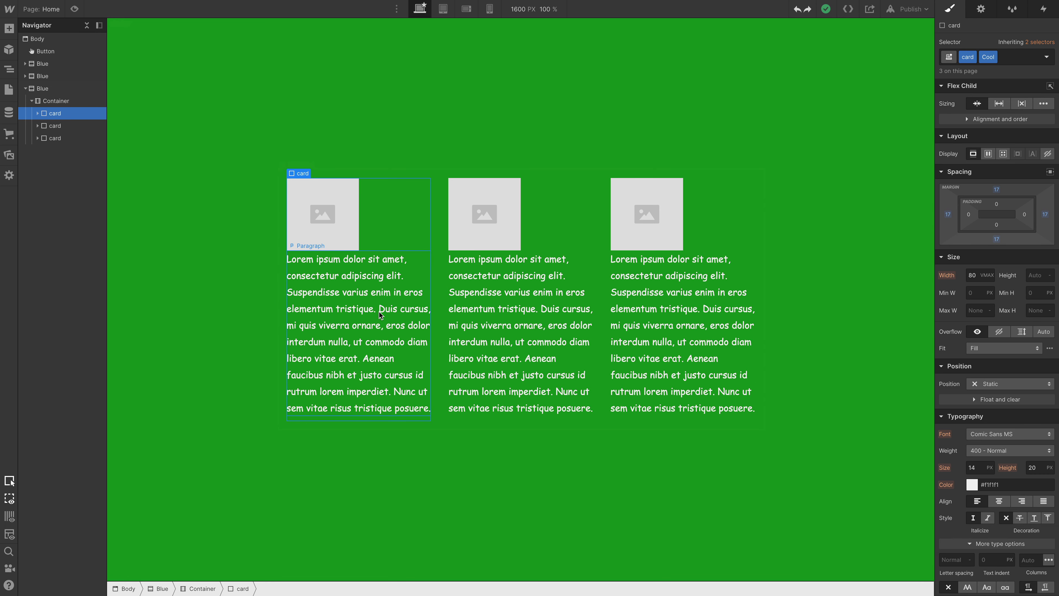
# Step: Split the card paragraph text into 2 columns through the All Paragraphs tag, and return it to 1 column
pyautogui.keyDown('super'); pyautogui.click(380, 312); pyautogui.keyUp('super')
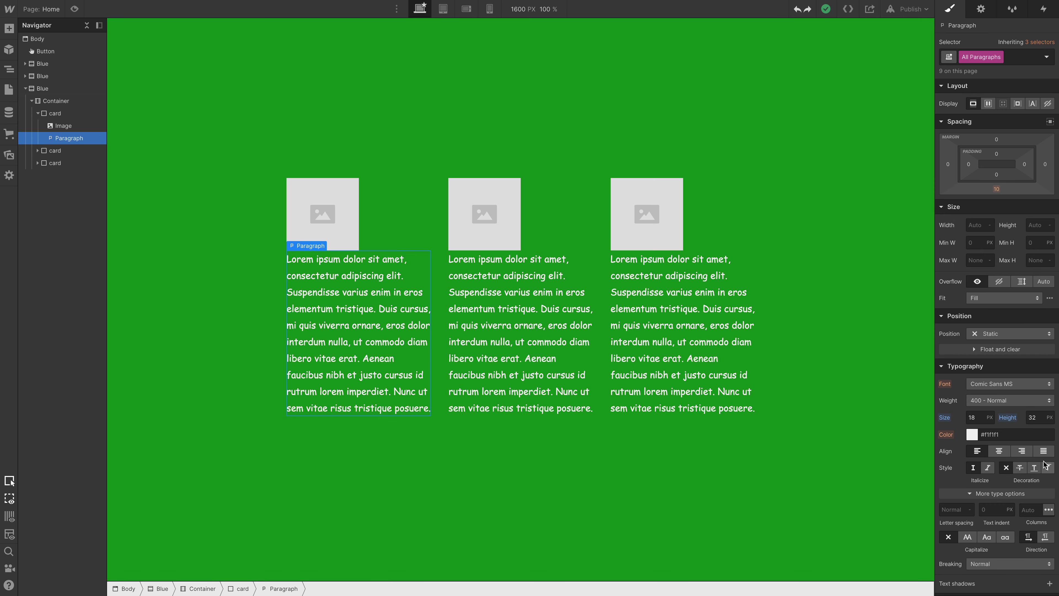
pyautogui.click(1032, 509)
pyautogui.write('2')
pyautogui.press('Return')
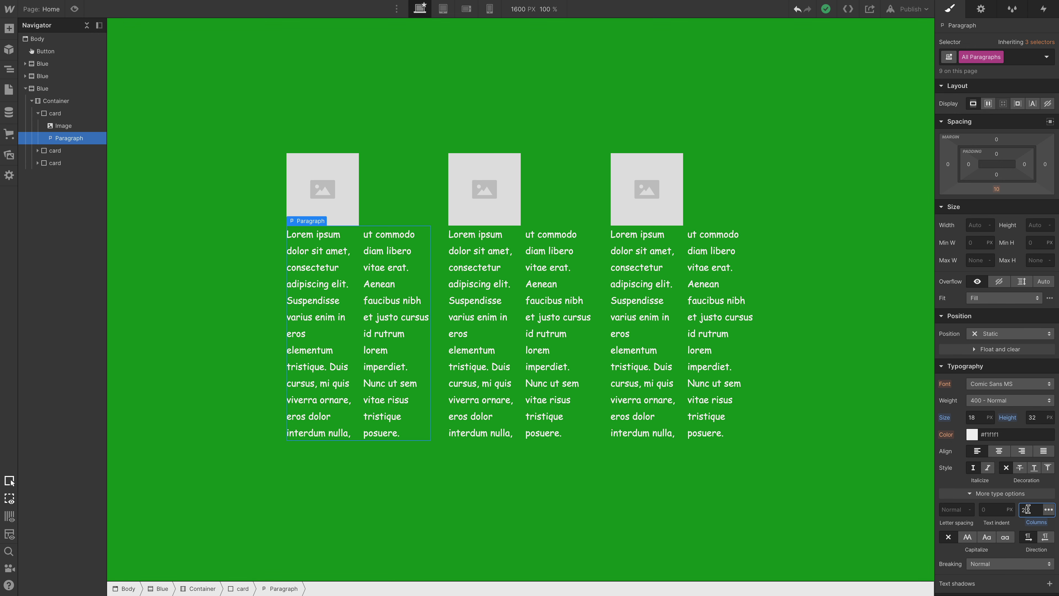
pyautogui.press('BackSpace')
pyautogui.write('1')
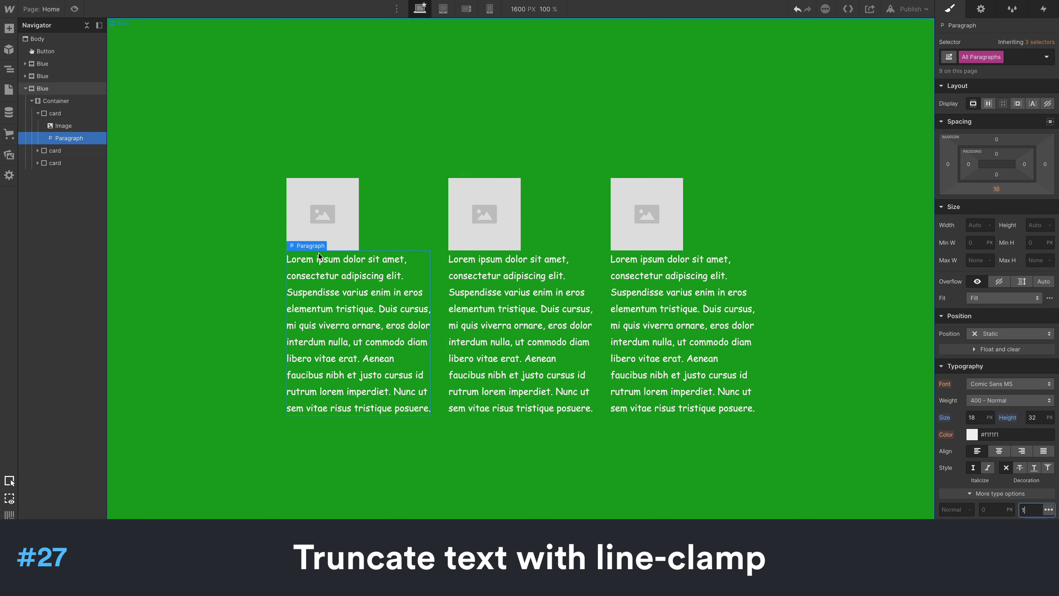
# Step: Insert an HTML Embed in the card container with a style rule using -webkit-box display, line-clamp 3, vertical box-orient and hidden overflow
pyautogui.click(436, 320)
pyautogui.hotkey('ctrl', 'k')
pyautogui.write('em')
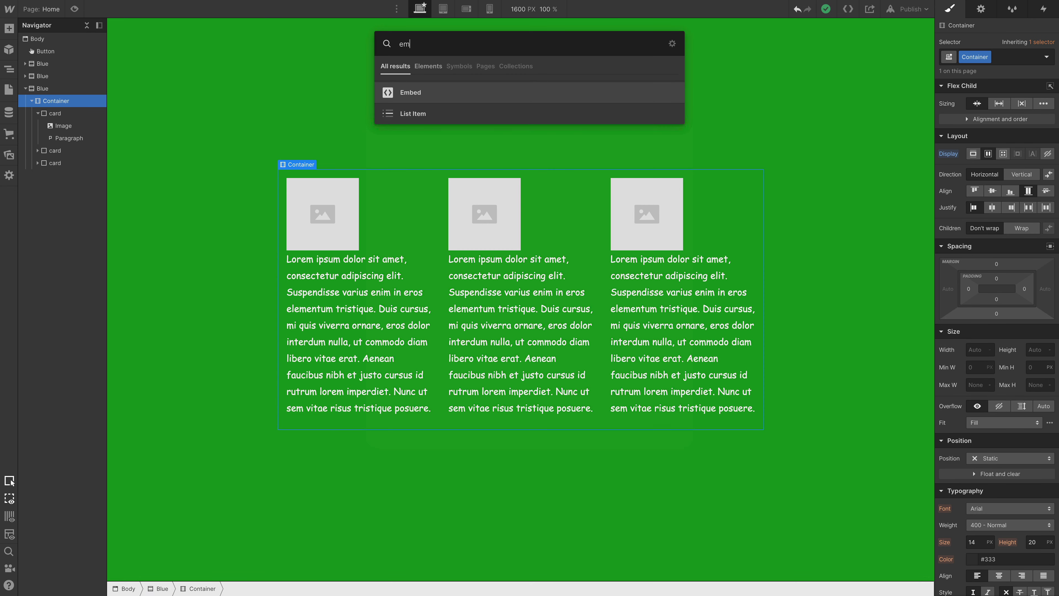
pyautogui.press('Return')
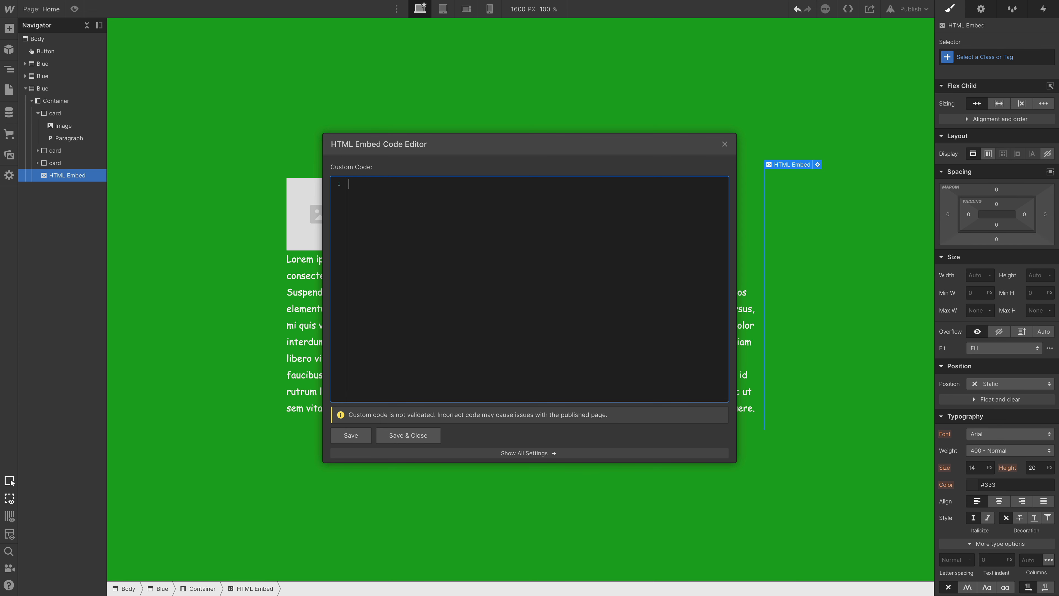
pyautogui.write('<style> . {   display: -webkit-box;   -webkit-line-clamp: 3;   -webkit-box-orient: vertical;   overflow: hidden; } </style>')
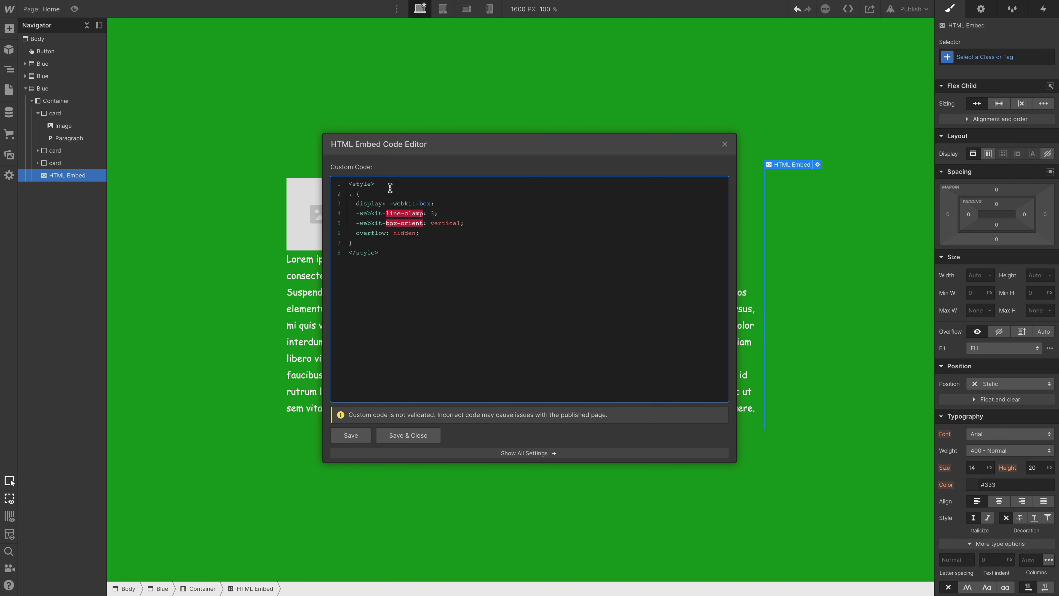
# Step: Complete the rule's selector as .card p, clamp the card text to 3 lines, and save and close the embed code
pyautogui.click(356, 194)
pyautogui.write('card p')
pyautogui.doubleClick(433, 213)
pyautogui.write('4')
pyautogui.click(410, 434)
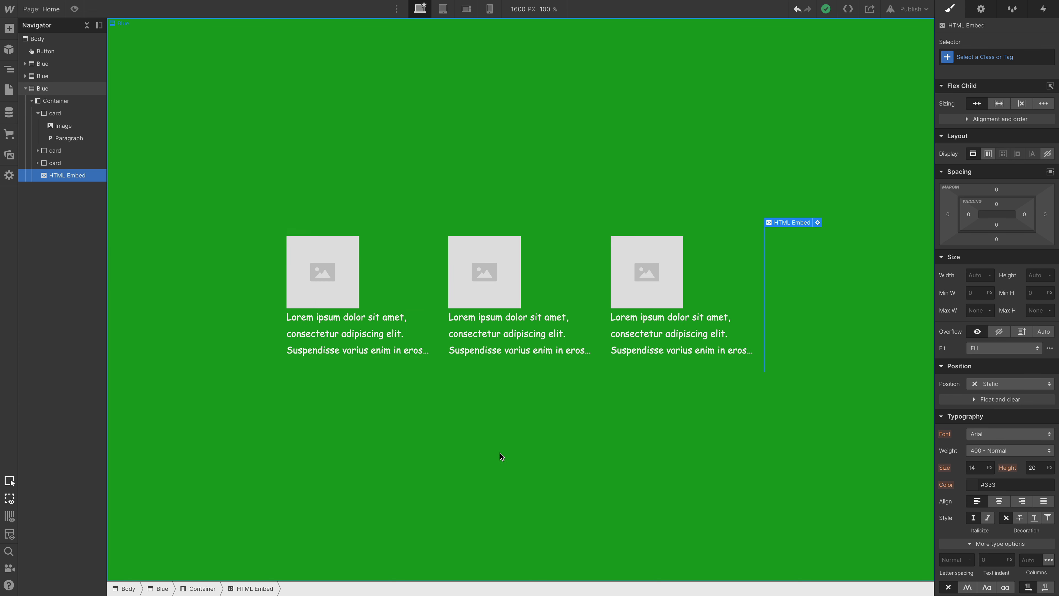
# Step: Bring up the selection of elements that can be added to the page
pyautogui.press('a')
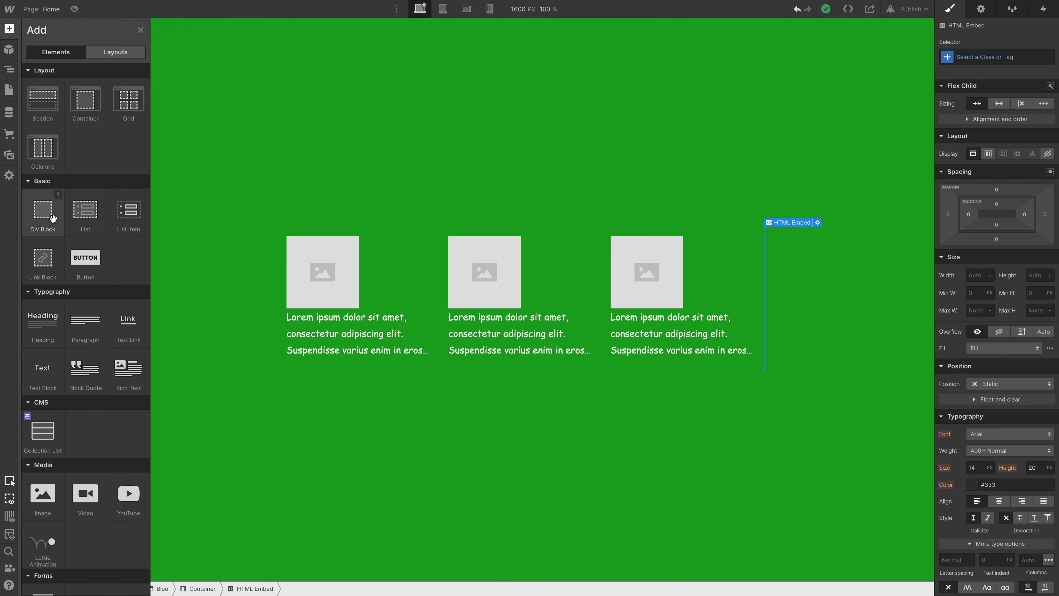
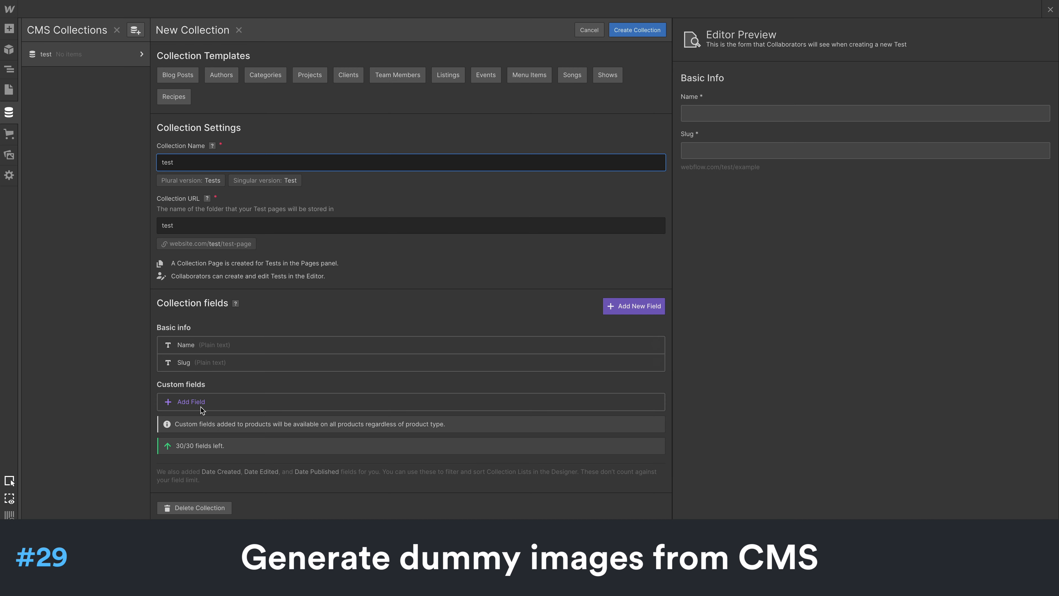
# Step: Add an Image field labelled image to the new test collection and save the field
pyautogui.click(201, 405)
pyautogui.click(304, 446)
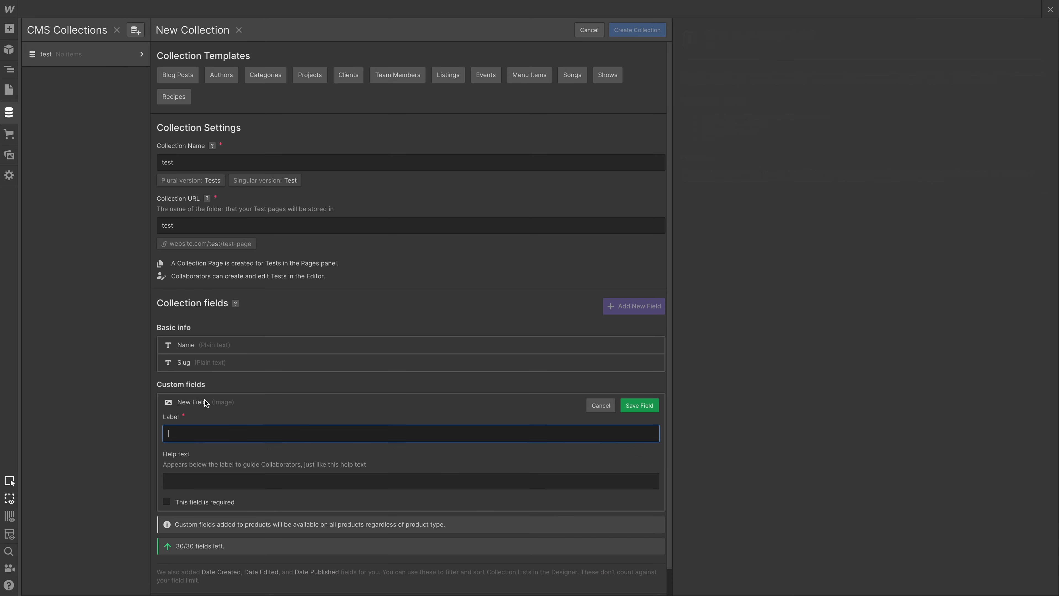
pyautogui.write('image')
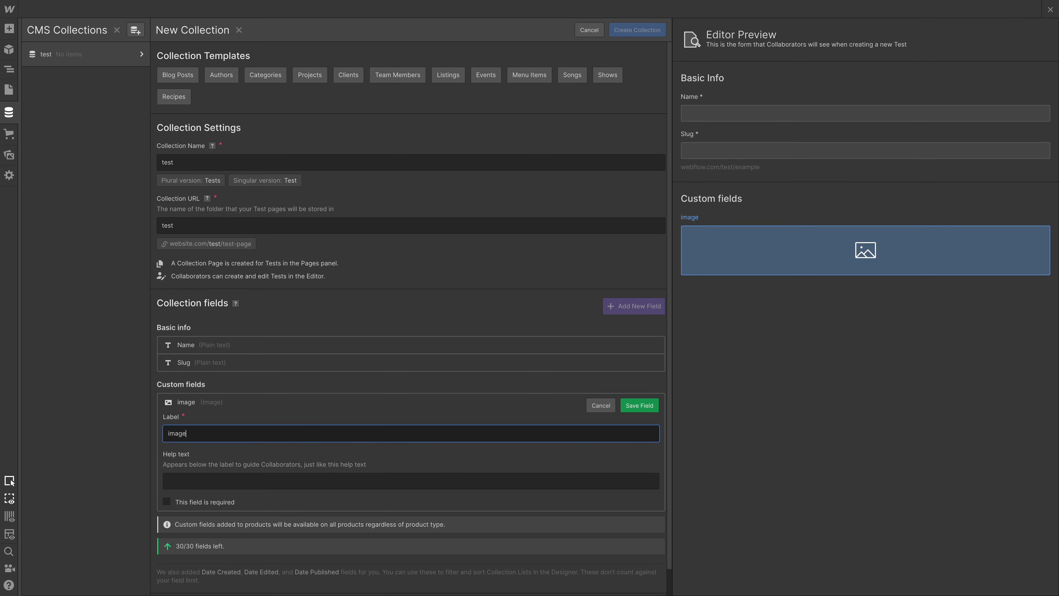
pyautogui.click(637, 409)
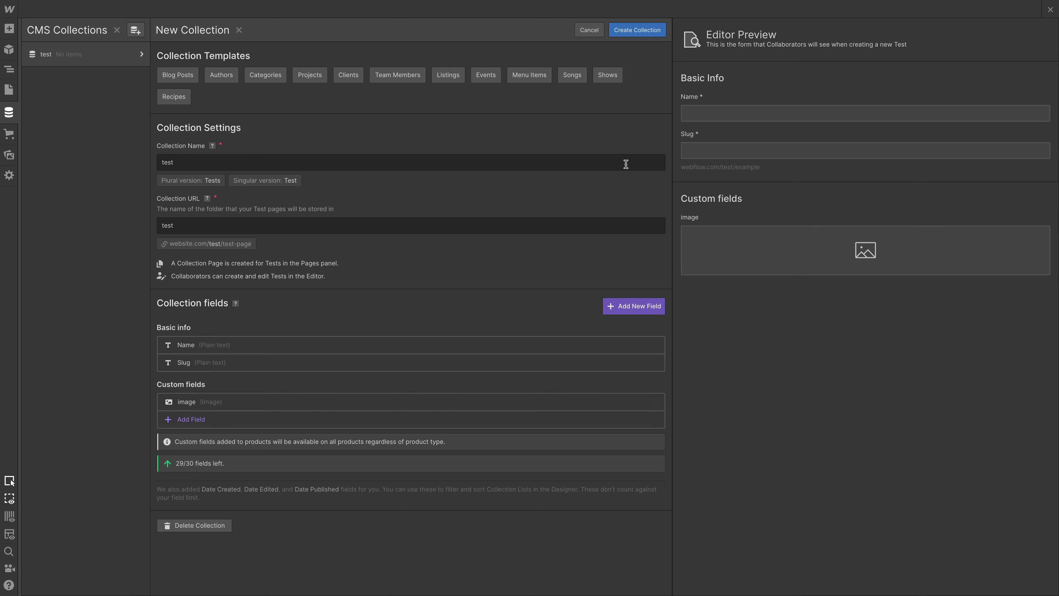
# Step: Create the test collection, generate 10 sample items in it, and return to the page canvas
pyautogui.click(637, 30)
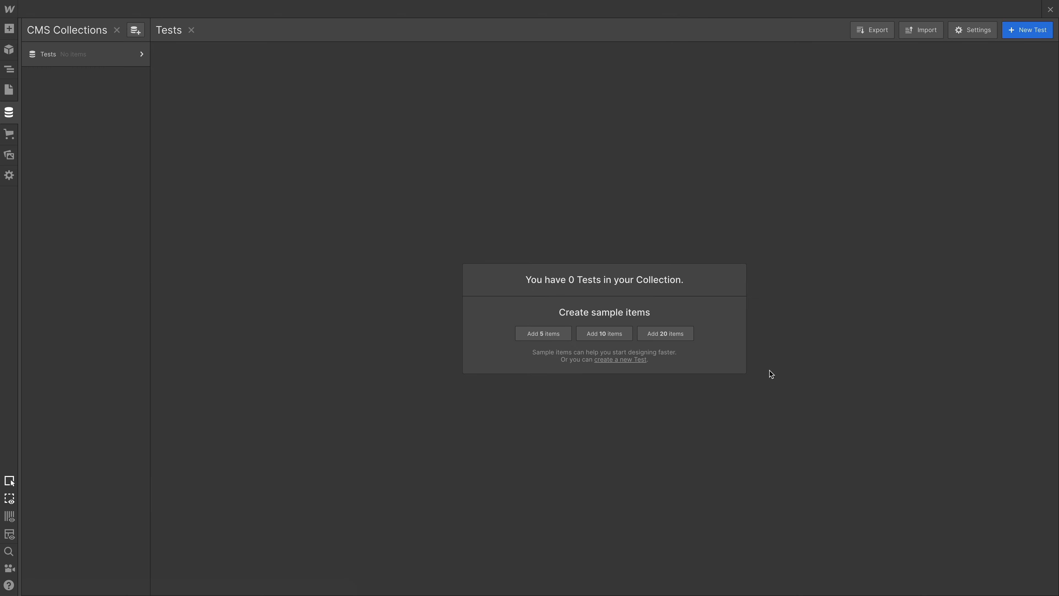
pyautogui.click(606, 333)
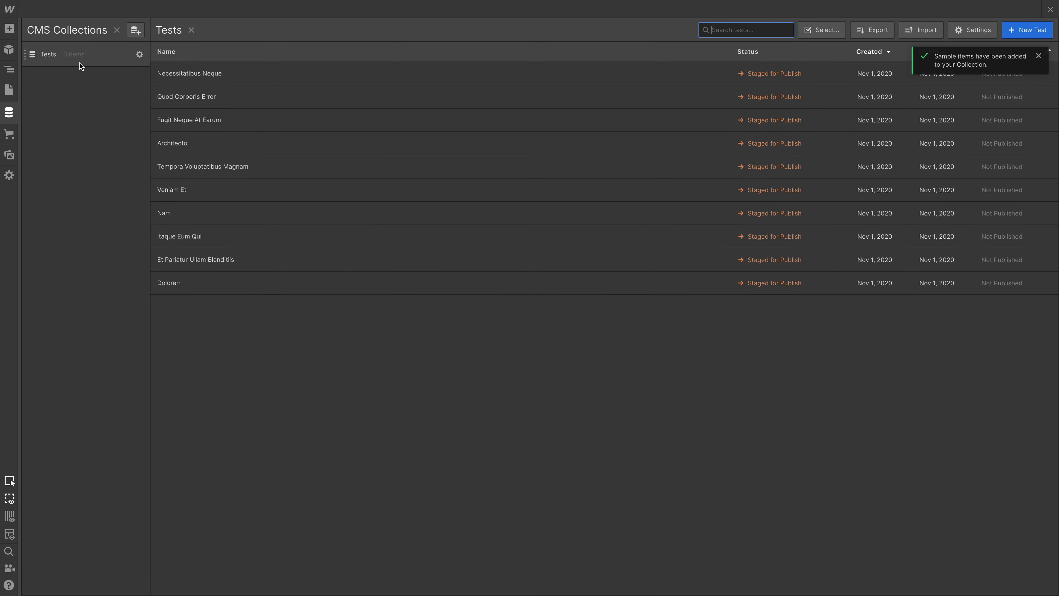
pyautogui.click(12, 113)
# Step: Add a Collection List to the page Body and set its source to the Tests collection
pyautogui.press('a')
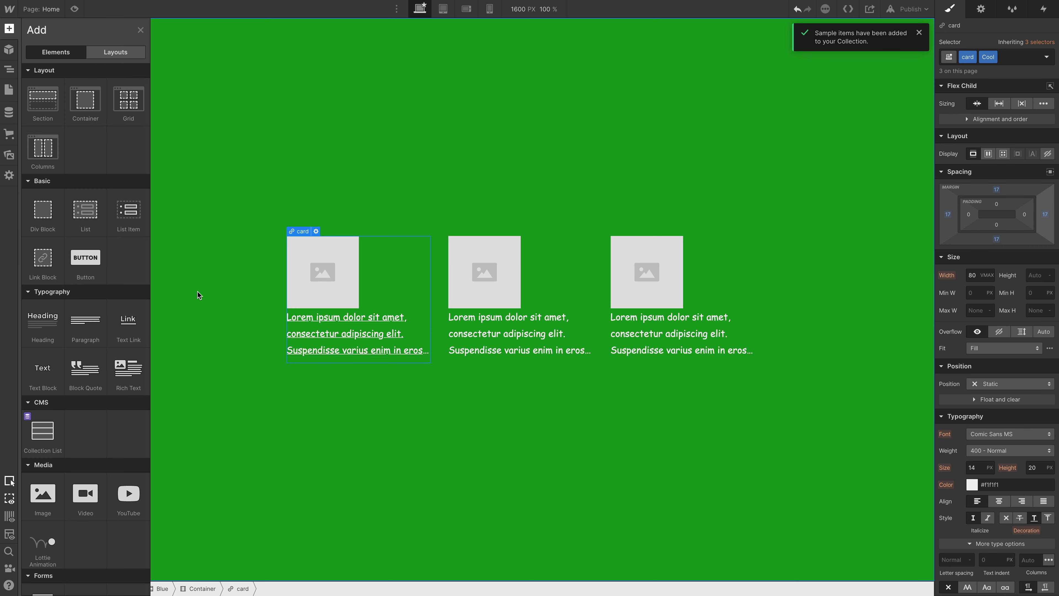
pyautogui.click(38, 436)
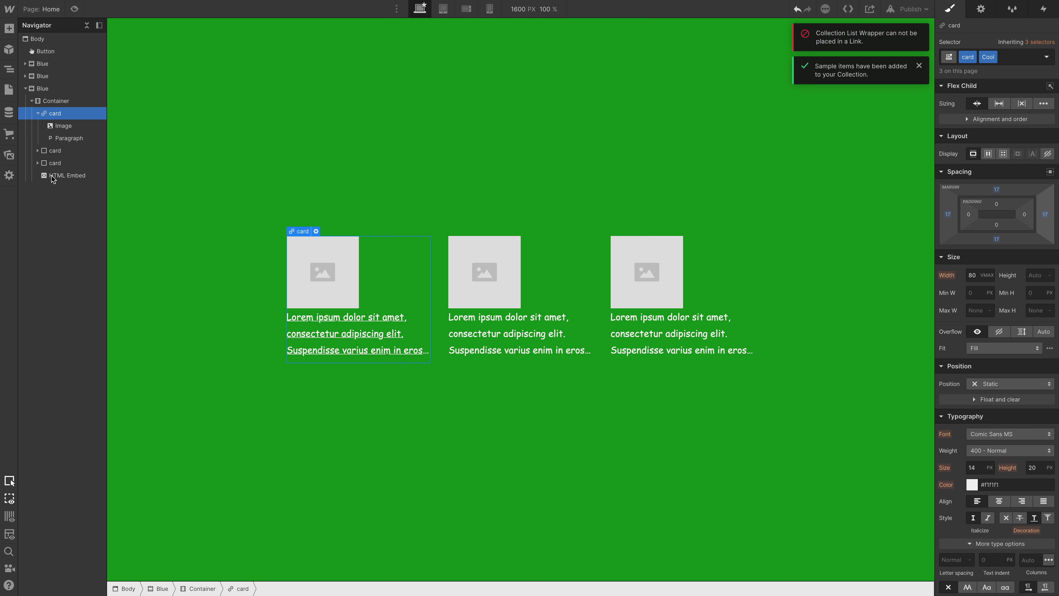
pyautogui.click(40, 40)
pyautogui.press('a')
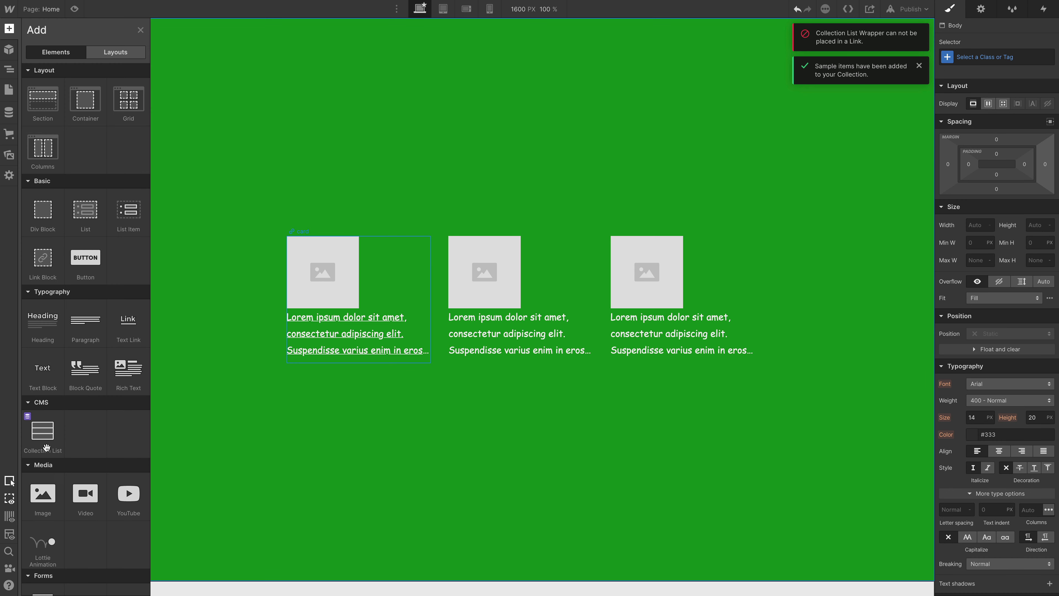
pyautogui.click(41, 434)
pyautogui.scroll(-3, 250, 417)
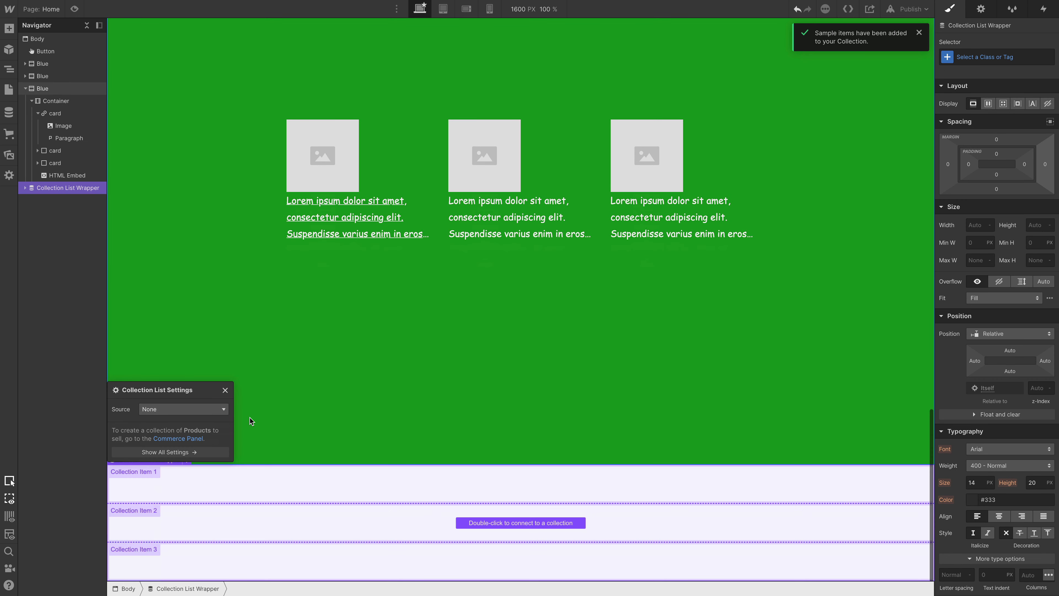
pyautogui.click(186, 411)
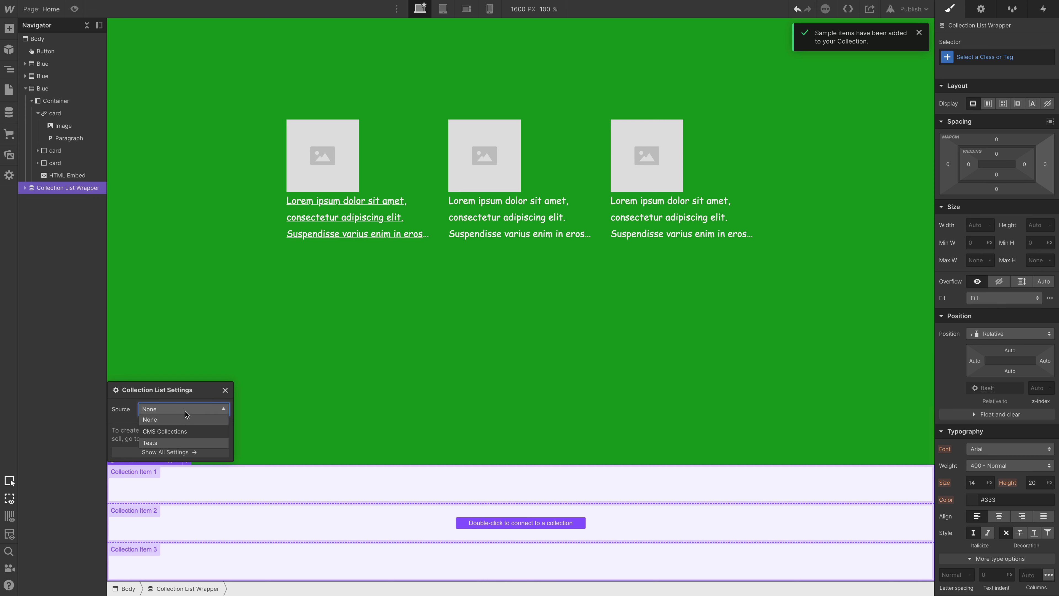
pyautogui.click(180, 441)
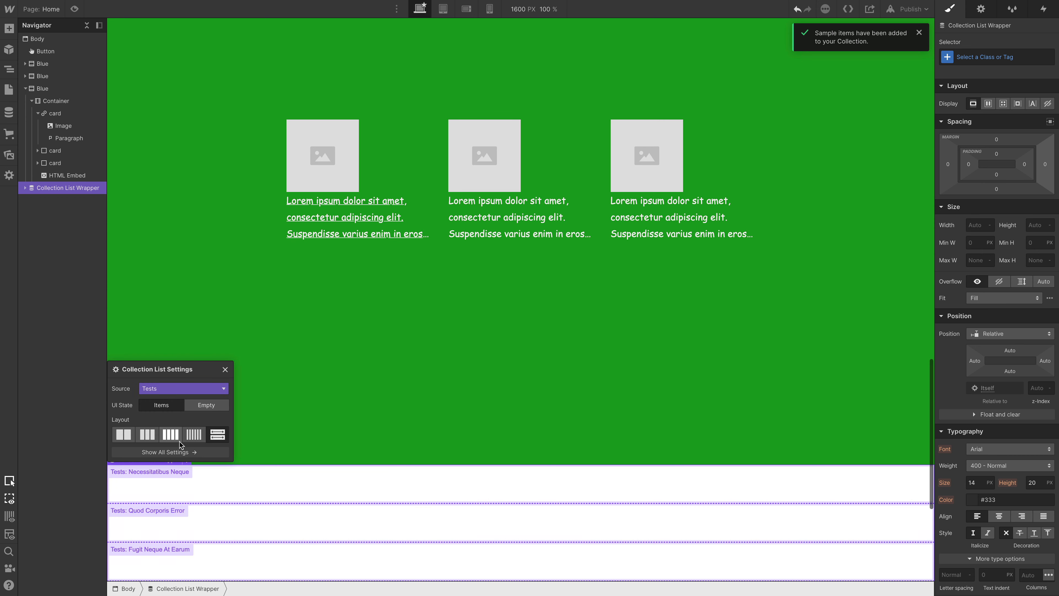
# Step: Place an Image in the collection item and bind it to the image field of Tests
pyautogui.click(158, 488)
pyautogui.press('a')
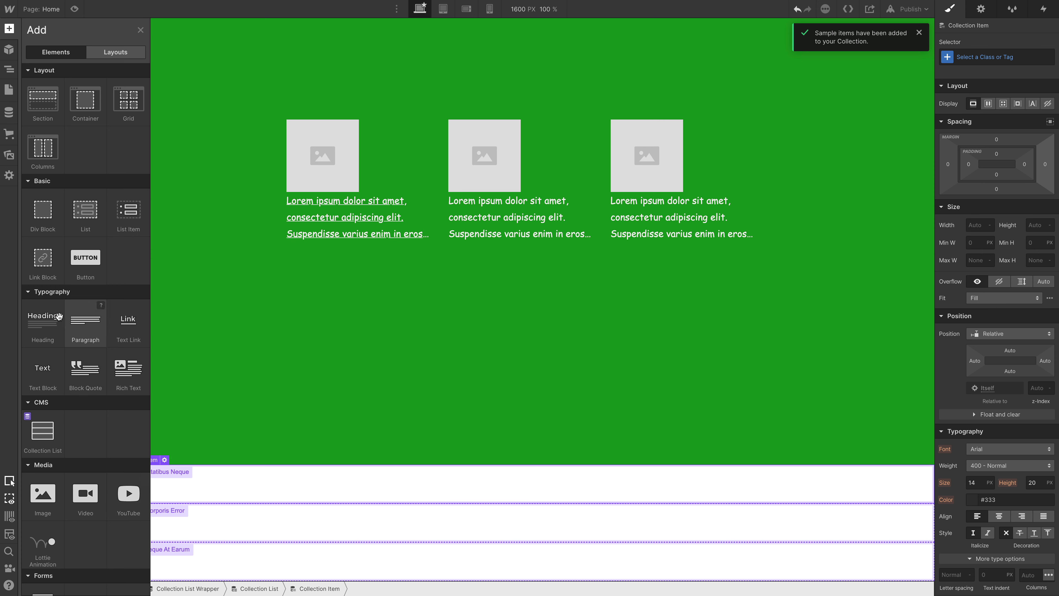
pyautogui.moveTo(43, 495); pyautogui.dragTo(108, 507)
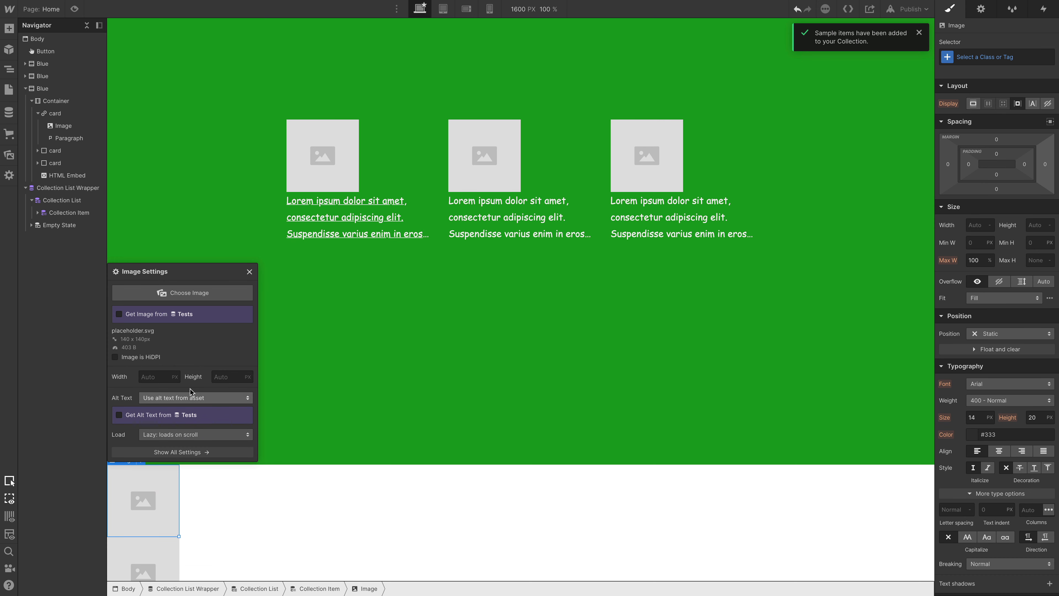
pyautogui.click(121, 314)
pyautogui.click(157, 325)
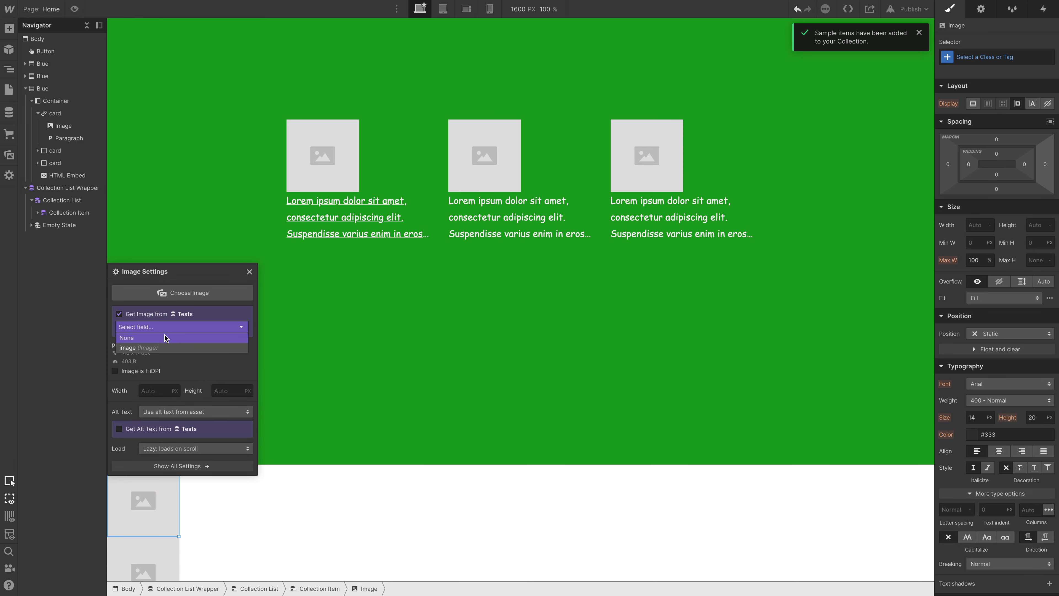
pyautogui.click(160, 349)
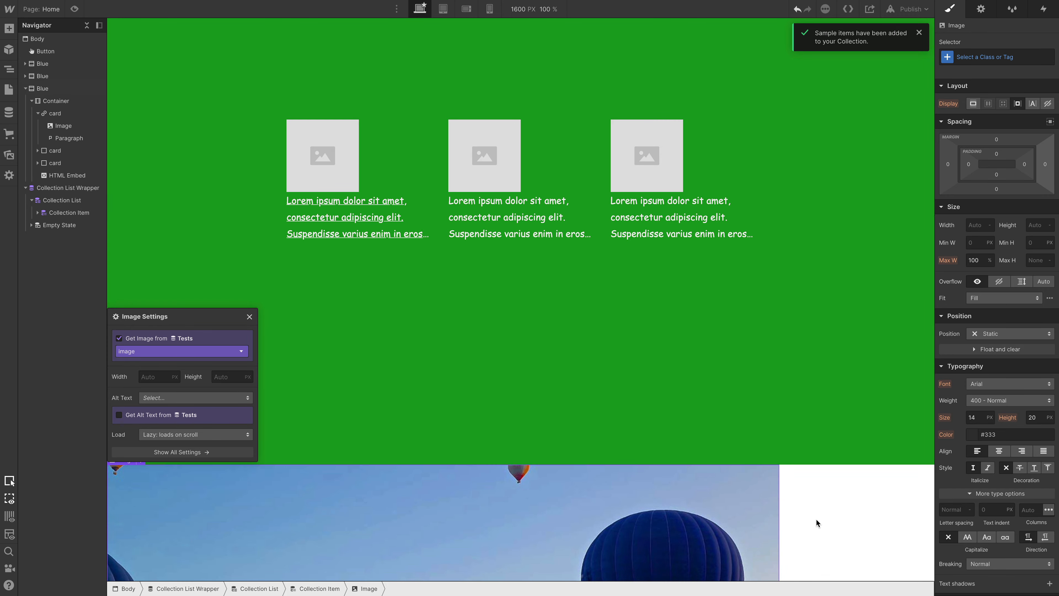
# Step: Look through the sample images in the collection list and undo the list's insertion
pyautogui.click(626, 472)
pyautogui.scroll(-20, 626, 472)
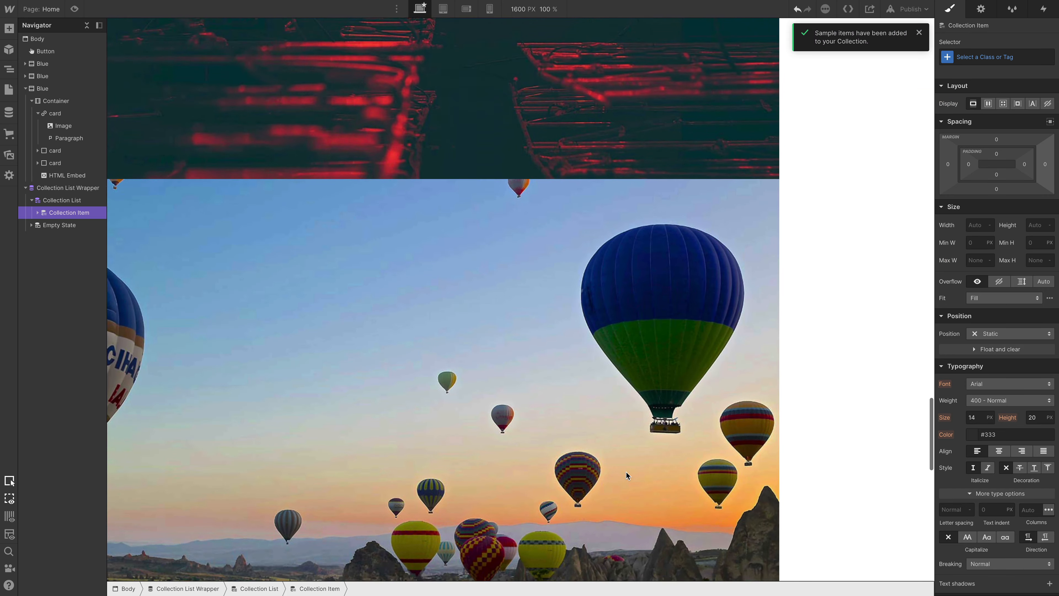
pyautogui.scroll(-20, 627, 472)
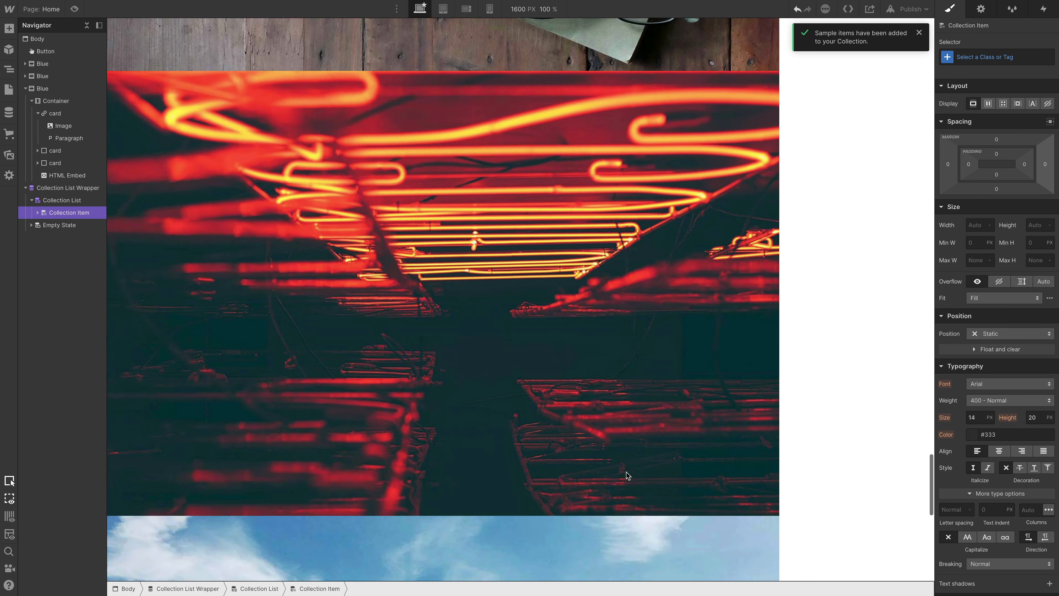
pyautogui.scroll(-20, 627, 472)
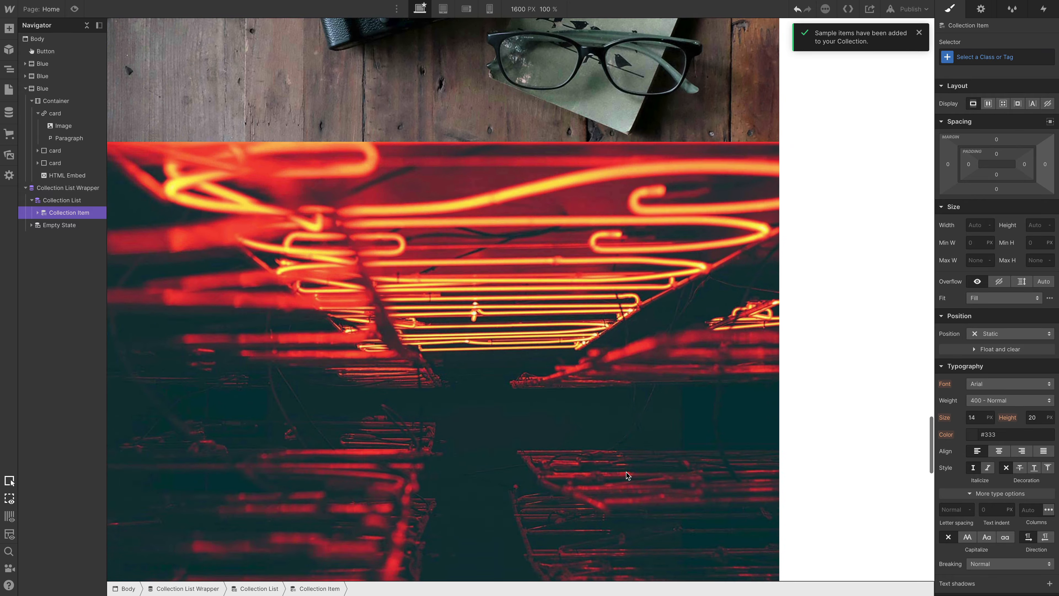
pyautogui.scroll(-20, 627, 472)
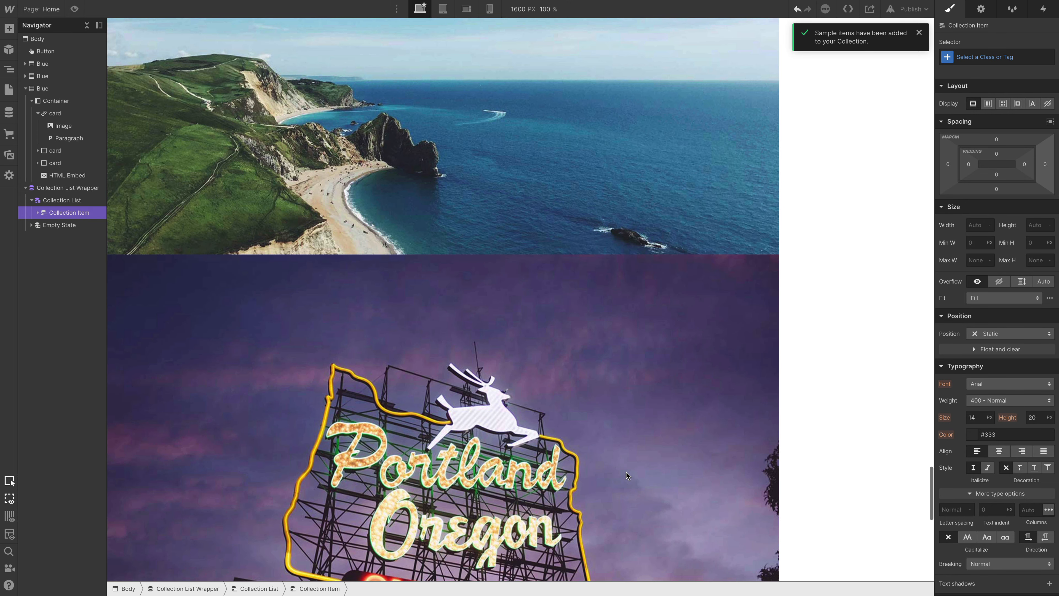
pyautogui.scroll(-20, 627, 472)
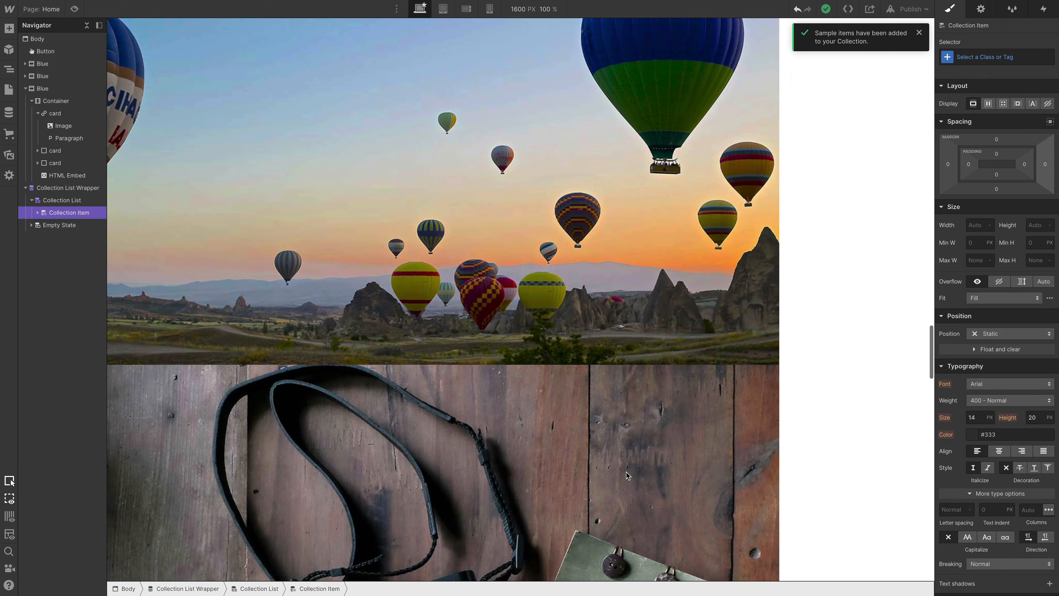
pyautogui.scroll(2, 627, 472)
pyautogui.hotkey('ctrl', 'z')
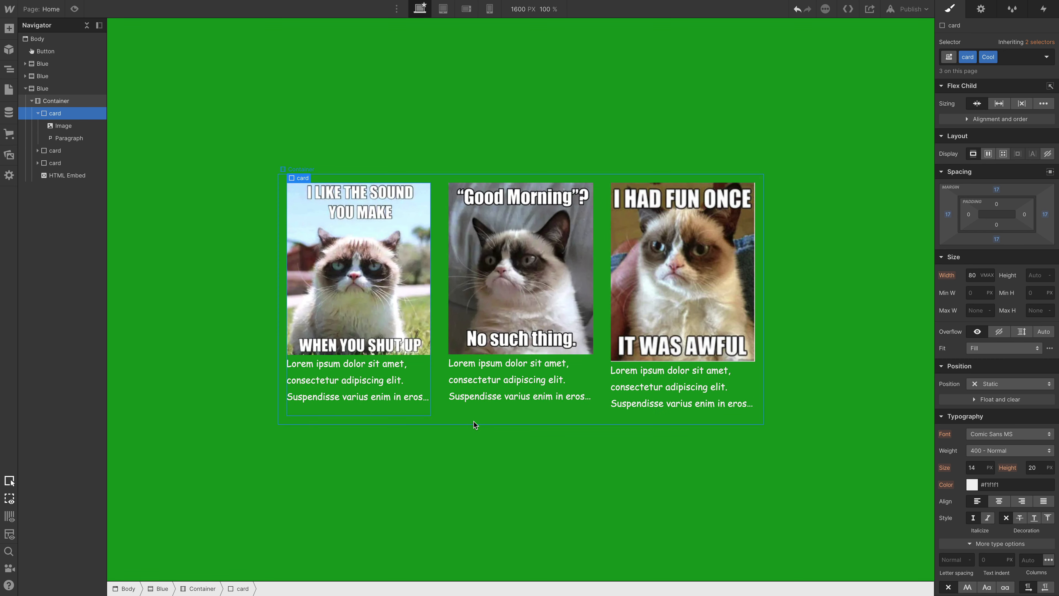
# Step: Set the third card image's alt text to Decorative, and return it to Use alt text from asset
pyautogui.doubleClick(674, 270)
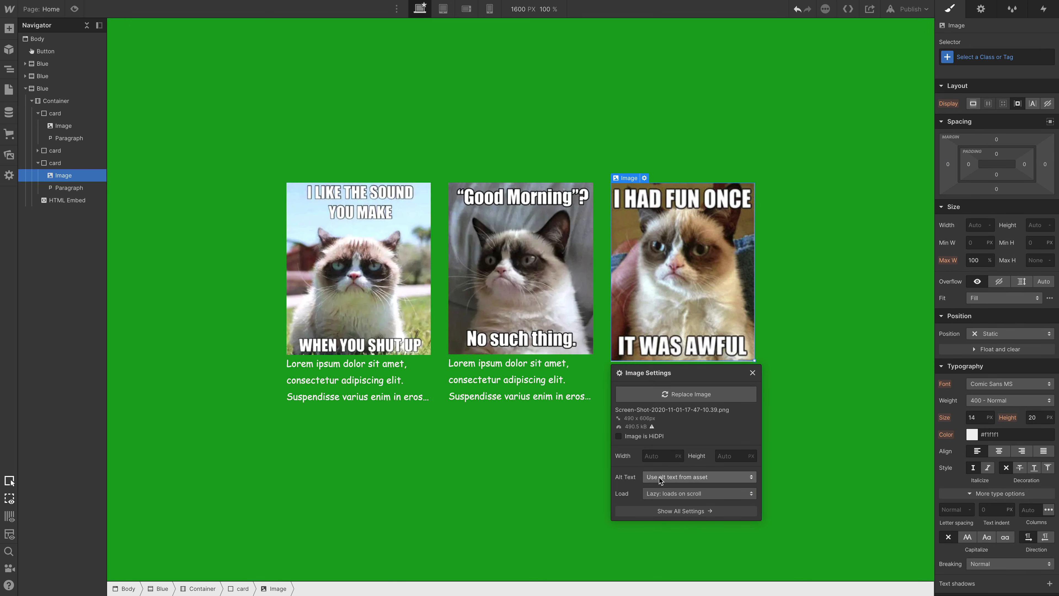
pyautogui.click(692, 478)
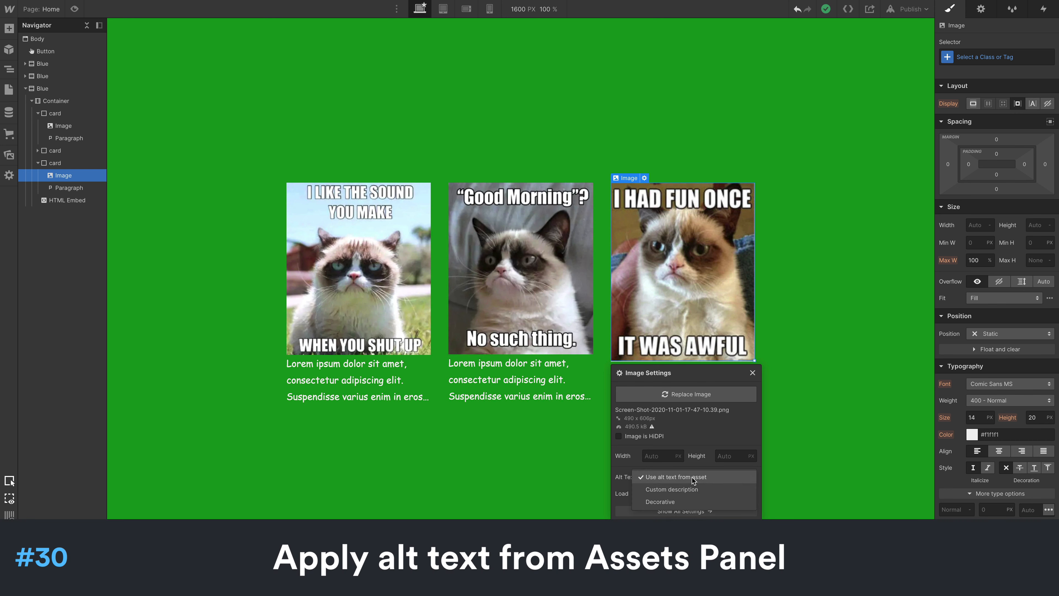
pyautogui.click(679, 502)
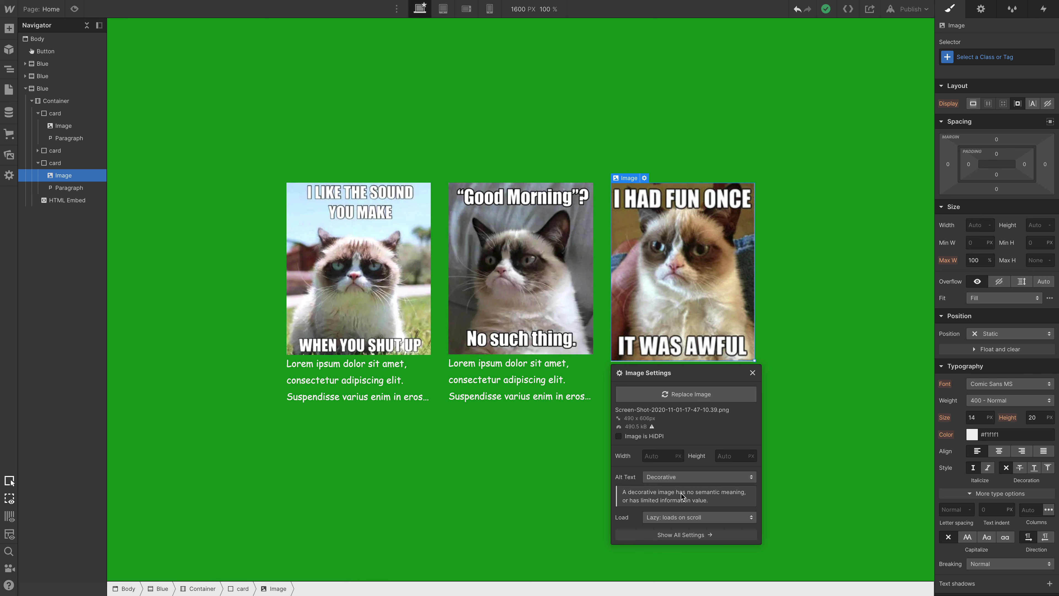
pyautogui.click(718, 477)
pyautogui.click(714, 455)
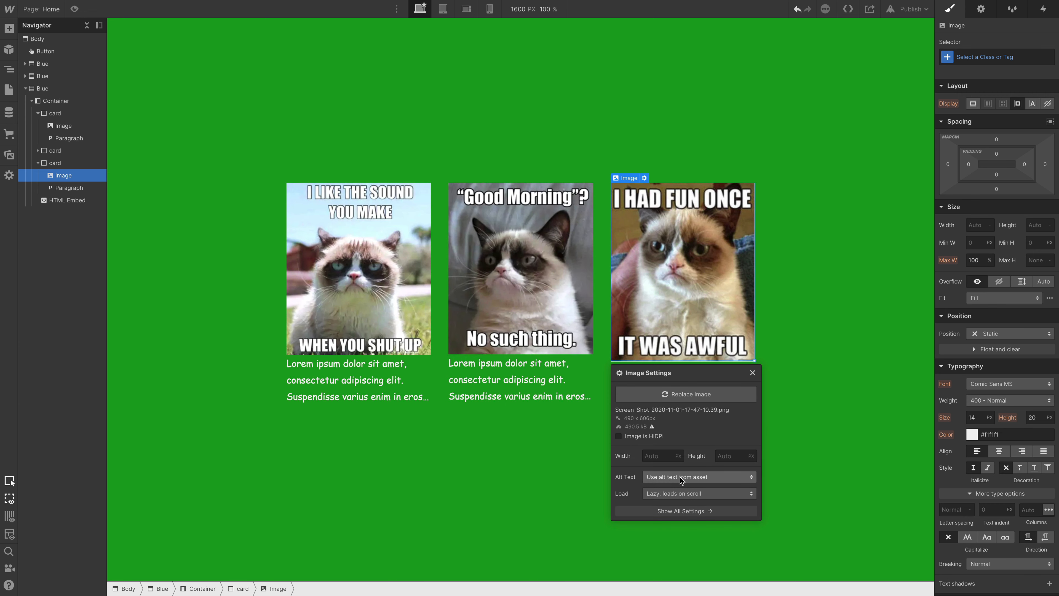
# Step: Open the asset library and view the alt text options in the second cat image's asset details, and close the details
pyautogui.click(8, 155)
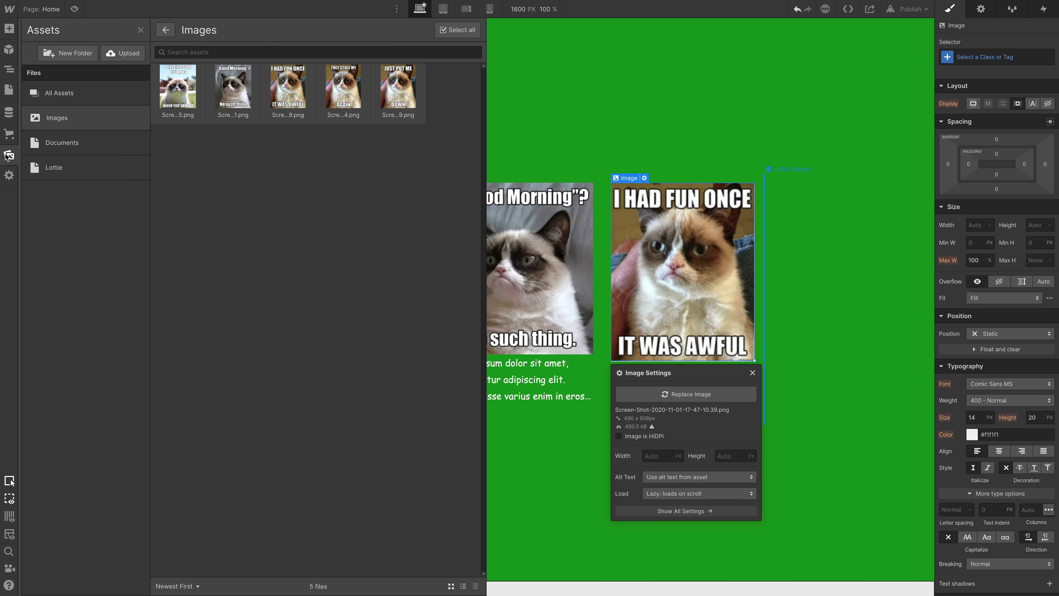
pyautogui.moveTo(222, 82)
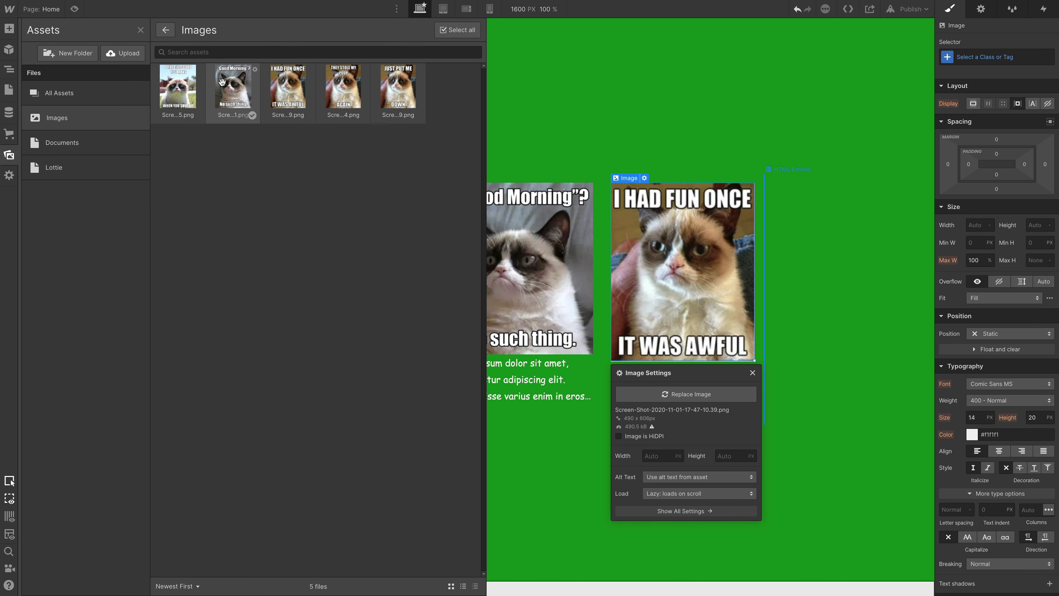
pyautogui.click(255, 70)
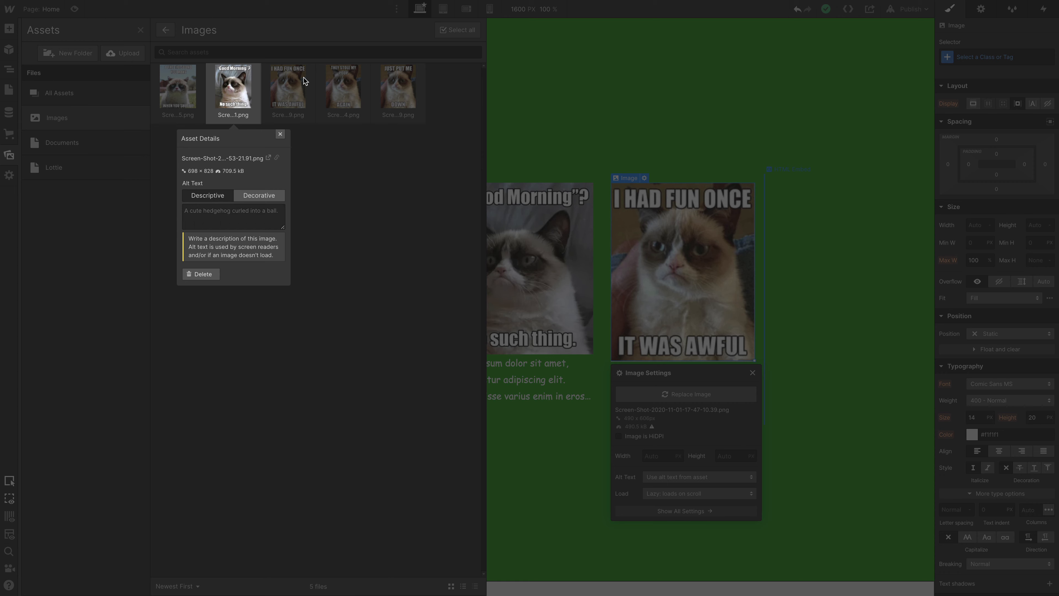
pyautogui.click(279, 134)
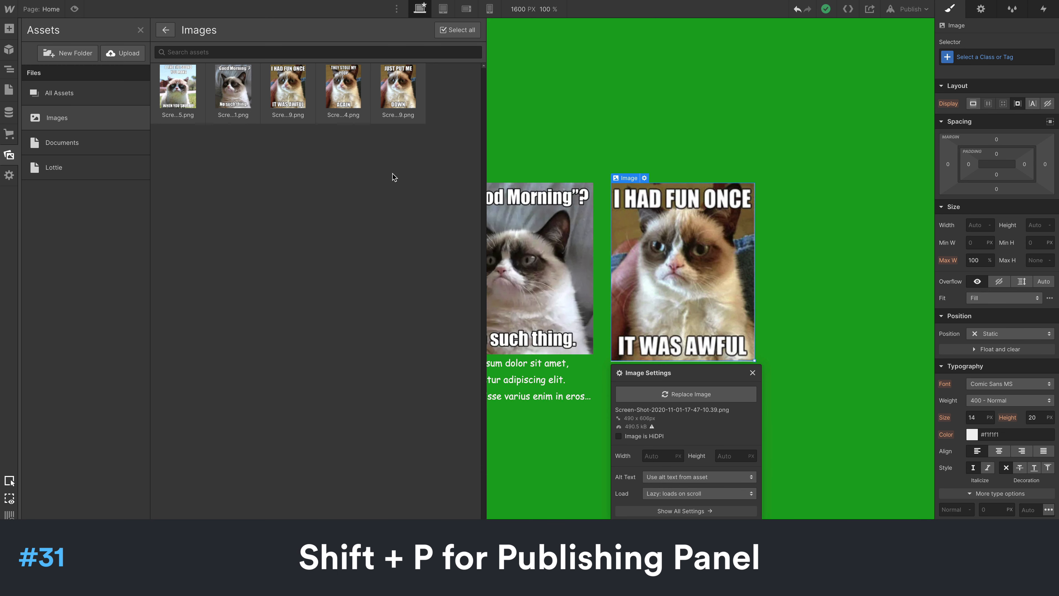
# Step: Publish the site to its webflow.io domain and close the publishing options
pyautogui.hotkey('shift', 'p')
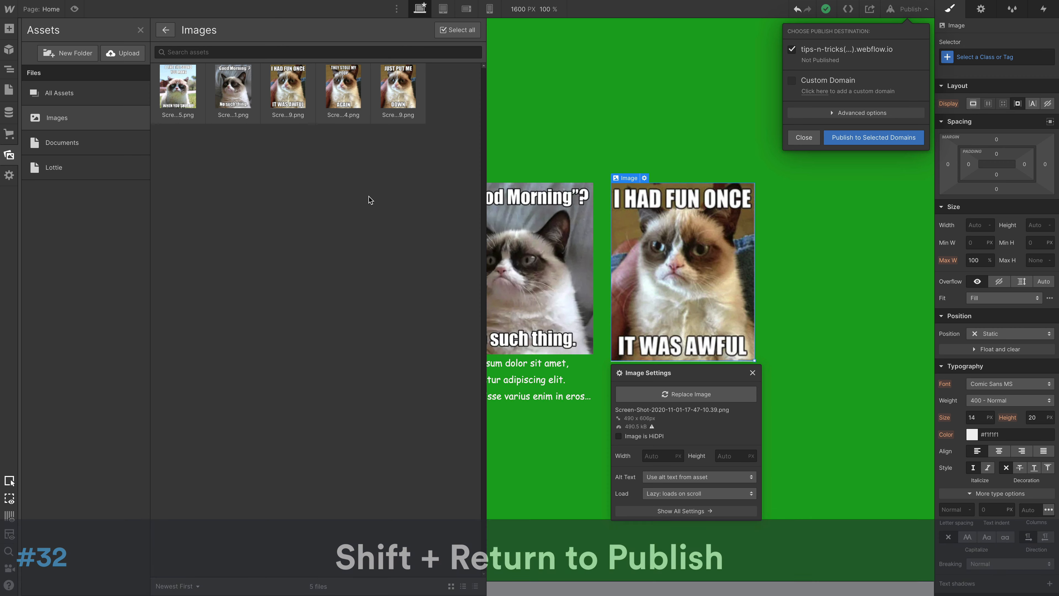
pyautogui.hotkey('shift', 'Return')
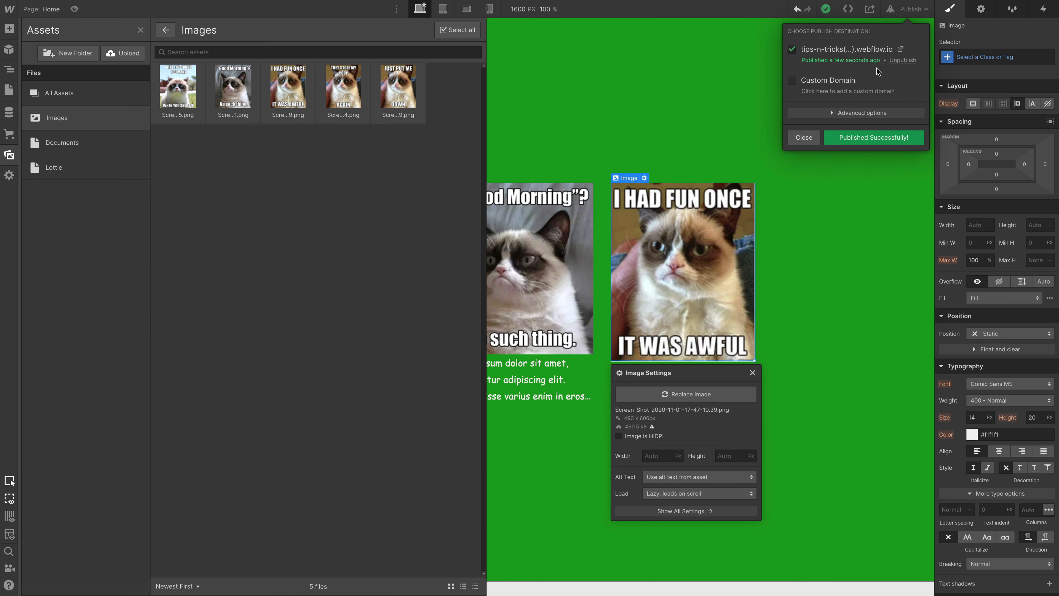
pyautogui.click(392, 201)
# Step: Select all images in the asset library and delete them, dismissing the Save backup dialog without saving beforehand
pyautogui.click(457, 30)
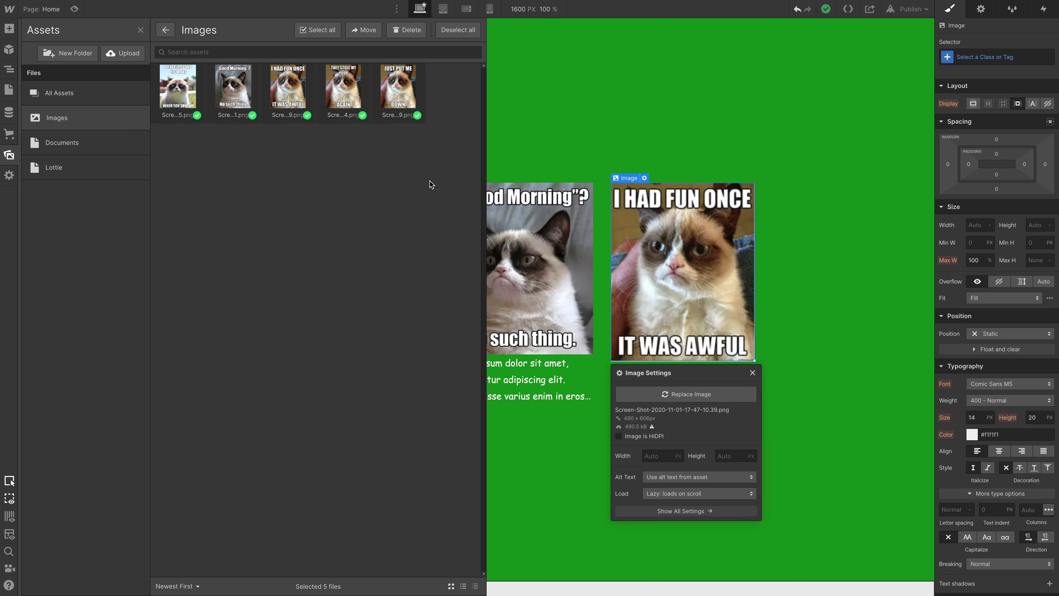
pyautogui.press('super+shift+s')
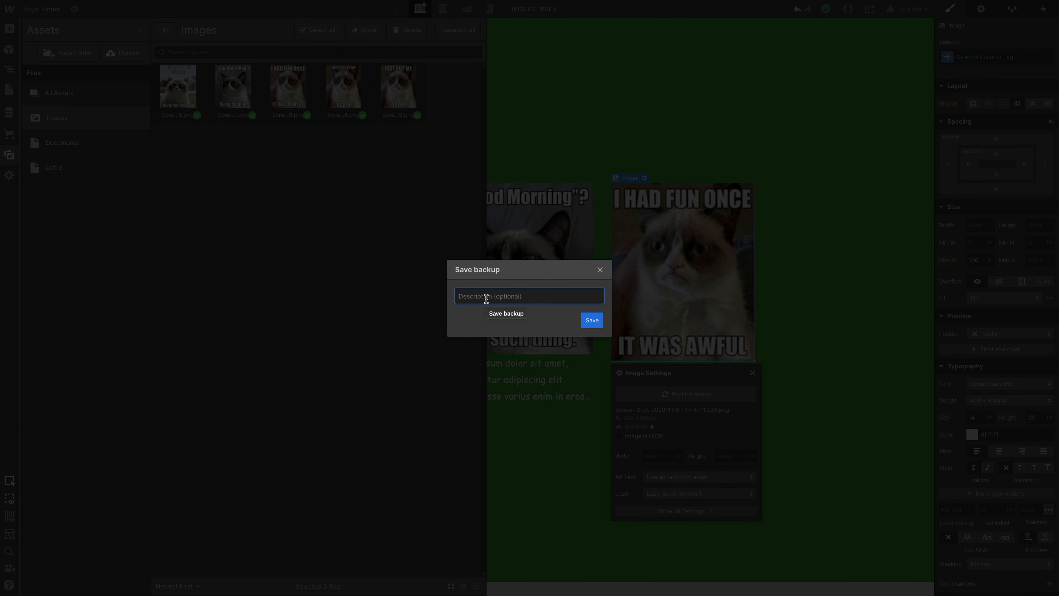
pyautogui.click(600, 270)
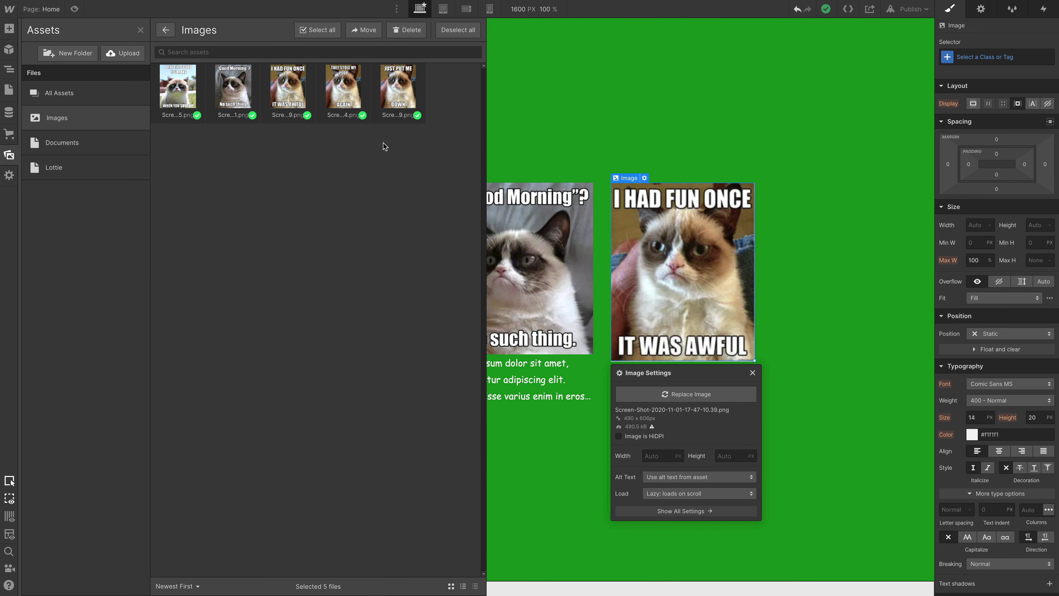
pyautogui.click(411, 29)
pyautogui.click(638, 330)
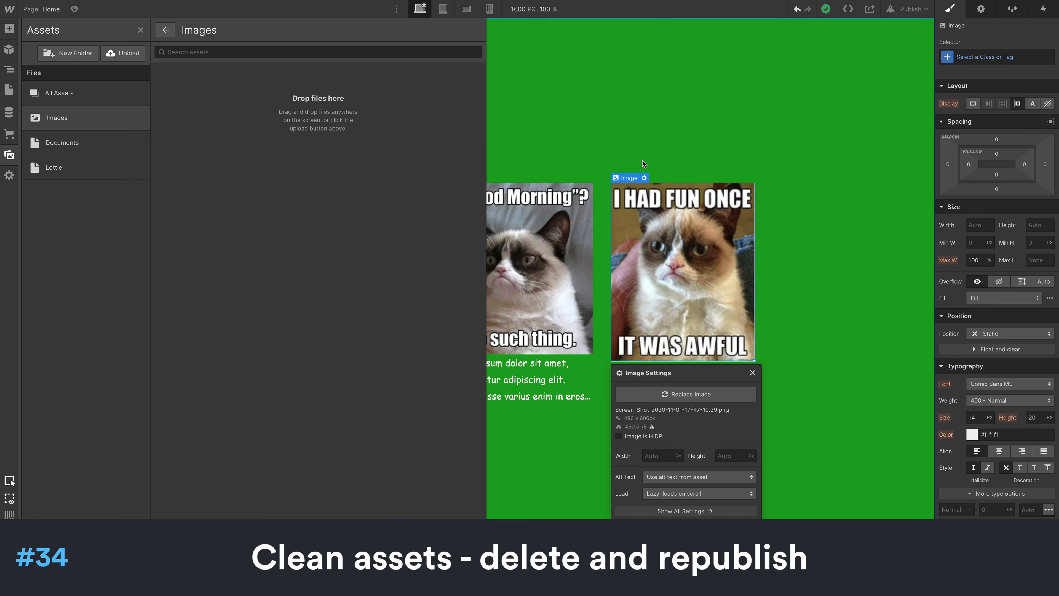
# Step: Check the publishing options, reload the Designer, and review the remaining assets and the first image's details
pyautogui.click(905, 9)
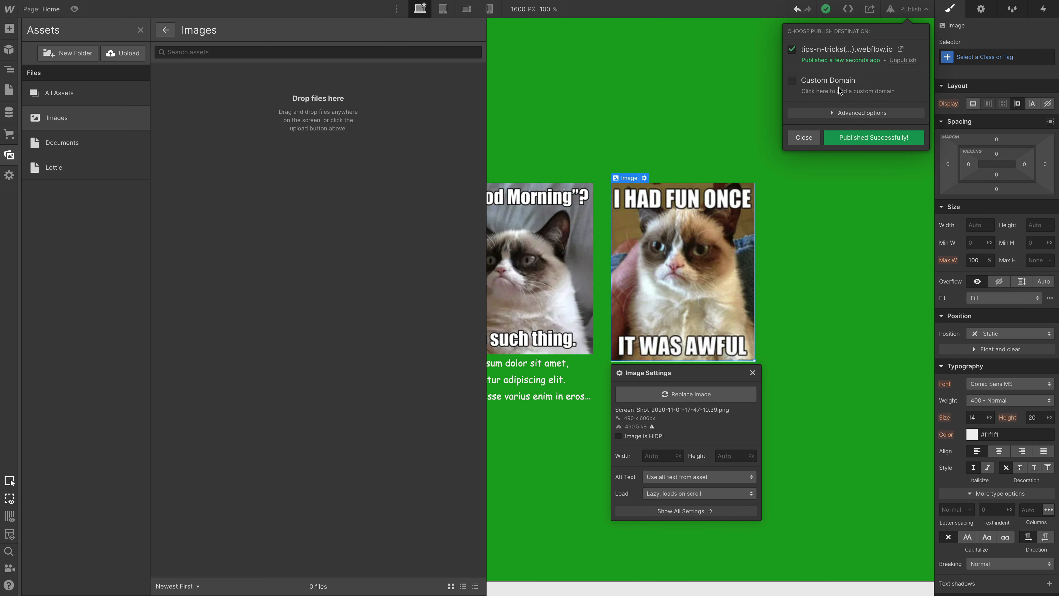
pyautogui.click(619, 10)
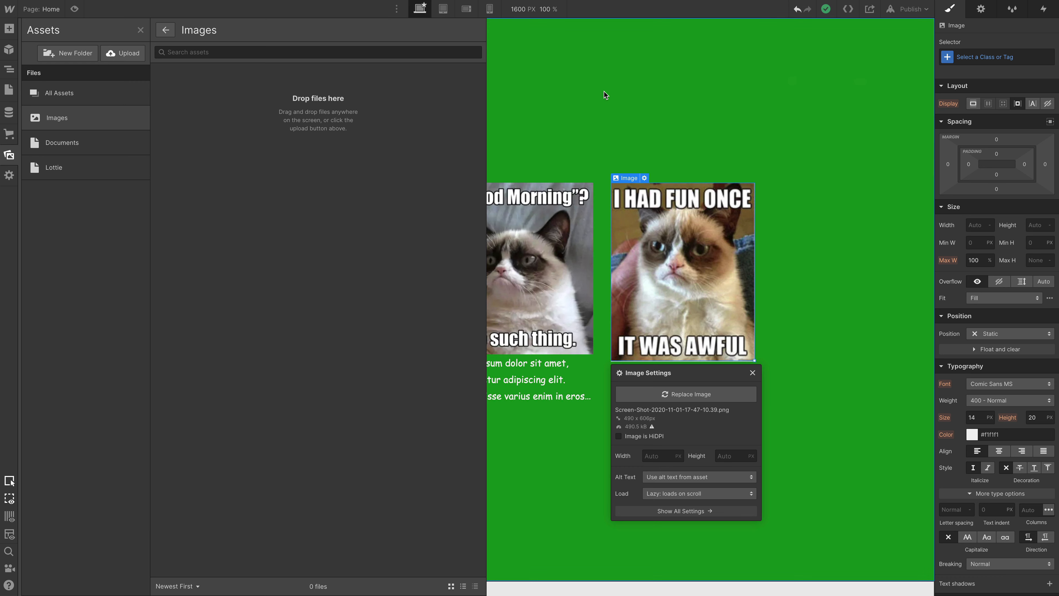
pyautogui.press('super+r')
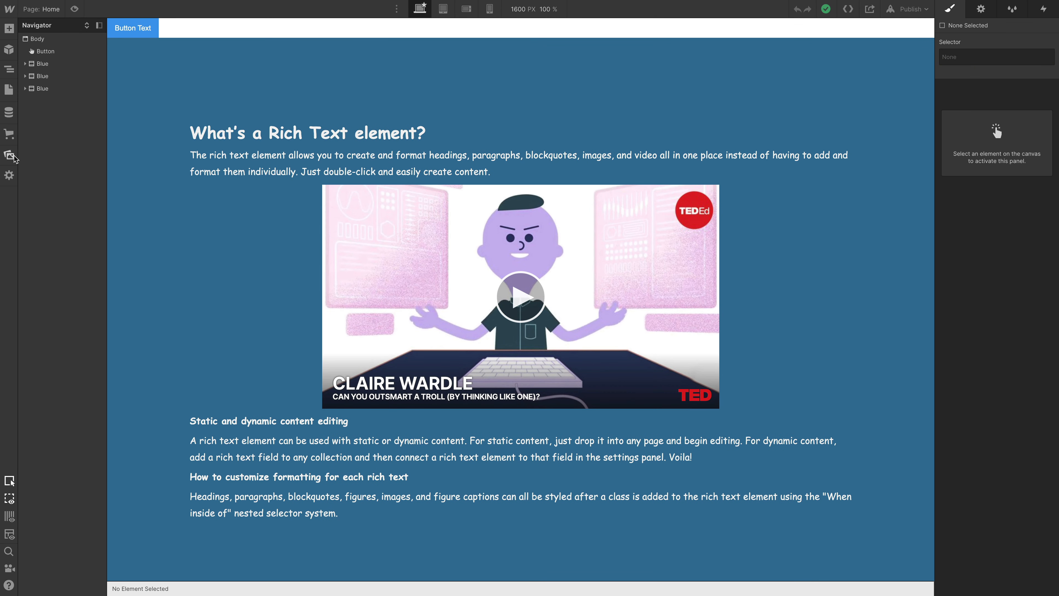
pyautogui.click(11, 156)
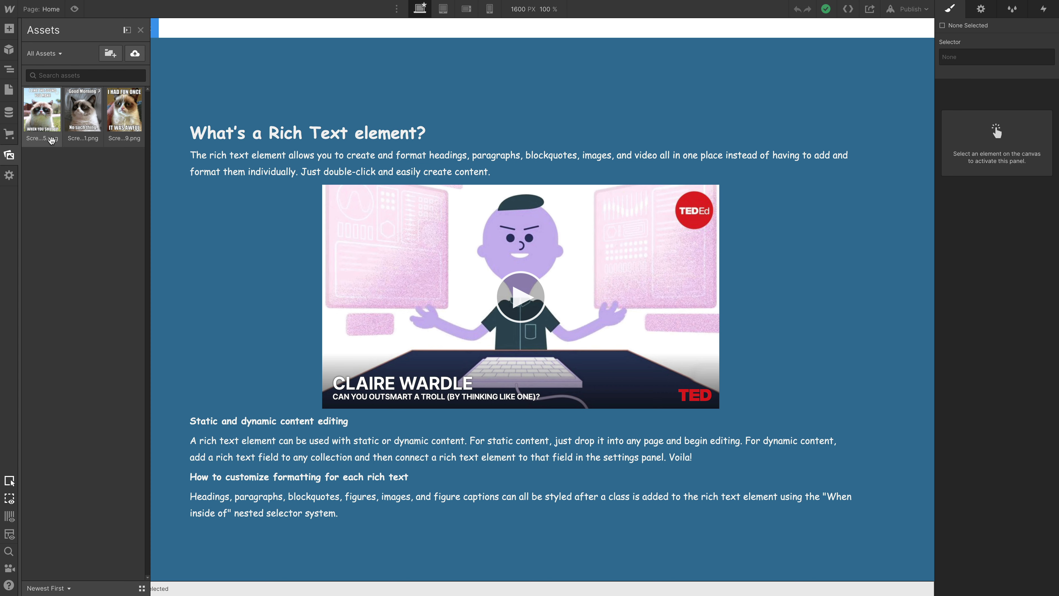
pyautogui.click(60, 94)
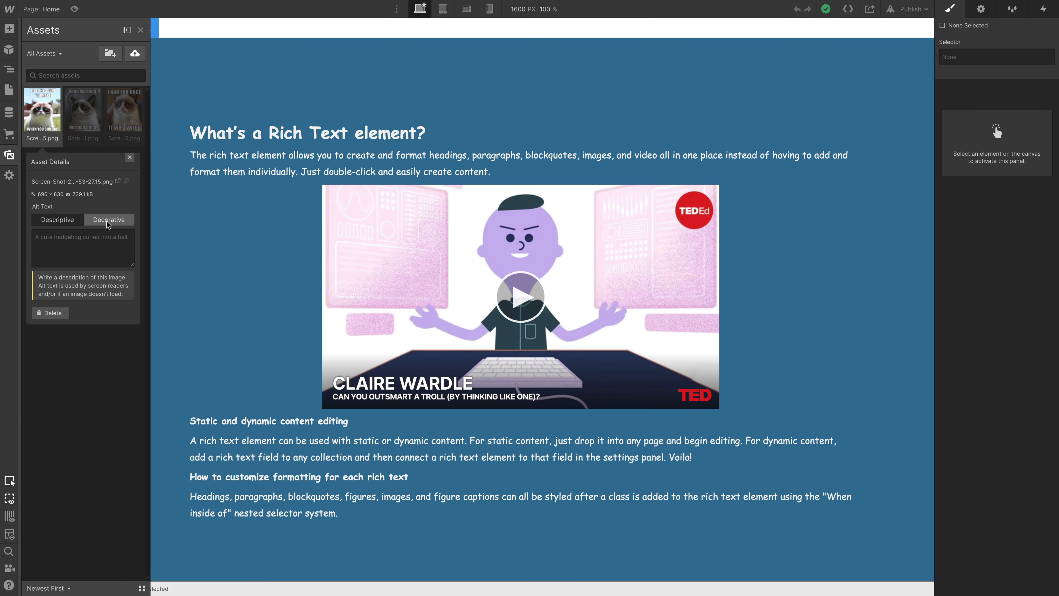
pyautogui.click(10, 155)
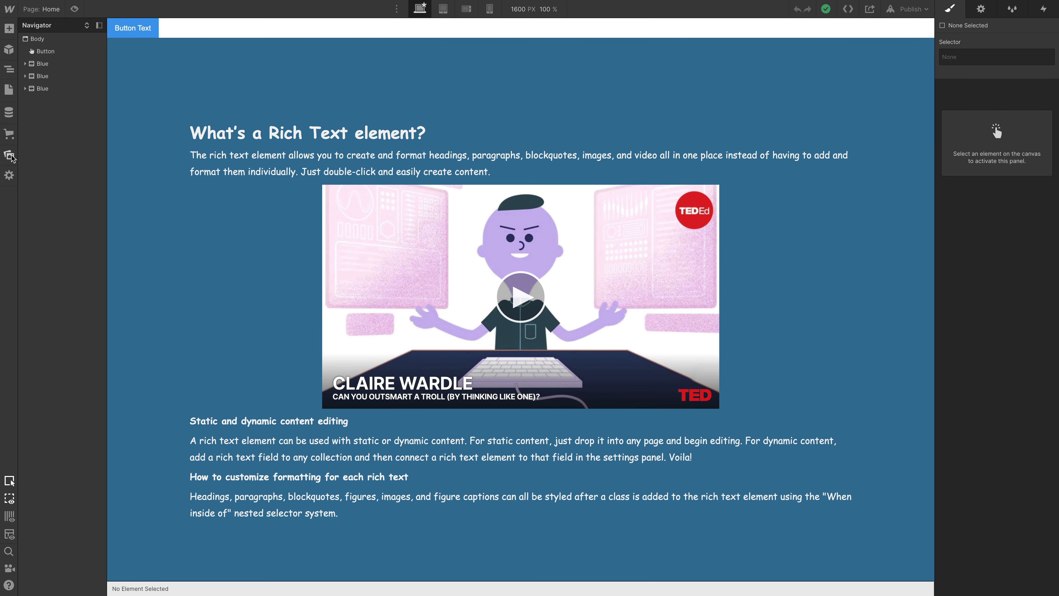
# Step: Reveal the hidden Responsive Image option for the third card's image, turn it off, and review the Load choices
pyautogui.click(42, 88)
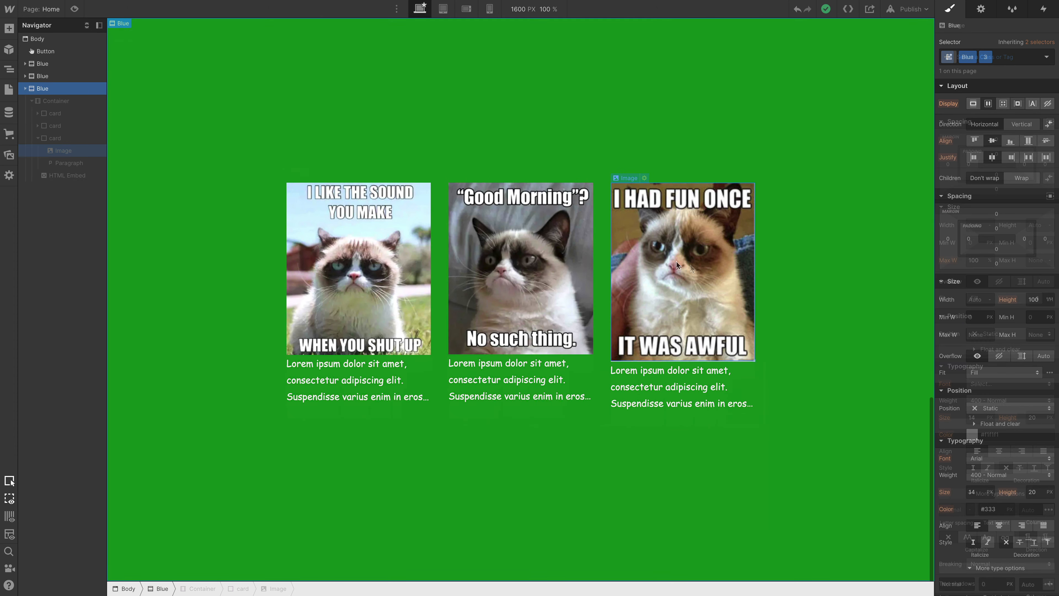
pyautogui.doubleClick(688, 268)
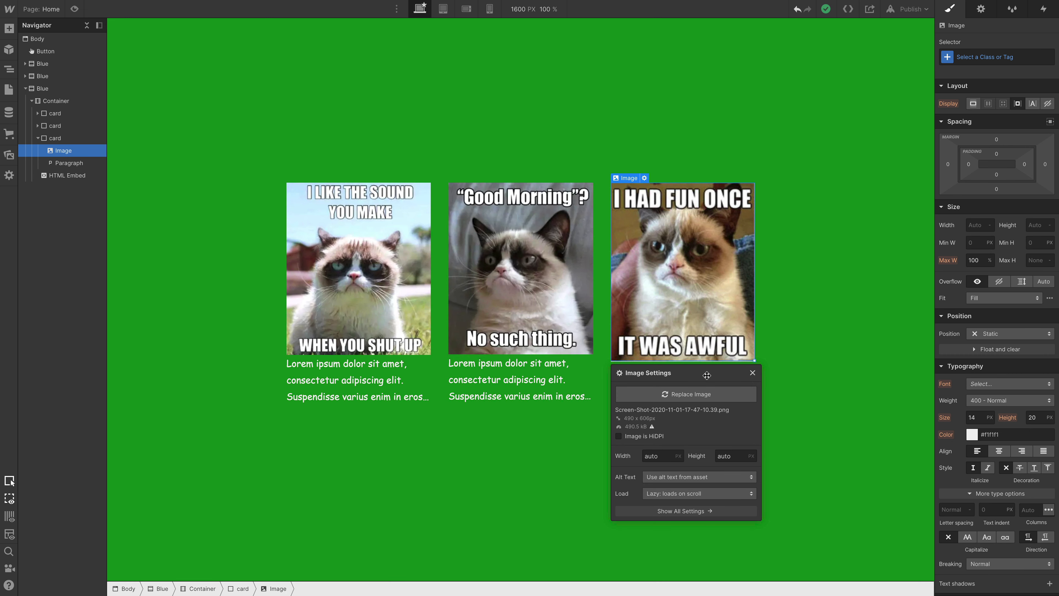
pyautogui.press('super+shift+o')
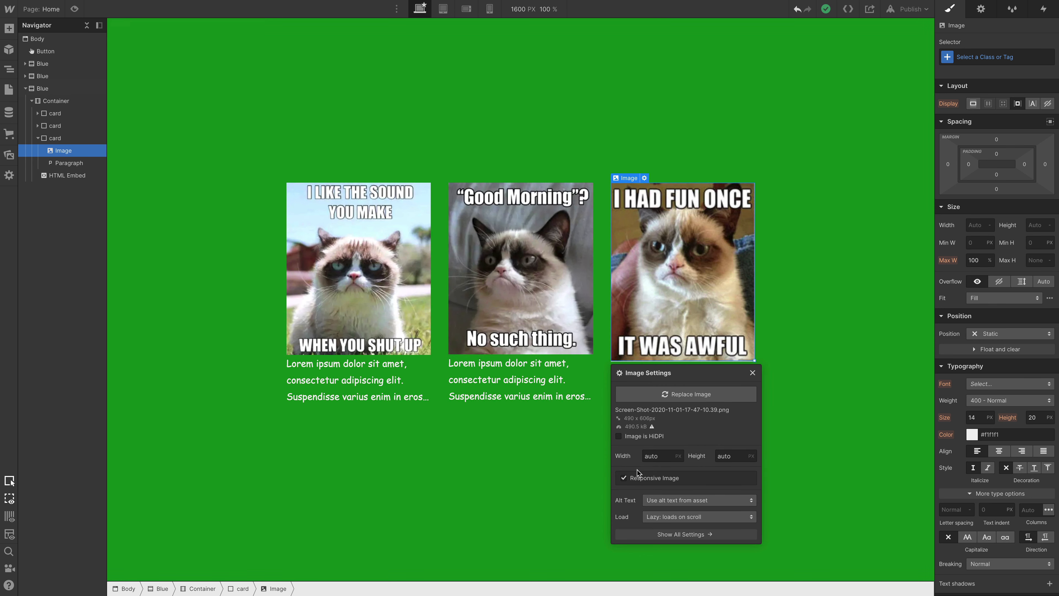
pyautogui.click(624, 479)
pyautogui.click(668, 519)
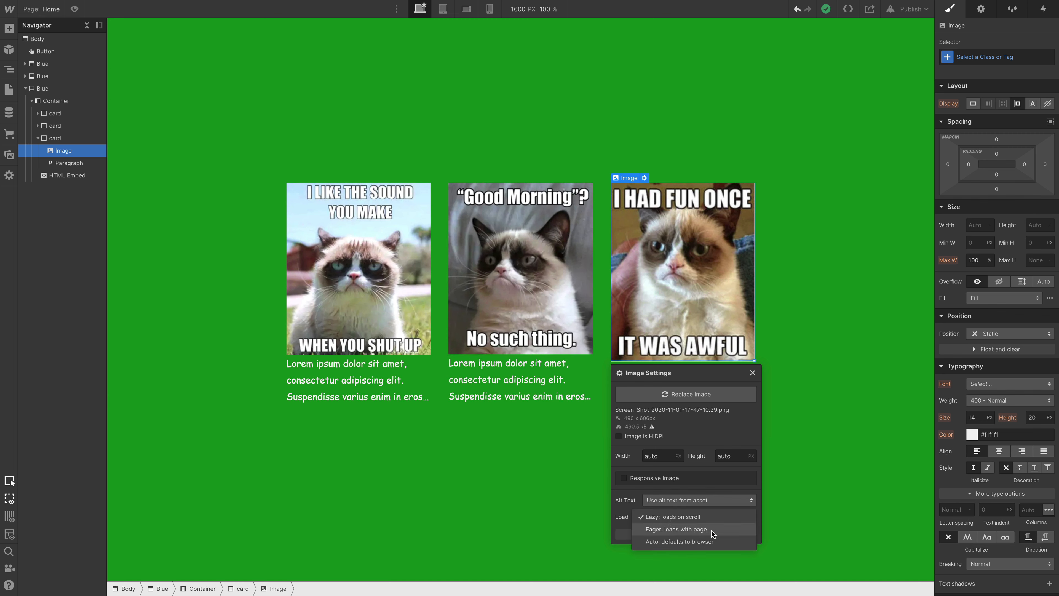
pyautogui.click(621, 518)
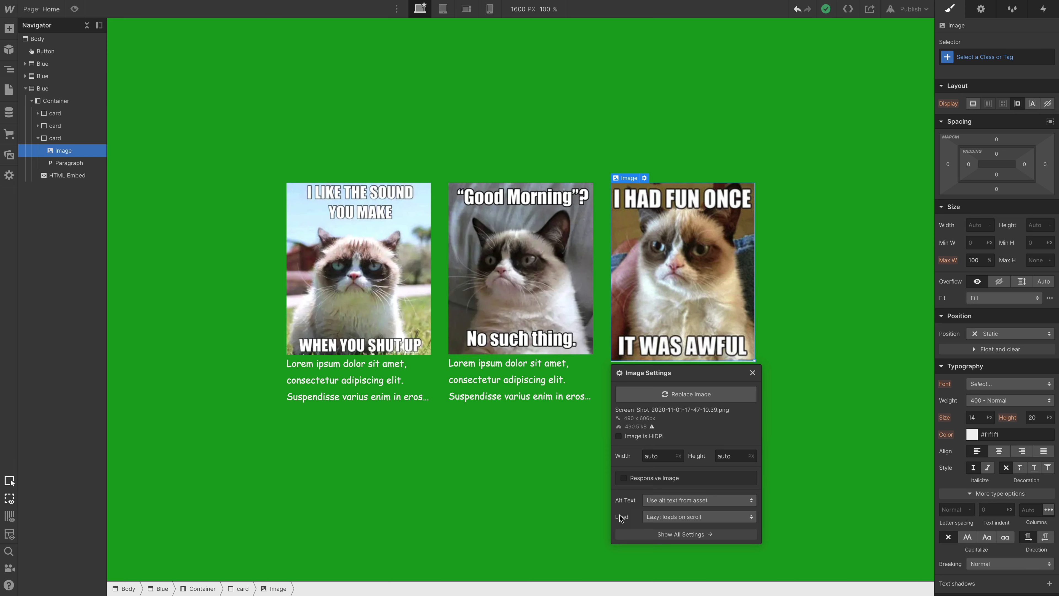
# Step: Set the top Button's link type to Page and review its Preload choices, including Prefetch
pyautogui.click(40, 51)
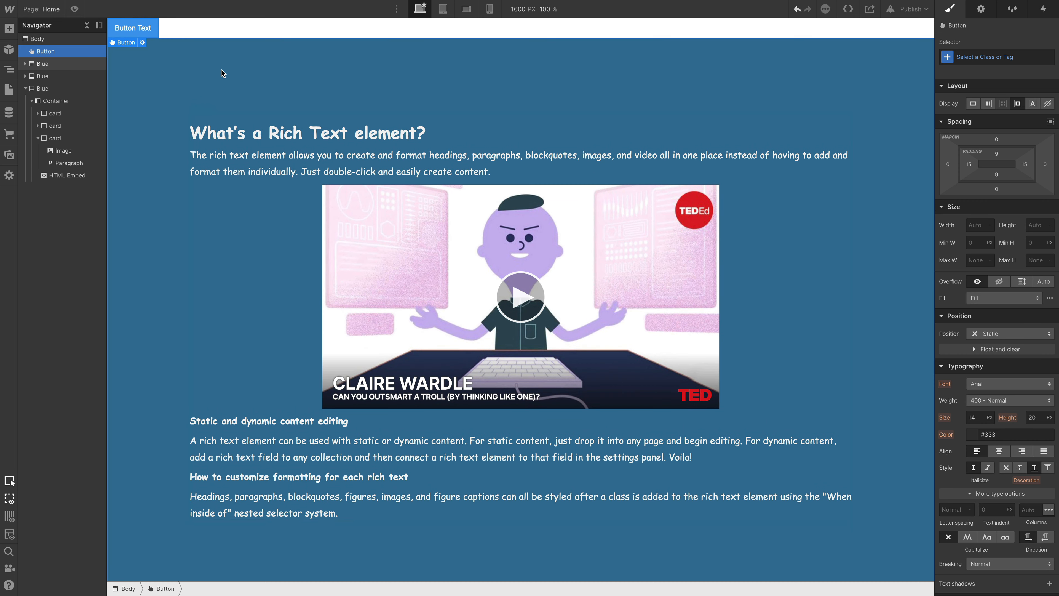
pyautogui.press('d')
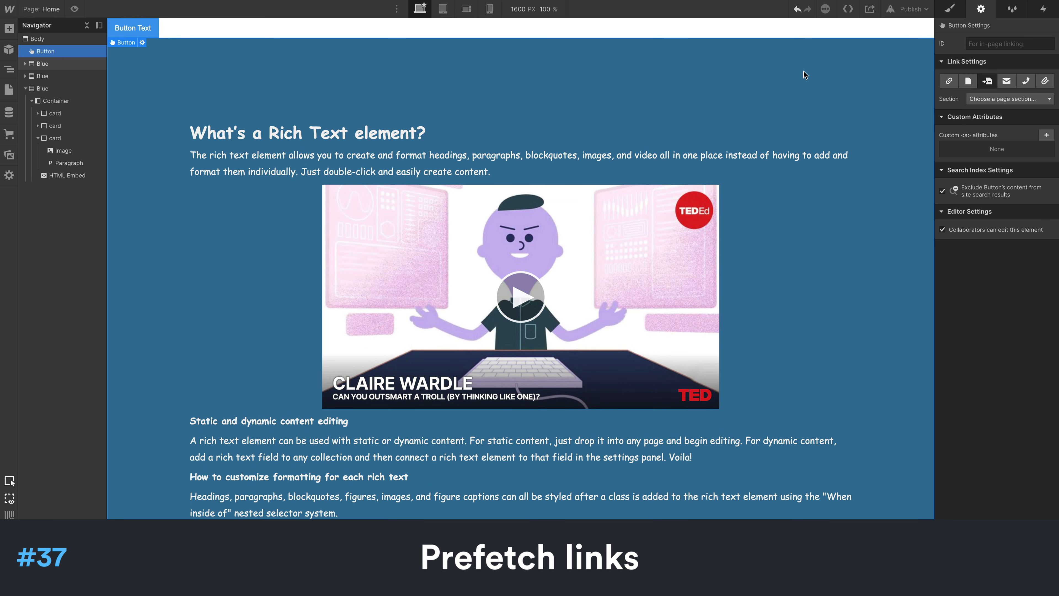
pyautogui.click(949, 81)
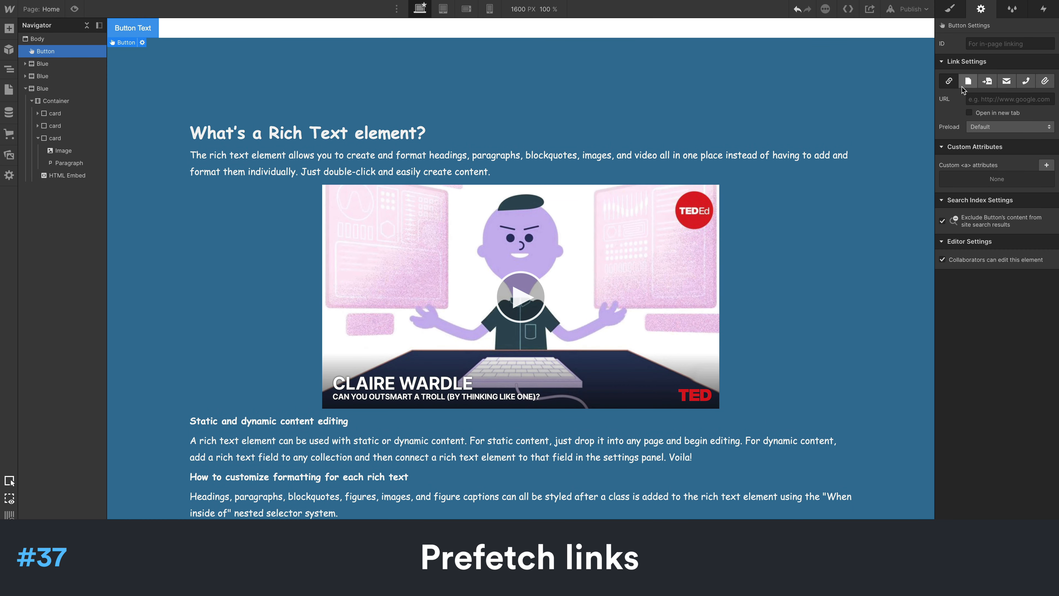
pyautogui.click(969, 83)
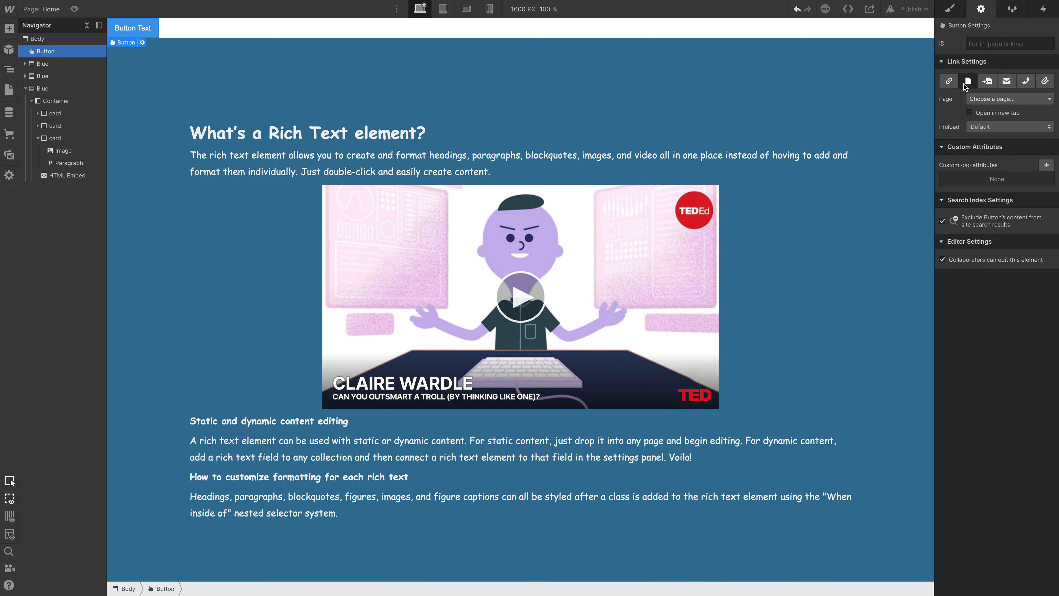
pyautogui.click(984, 129)
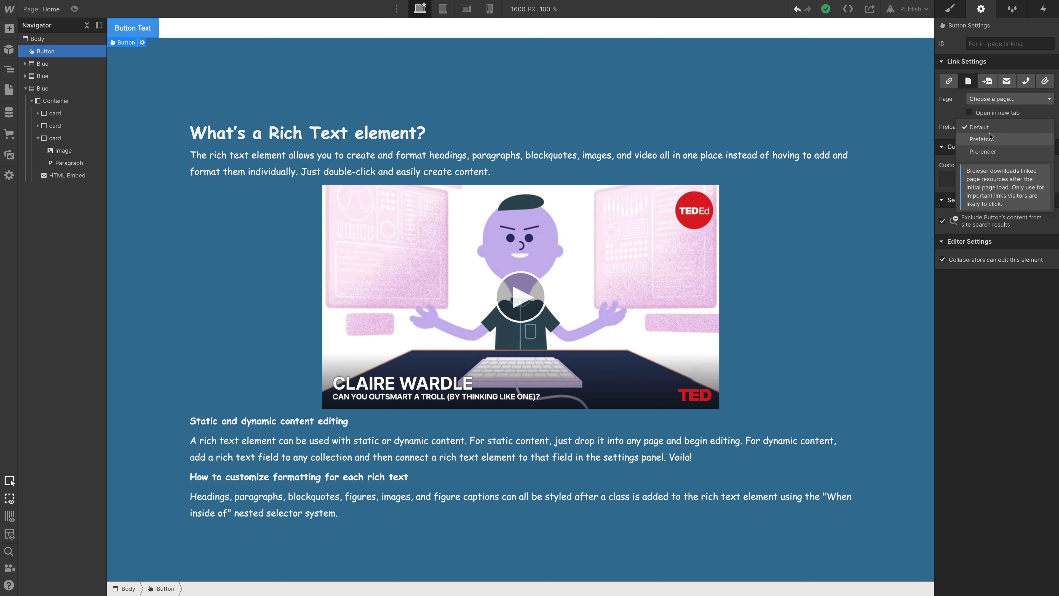
pyautogui.click(943, 124)
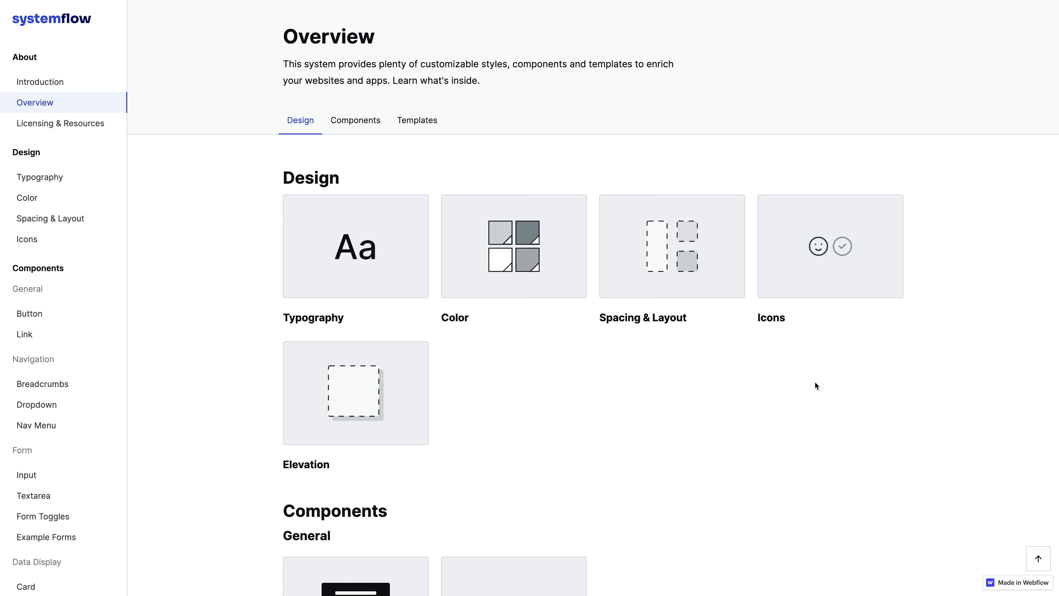
# Step: Switch to the Systemflow style guide, browse its component list, and look through the Navbar components page
pyautogui.scroll(-10, 52, 342)
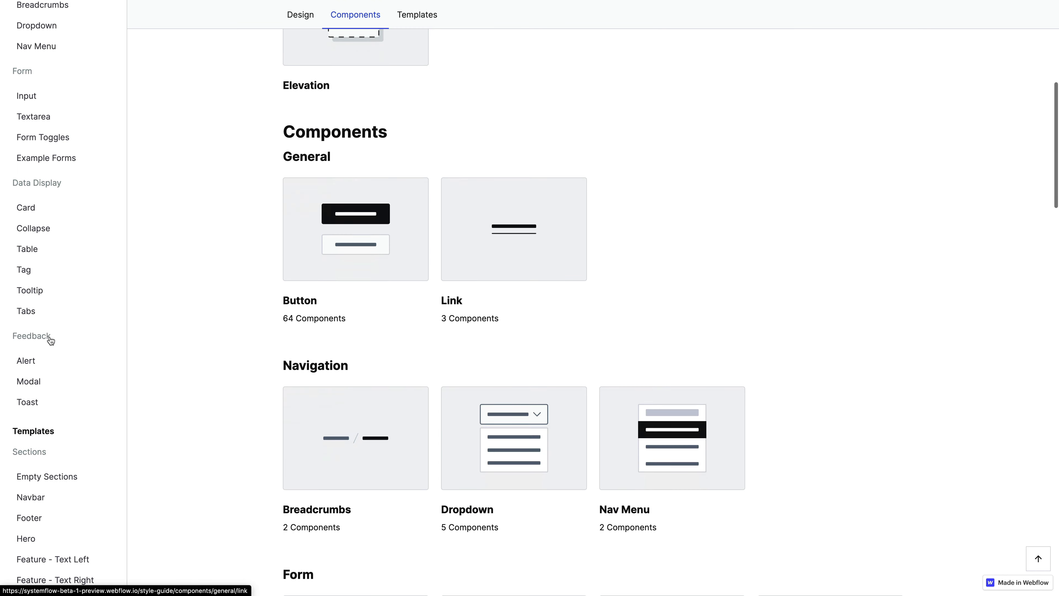
pyautogui.scroll(-5, 51, 340)
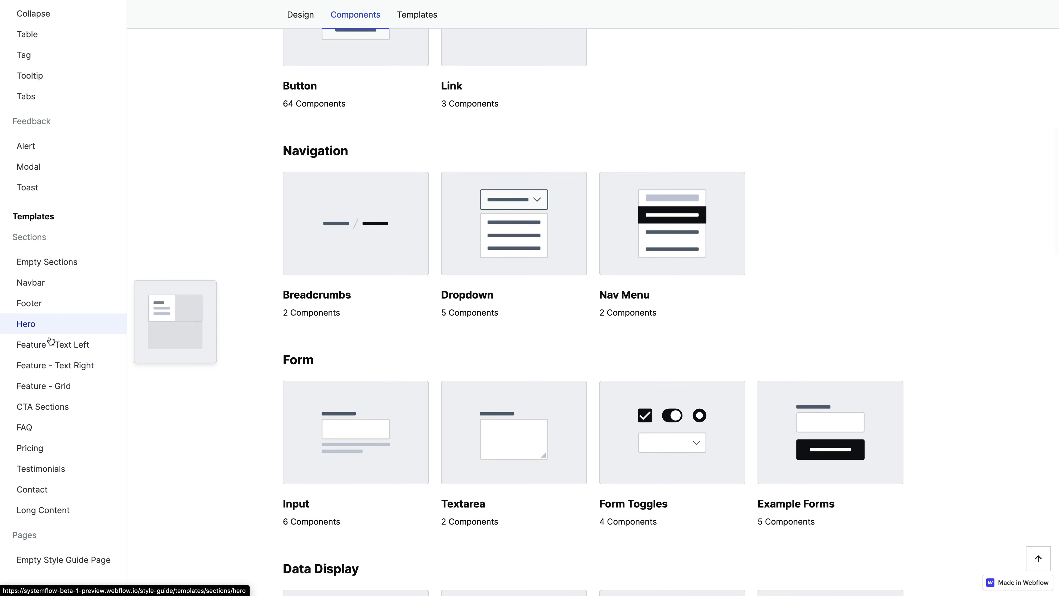
pyautogui.click(48, 257)
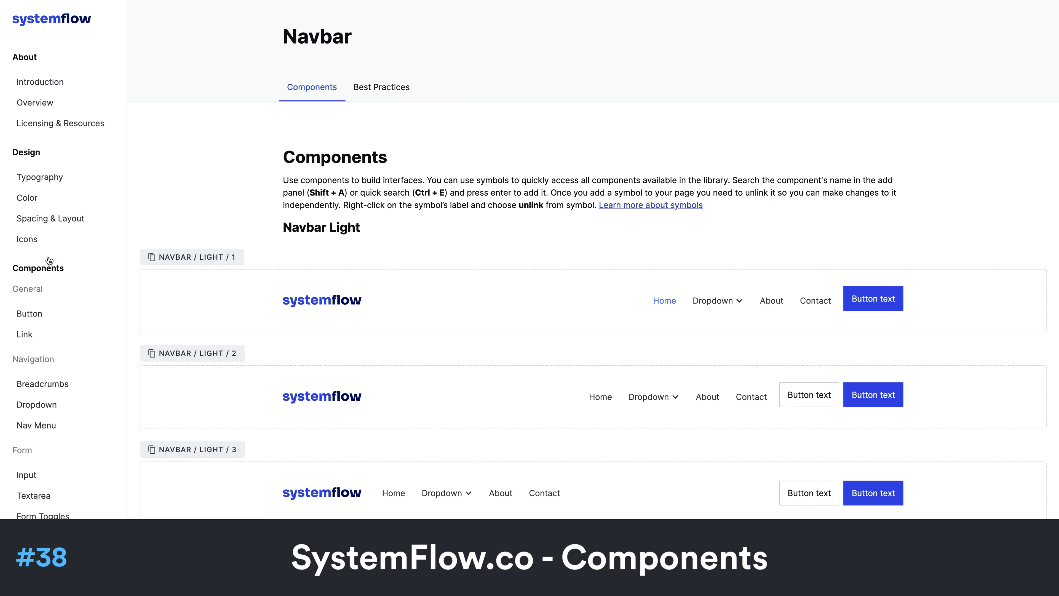
pyautogui.scroll(-12, 725, 180)
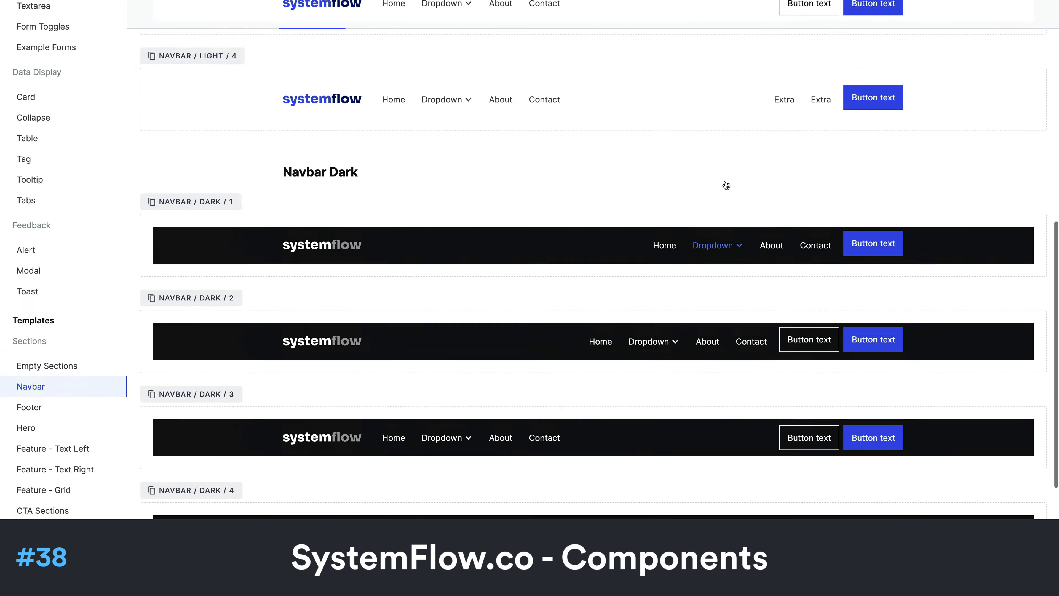
pyautogui.scroll(10, 725, 181)
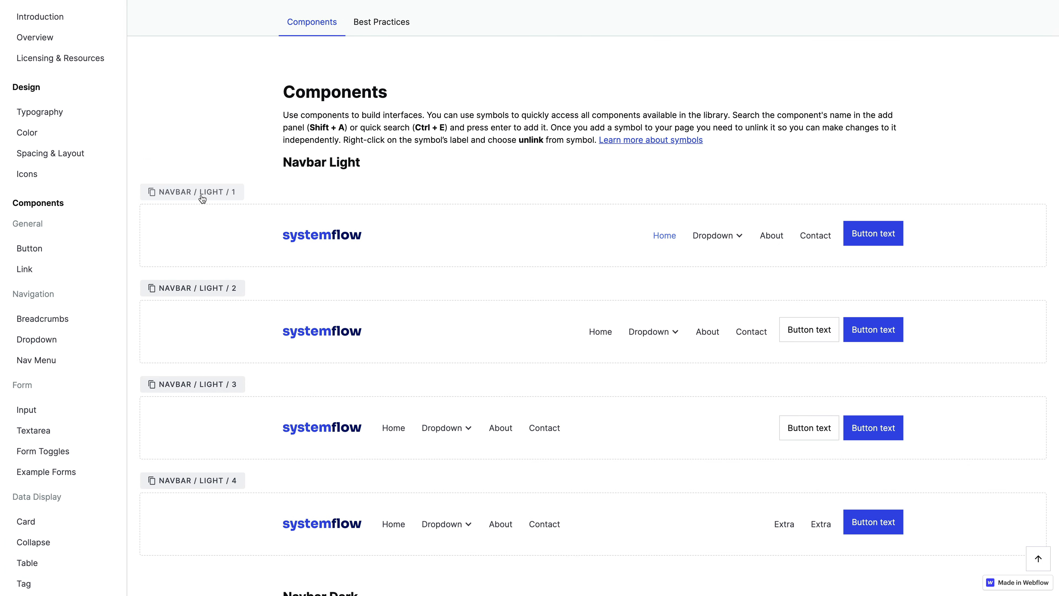
# Step: Copy the Navbar / Light / 1 component name and use it to quick-add that symbol to the empty page's Body in Webflow
pyautogui.click(204, 195)
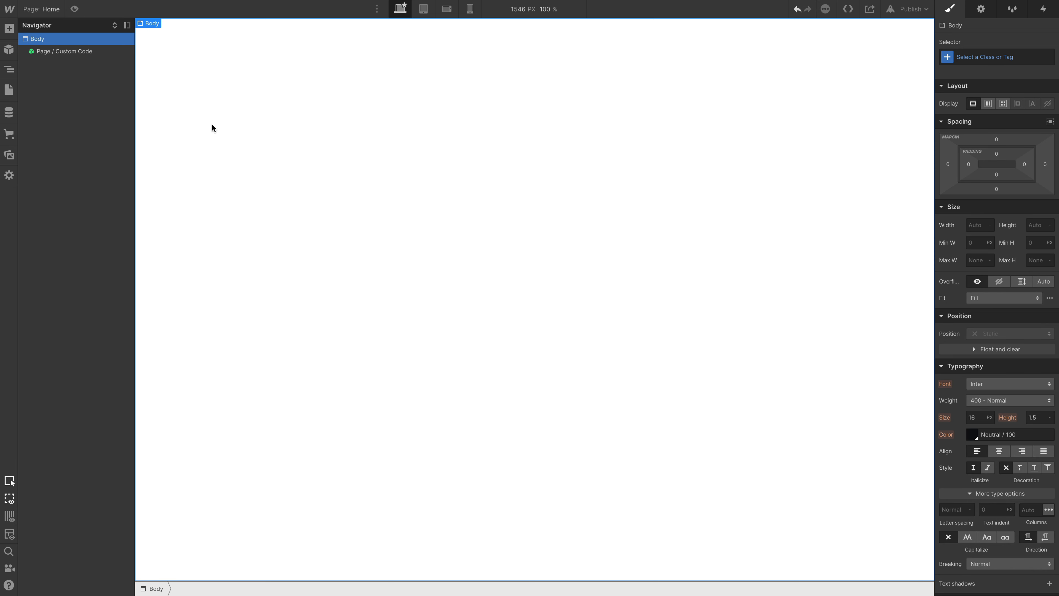
pyautogui.press('super+e')
pyautogui.press('super+v')
pyautogui.press('Return')
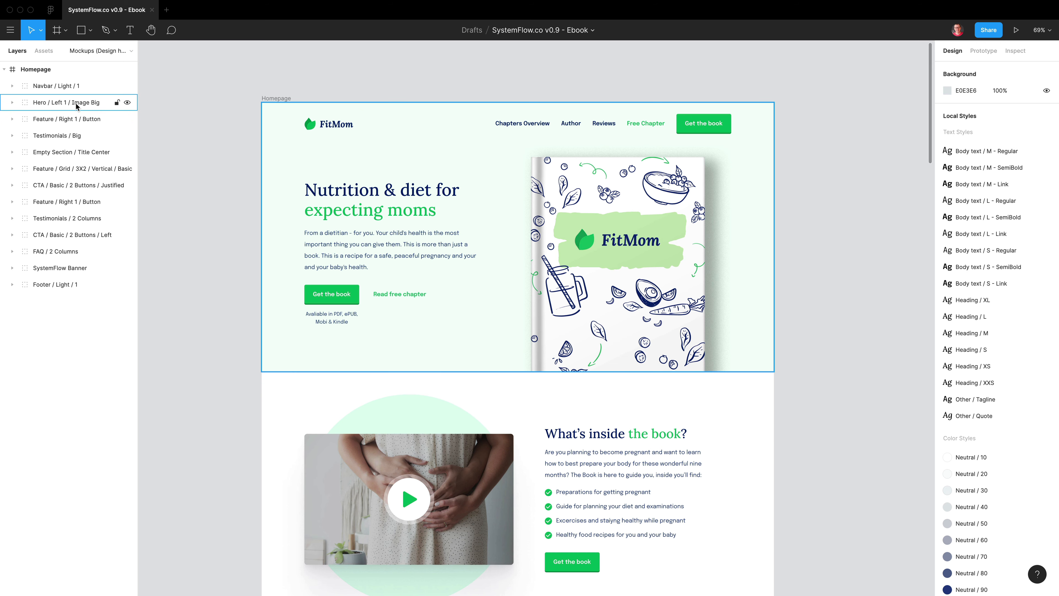
# Step: Switch to the Figma Ebook mockup and select the Hero / Left 1 / Image Big group on the Homepage frame
pyautogui.click(63, 105)
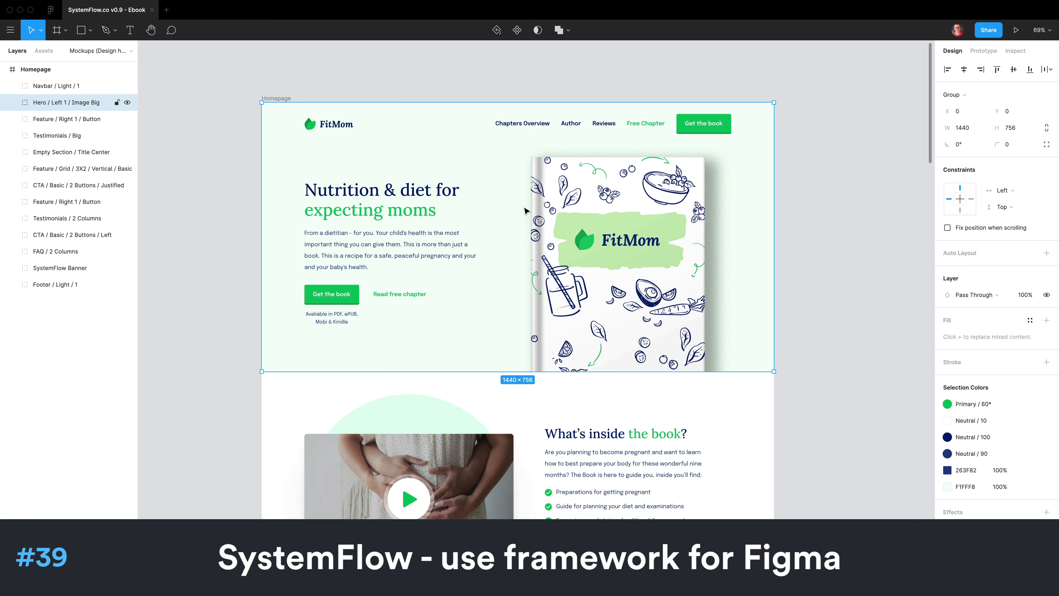
# Step: Copy the Hero / Left 1 / Image Big layer name from Figma and use it to quick-add that symbol to the Webflow page's Body
pyautogui.doubleClick(79, 104)
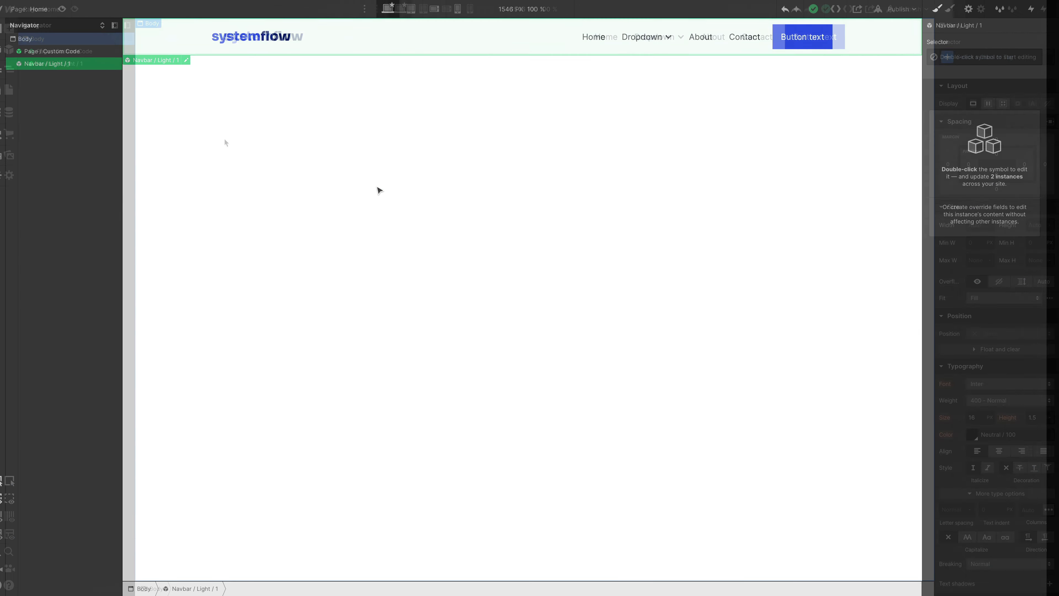
pyautogui.press('super+e')
pyautogui.press('super+v')
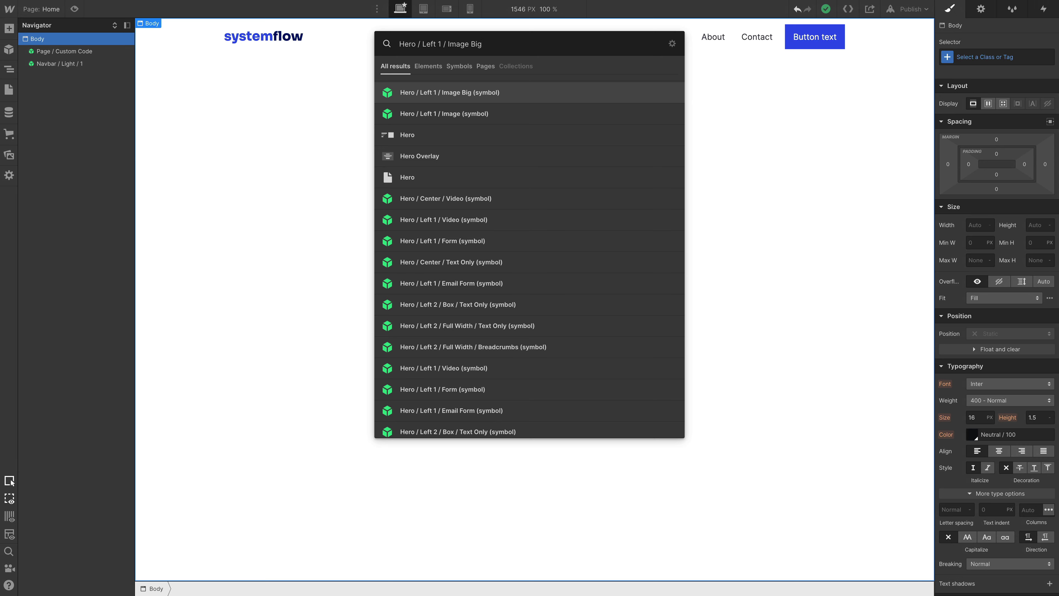
pyautogui.press('Return')
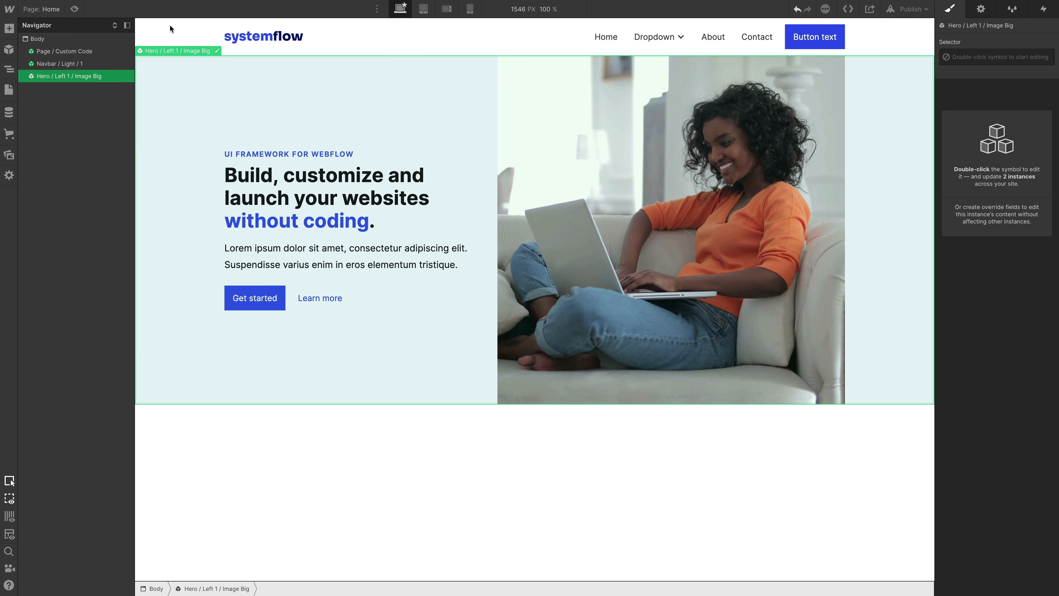
# Step: Open the Customize page and change the blue color block's Primary / 60 swatch to pink #eb2f8d, saving the swatch
pyautogui.click(42, 11)
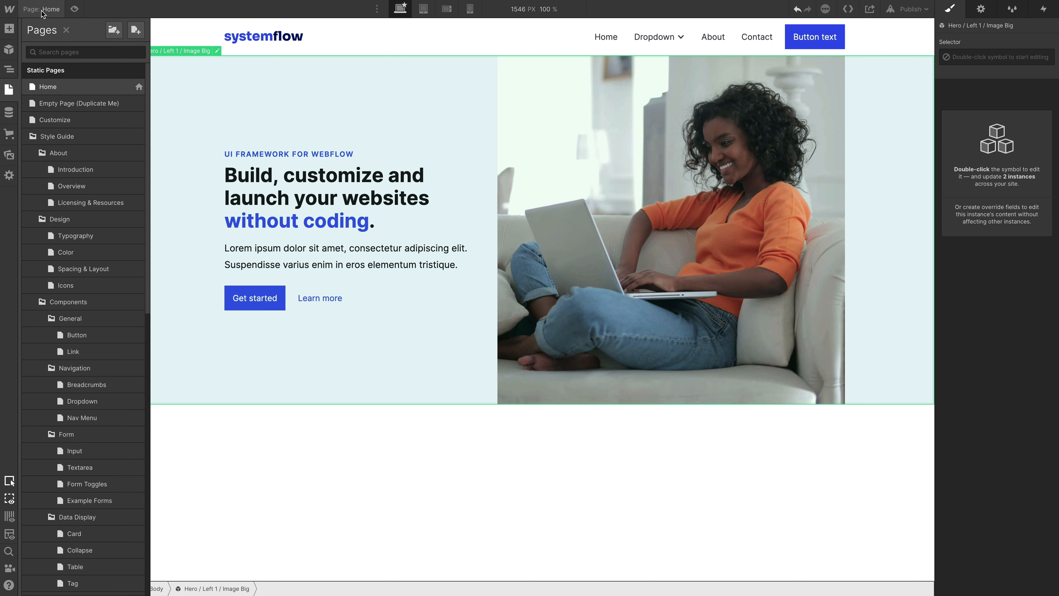
pyautogui.click(84, 120)
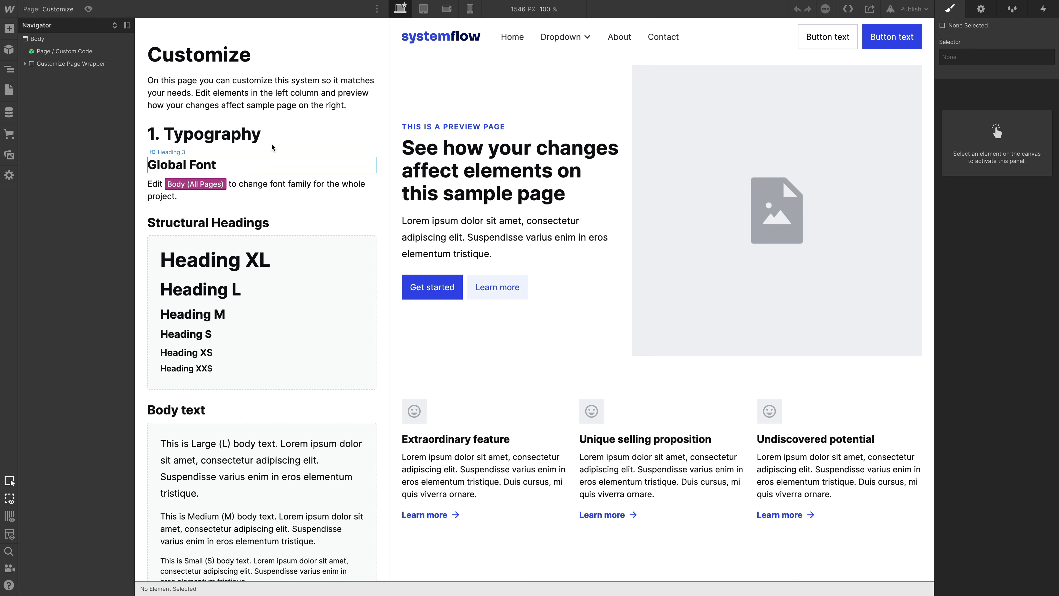
pyautogui.scroll(-6, 273, 347)
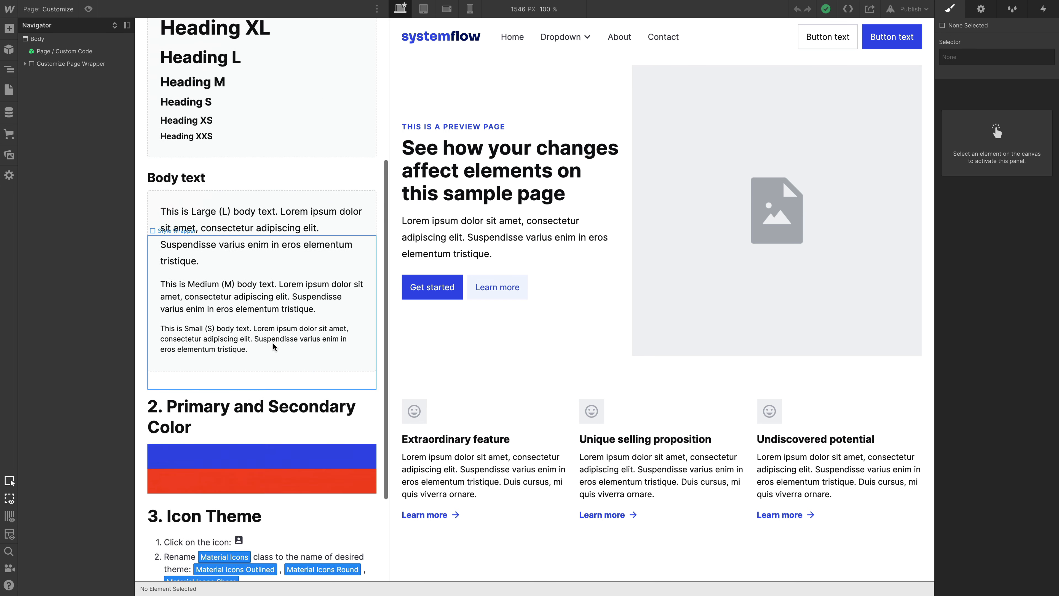
pyautogui.click(286, 421)
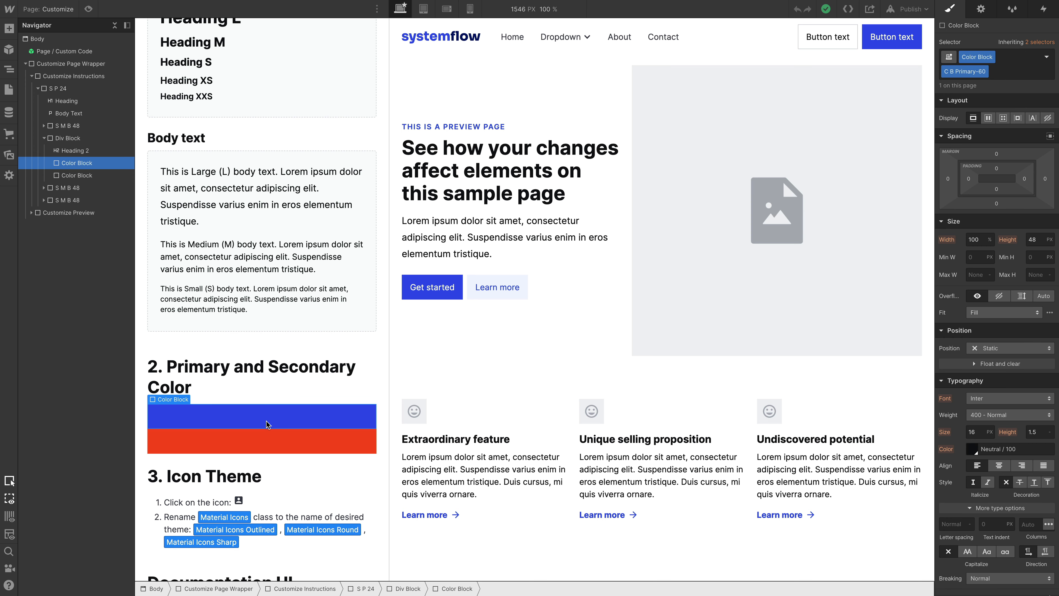
pyautogui.scroll(-6, 975, 417)
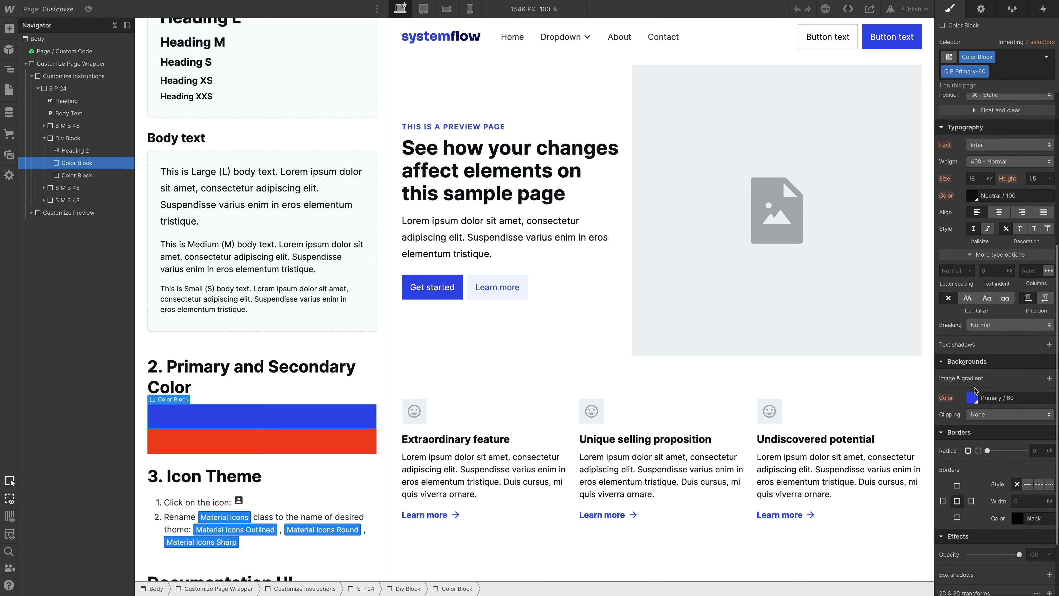
pyautogui.click(974, 398)
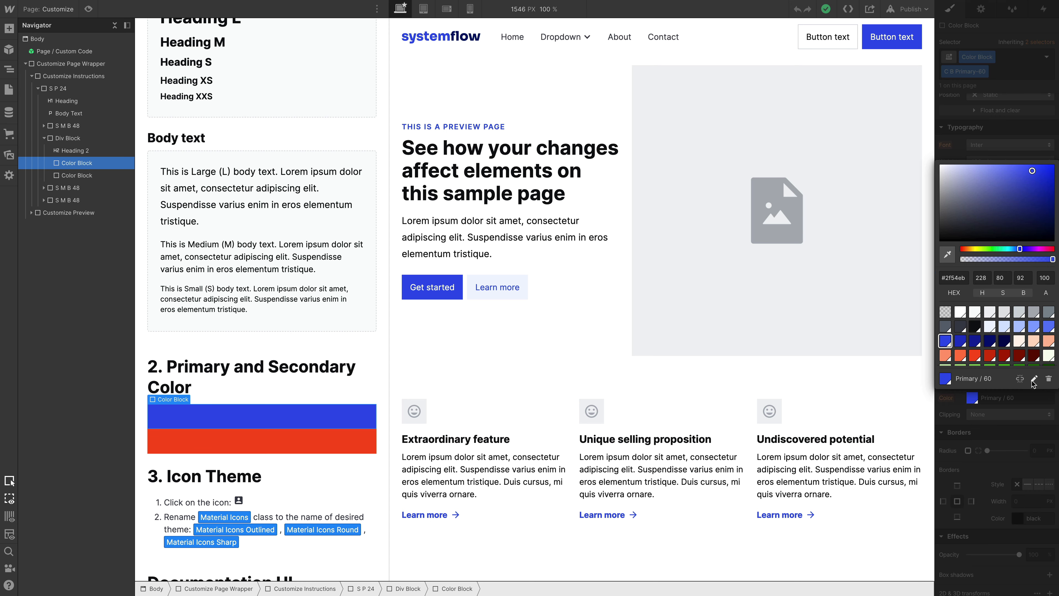
pyautogui.click(1033, 380)
pyautogui.click(1045, 216)
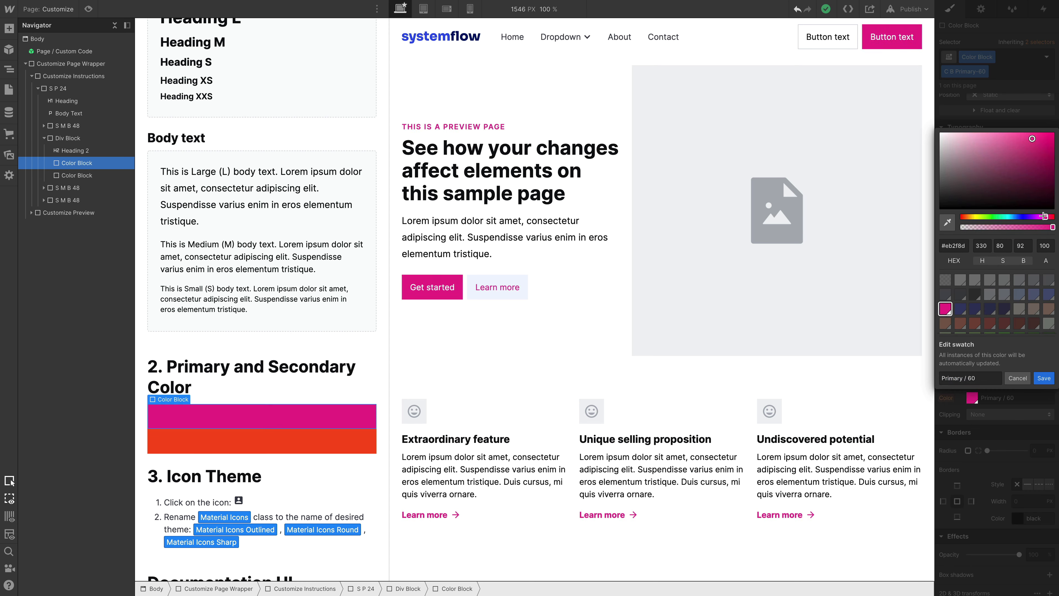
pyautogui.click(1044, 377)
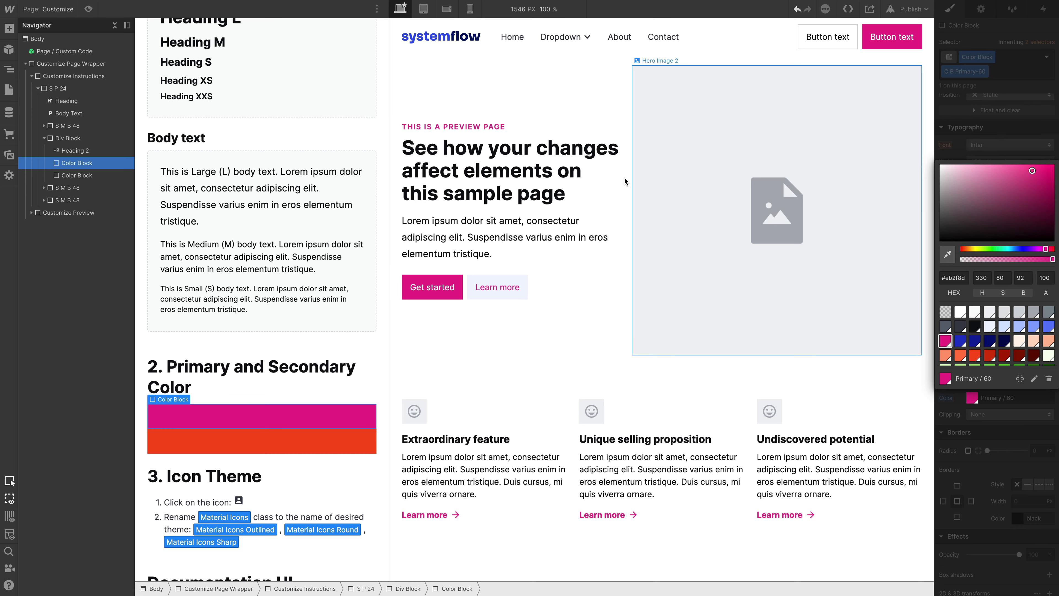
# Step: Look through the sample preview beside the customization settings, down to the Pricing section, to check the primary color across its elements
pyautogui.click(594, 169)
pyautogui.scroll(-8, 622, 187)
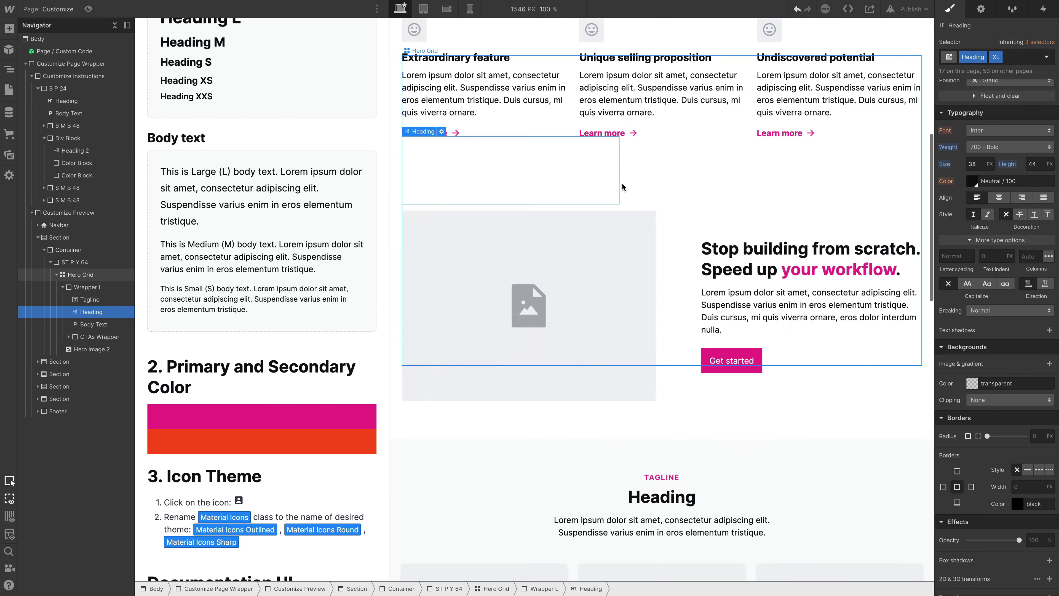
pyautogui.scroll(-10, 621, 183)
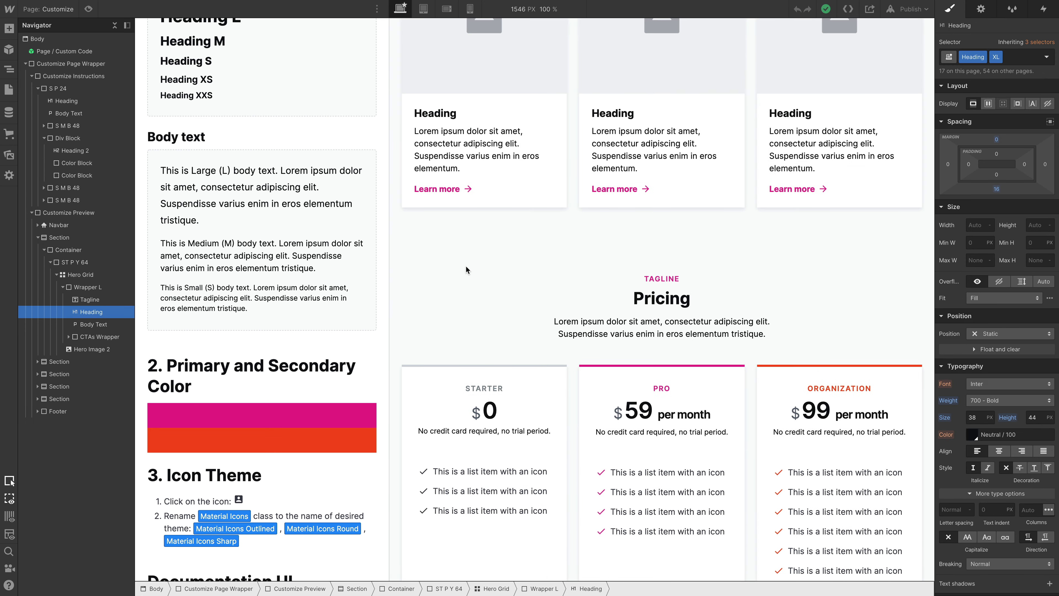
# Step: Open the Spacing & Layout style guide page and review the padding class examples for each breakpoint
pyautogui.click(57, 12)
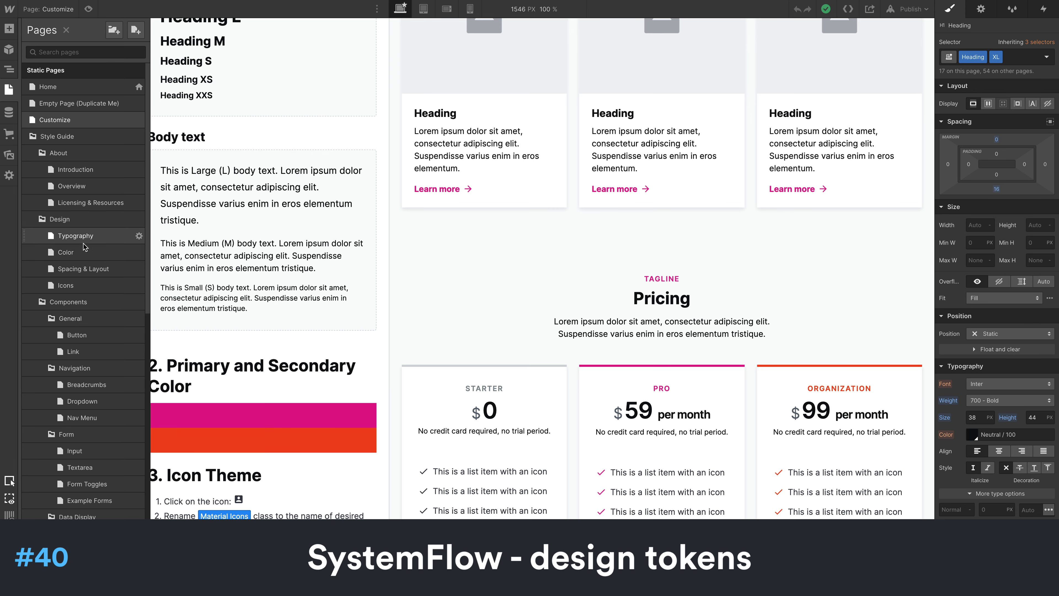
pyautogui.click(83, 268)
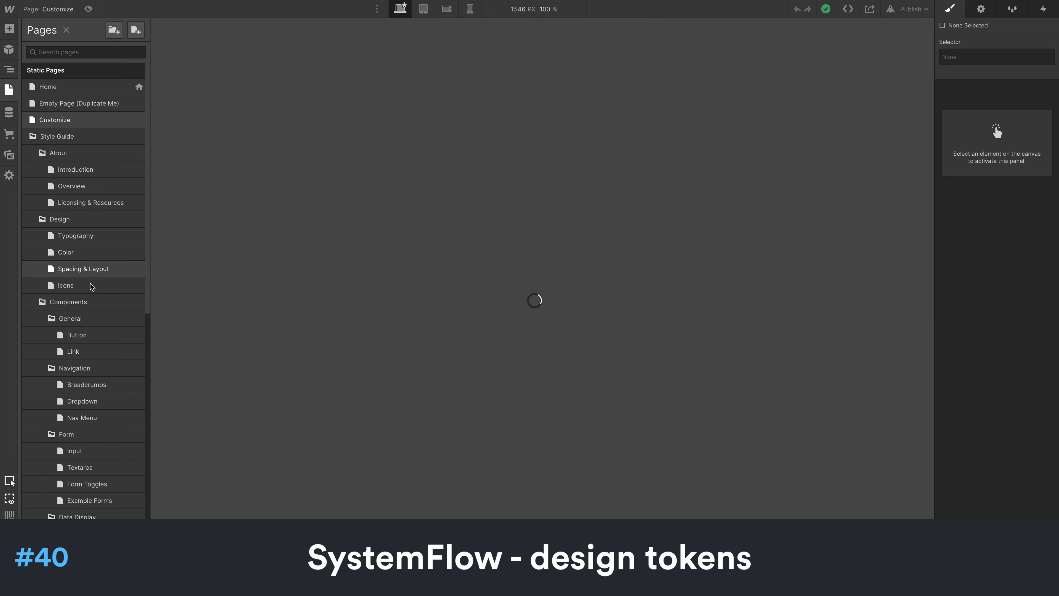
pyautogui.scroll(-10, 551, 262)
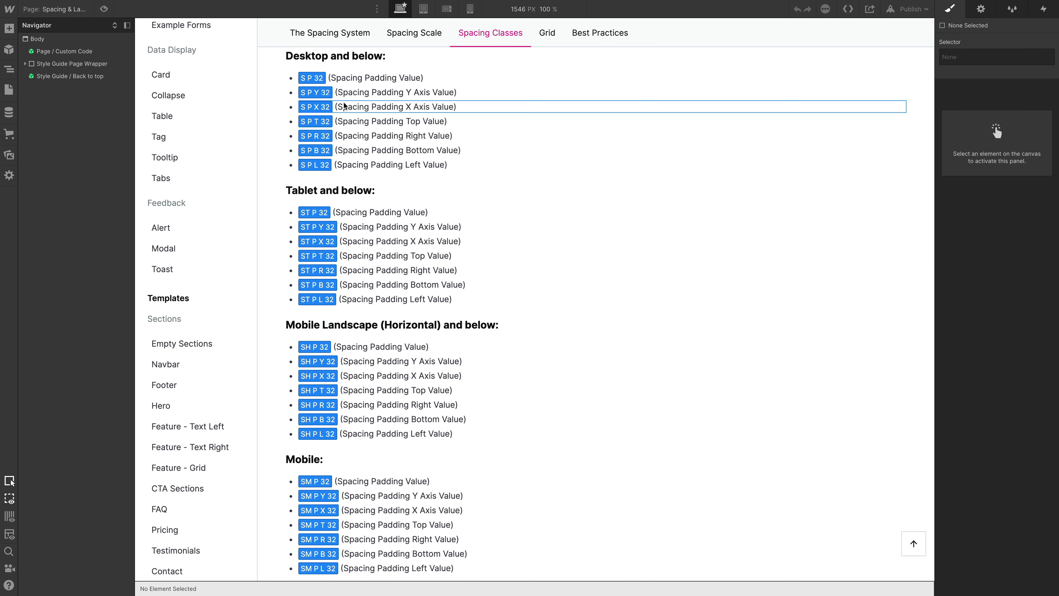
pyautogui.scroll(-1, 555, 380)
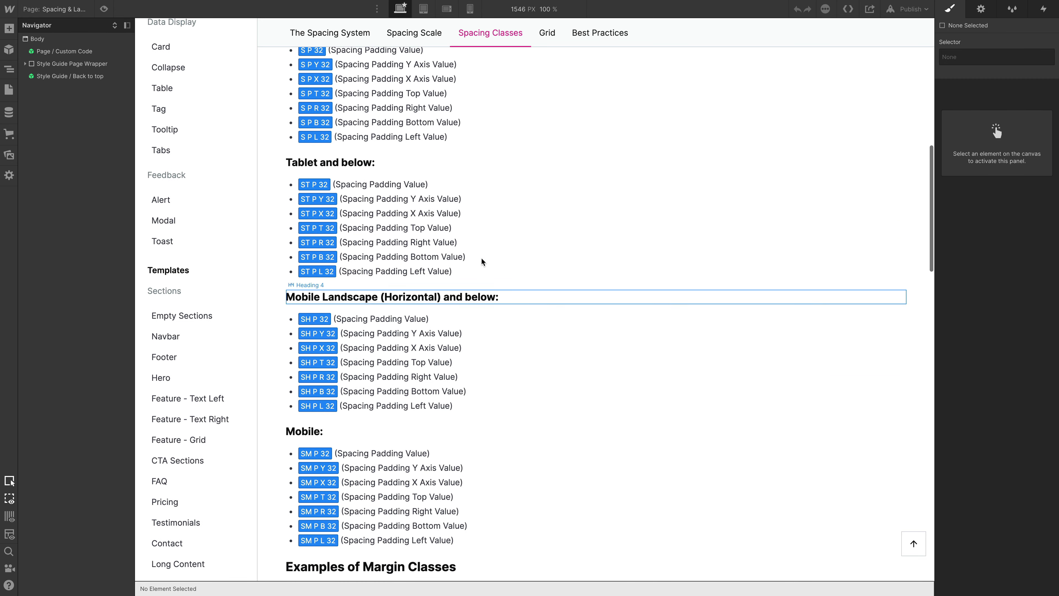
pyautogui.scroll(8, 494, 208)
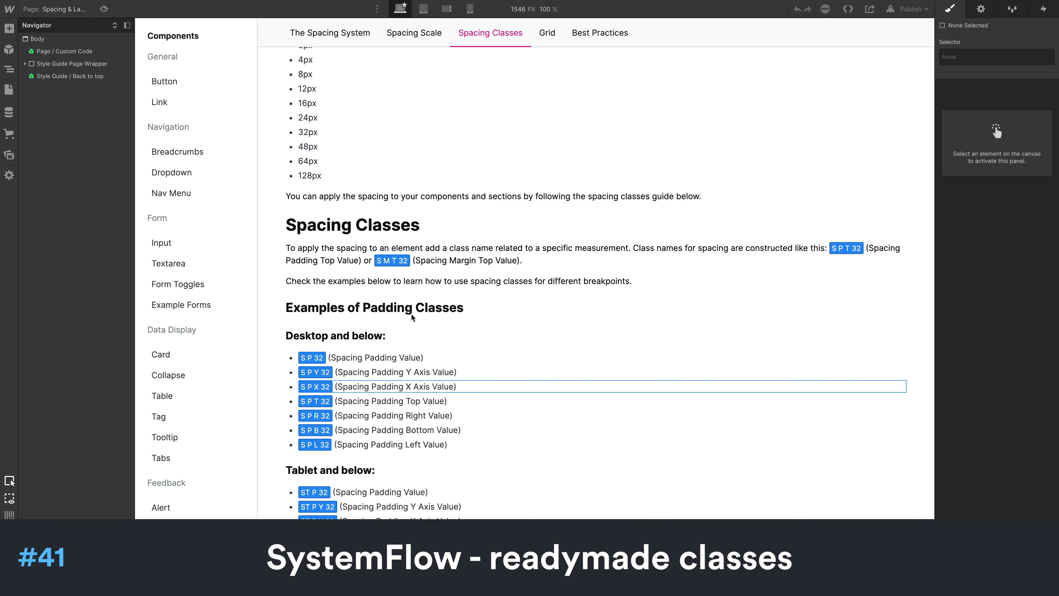
# Step: Open the Home page and wrap "consectetur adipiscing" in the hero's body text with a span
pyautogui.click(58, 10)
pyautogui.click(58, 12)
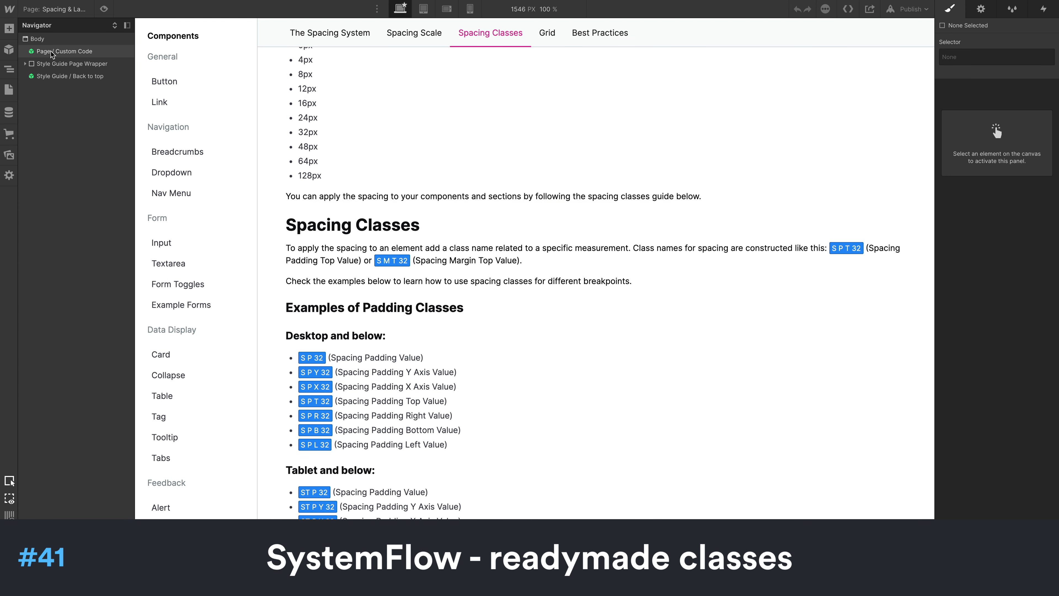
pyautogui.click(57, 11)
pyautogui.click(56, 87)
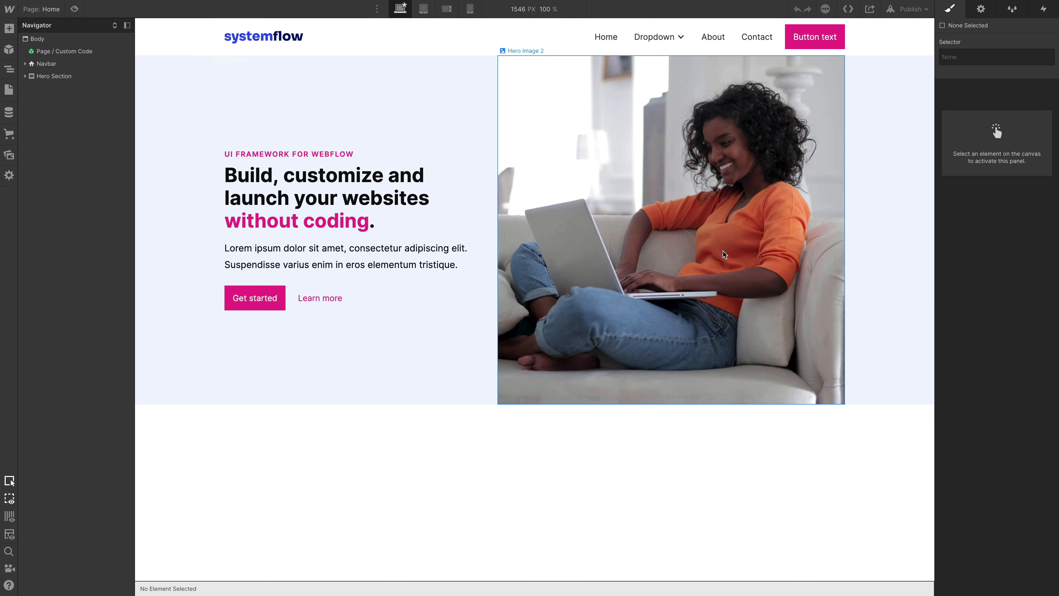
pyautogui.click(335, 265)
pyautogui.doubleClick(365, 252)
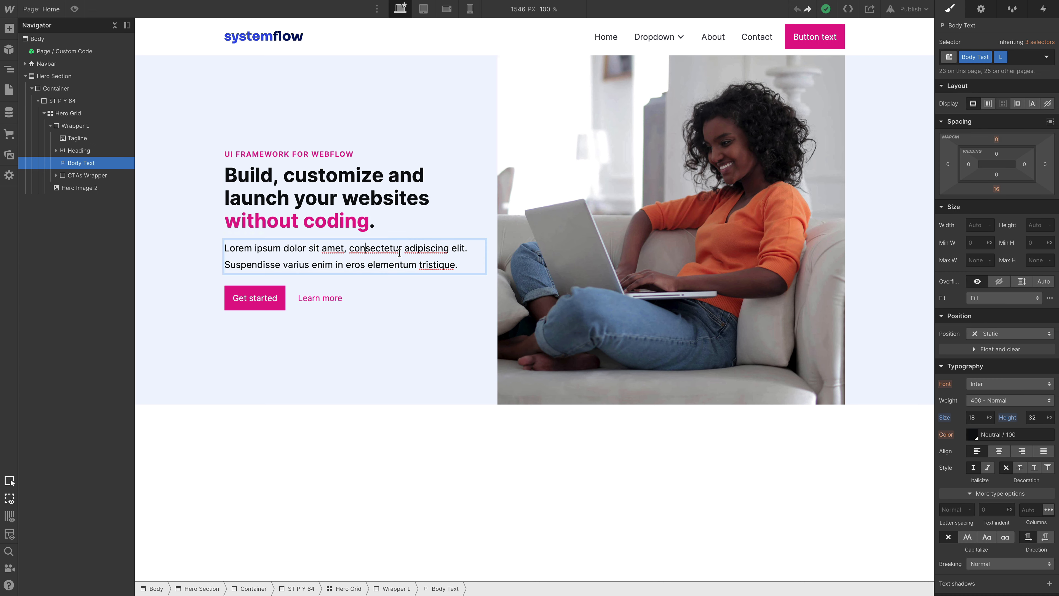
pyautogui.moveTo(349, 249); pyautogui.dragTo(450, 250)
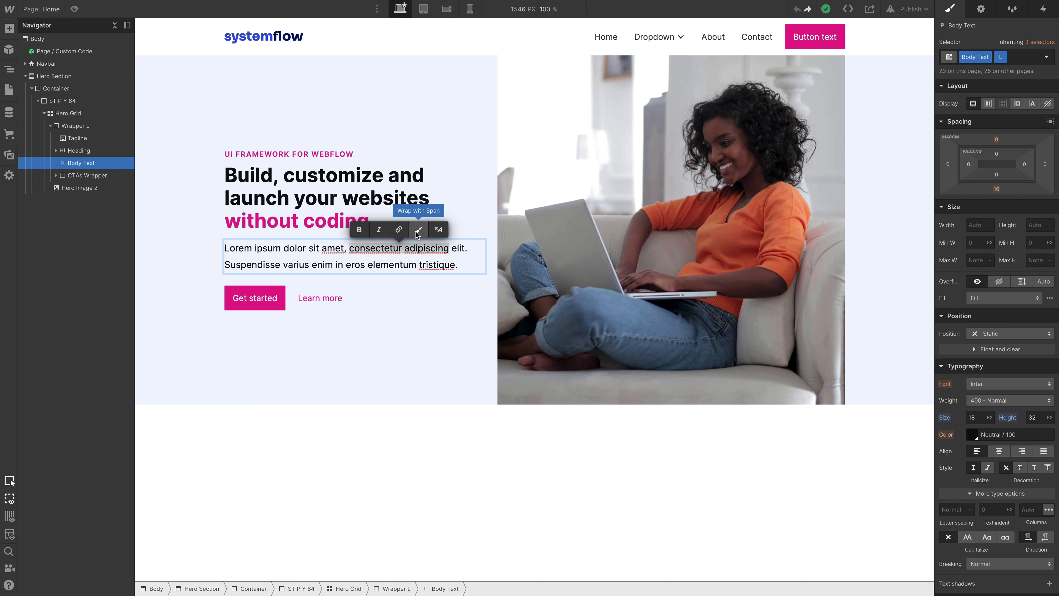
pyautogui.click(418, 236)
# Step: Apply the existing C T Primary-60 class to the text span in the hero's body text
pyautogui.hotkey('ctrl', 'Return')
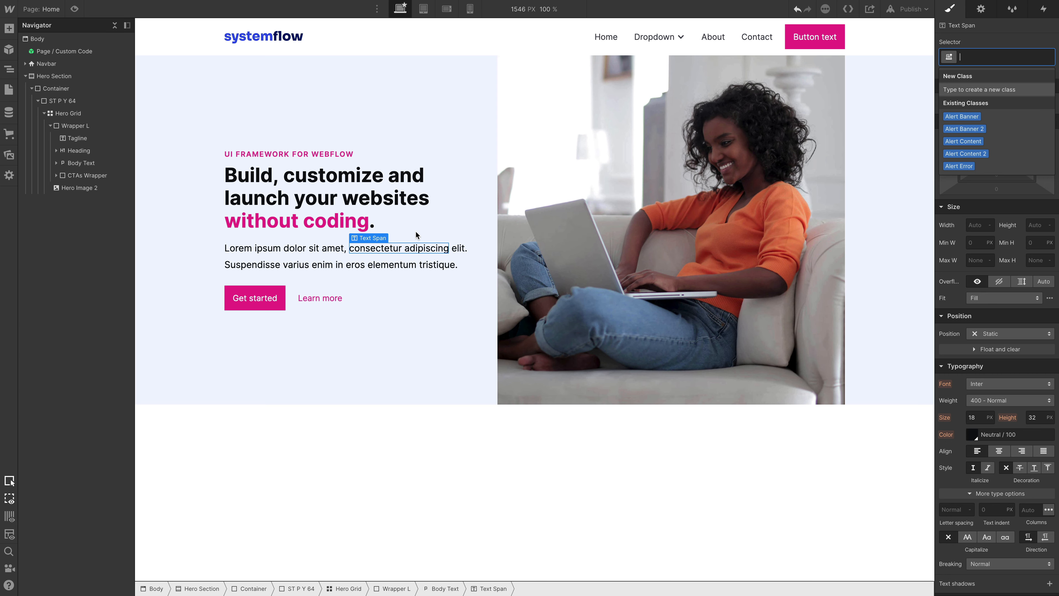
pyautogui.write('C T p')
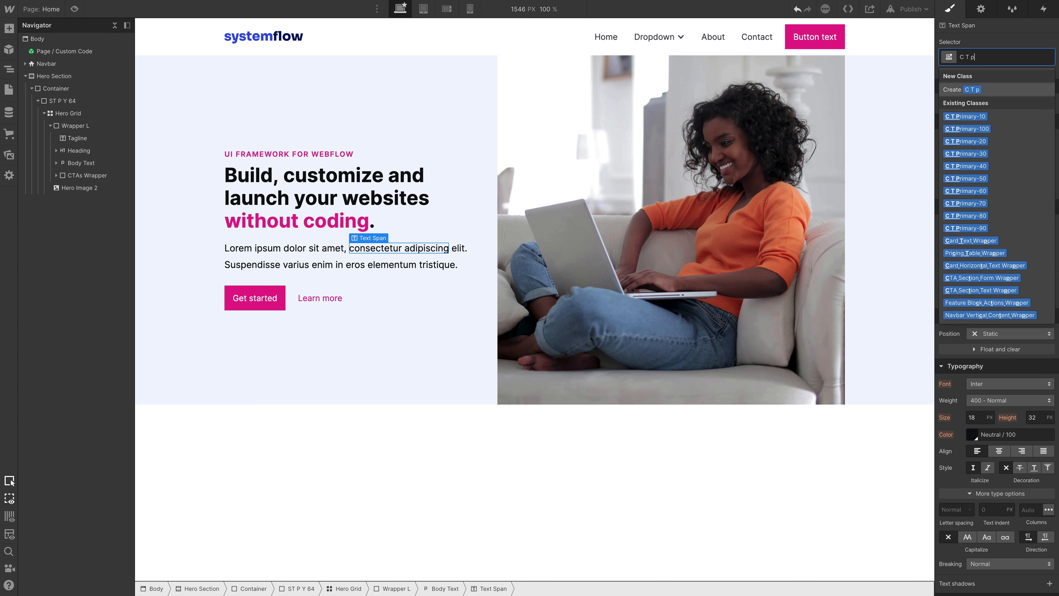
pyautogui.write('rima')
pyautogui.press('Down')
pyautogui.press('Down')
pyautogui.press('Down')
pyautogui.press('Down')
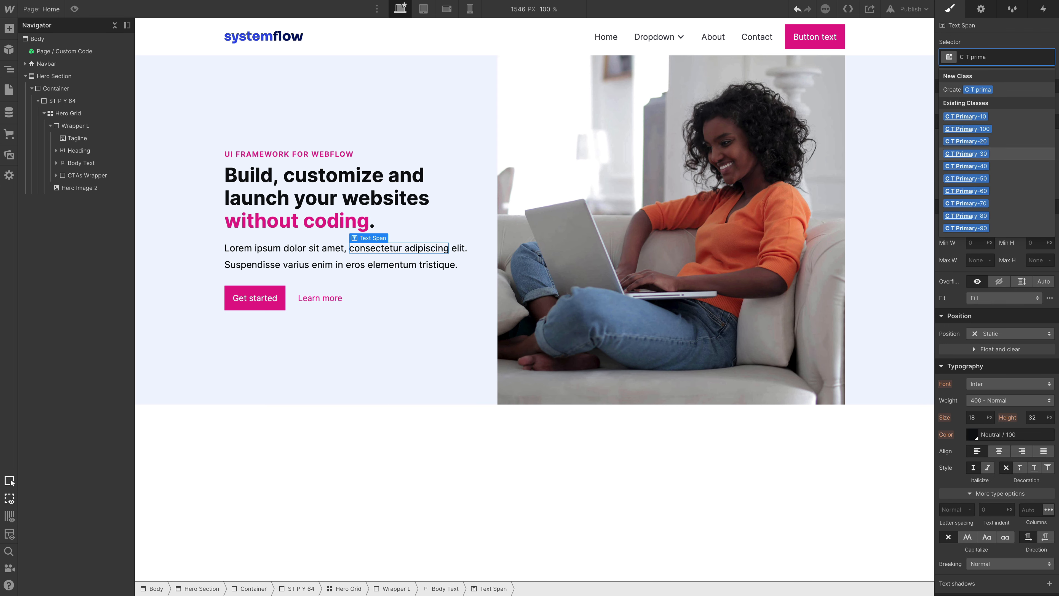
pyautogui.press('Down')
pyautogui.press('Down')
pyautogui.press('Down')
pyautogui.press('Return')
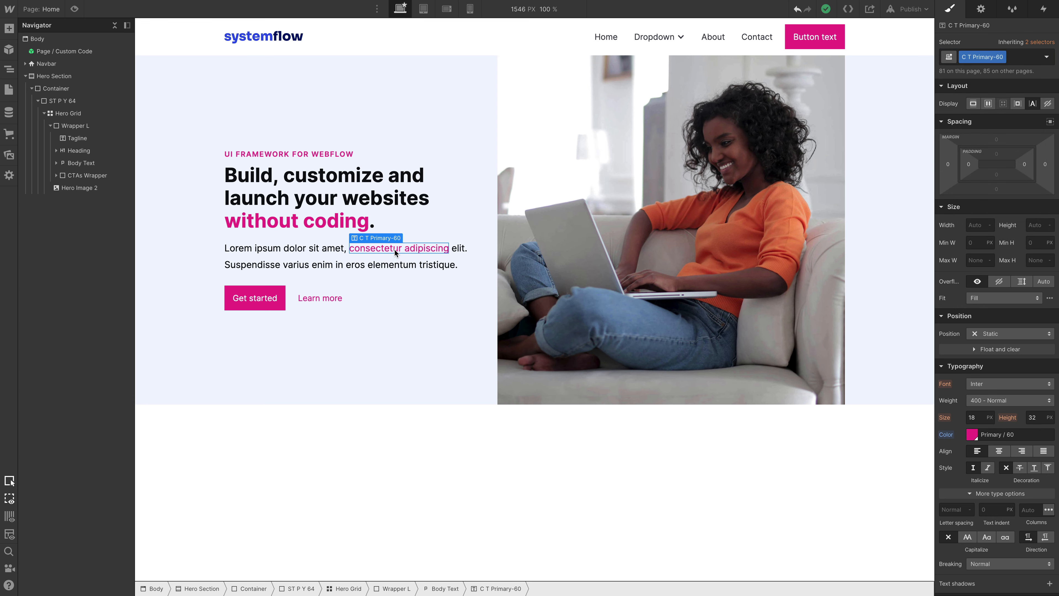
# Step: Set the hero heading's combo class to L
pyautogui.press('super+z')
pyautogui.click(309, 216)
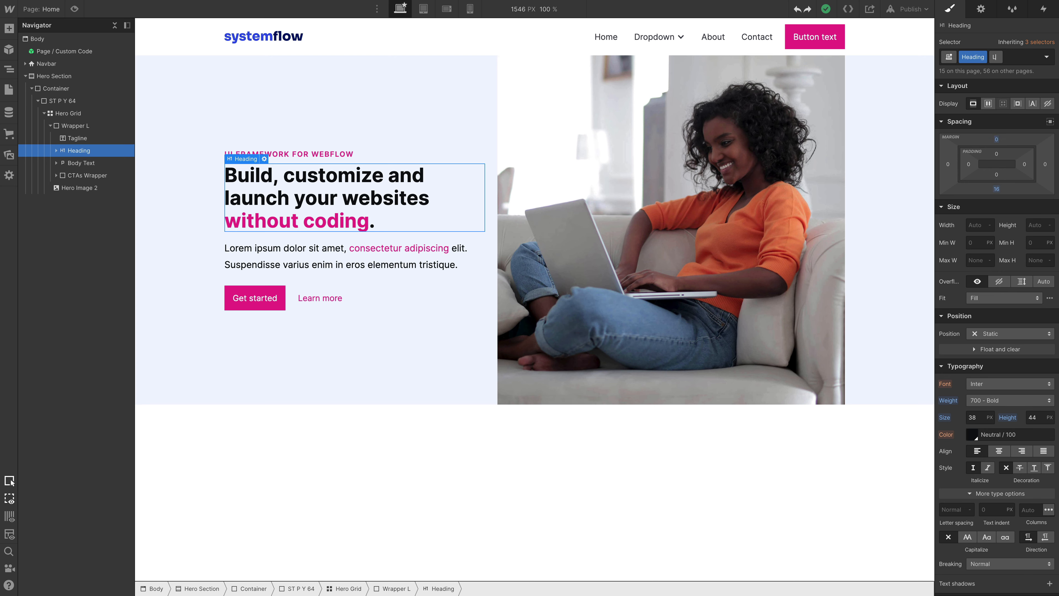
pyautogui.press('Return')
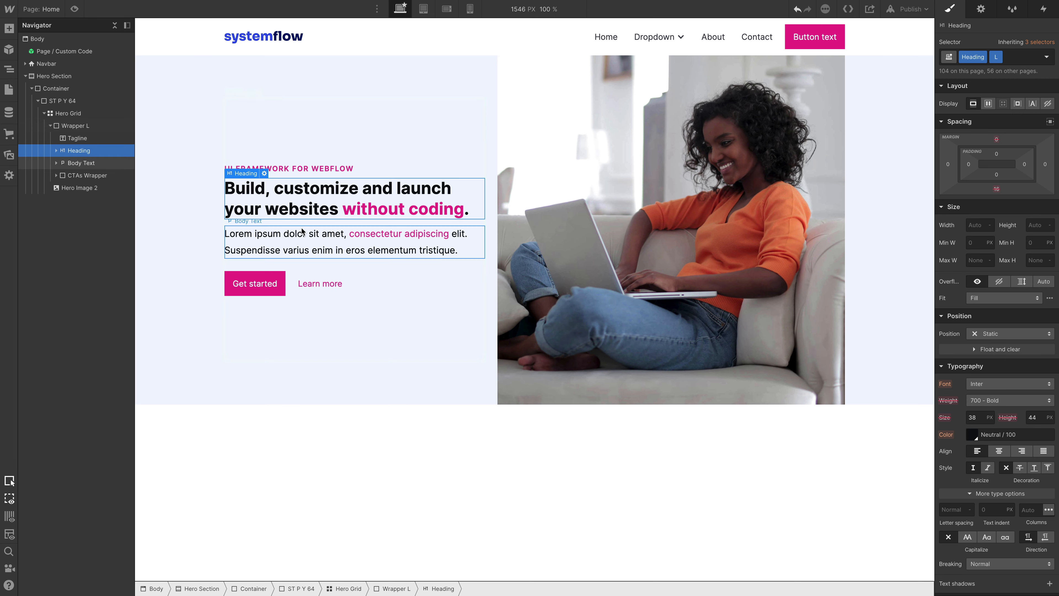
# Step: Add the global combo class S M B 24 to the Tagline above the hero heading
pyautogui.click(304, 170)
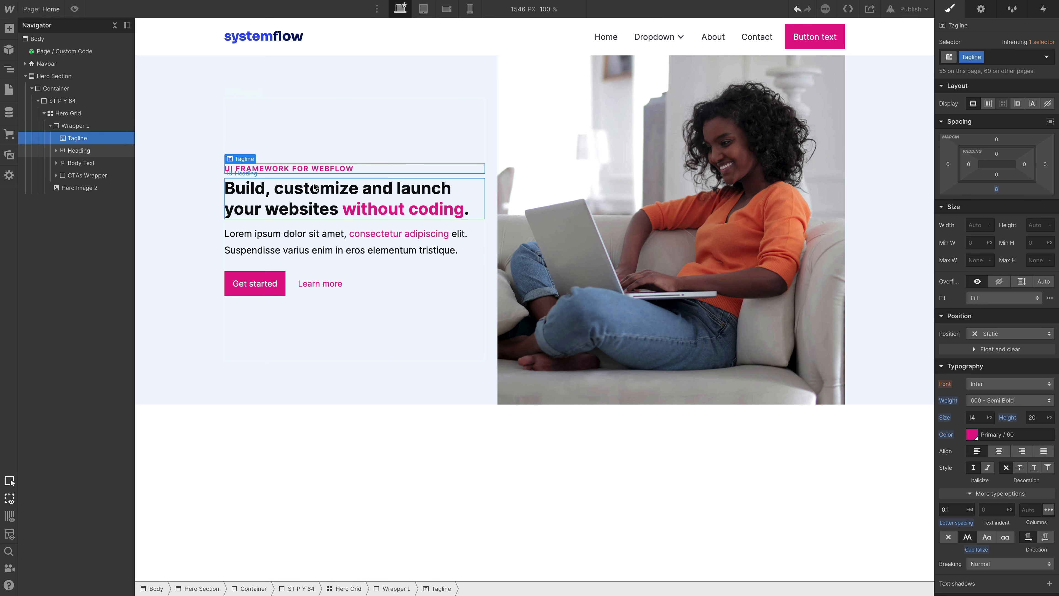
pyautogui.hotkey('ctrl', 'Return')
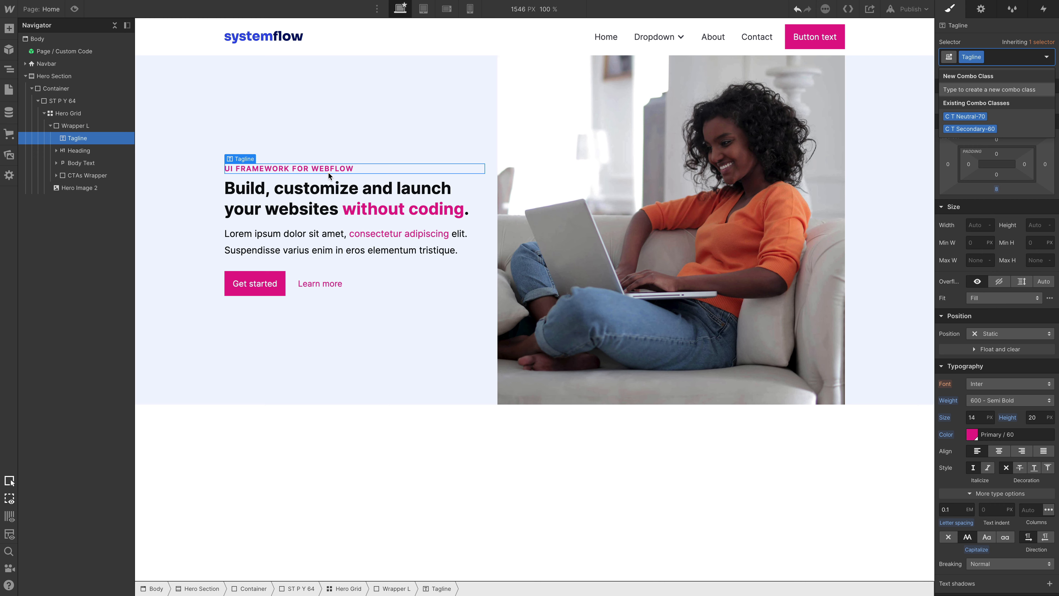
pyautogui.write('S M')
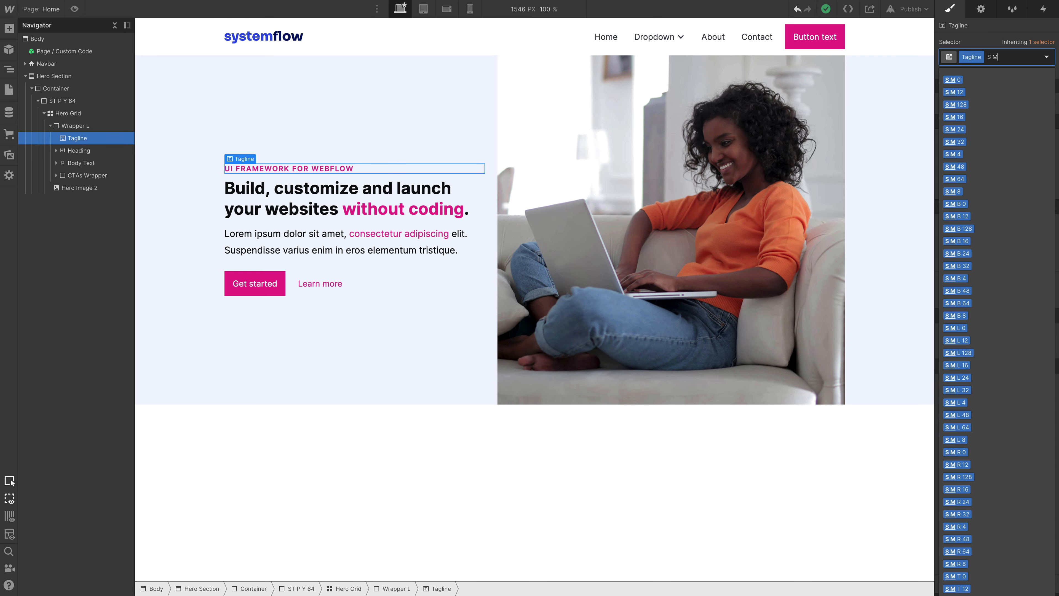
pyautogui.write('B')
pyautogui.press('Down')
pyautogui.press('Down')
pyautogui.press('Down')
pyautogui.press('Down')
pyautogui.press('Down')
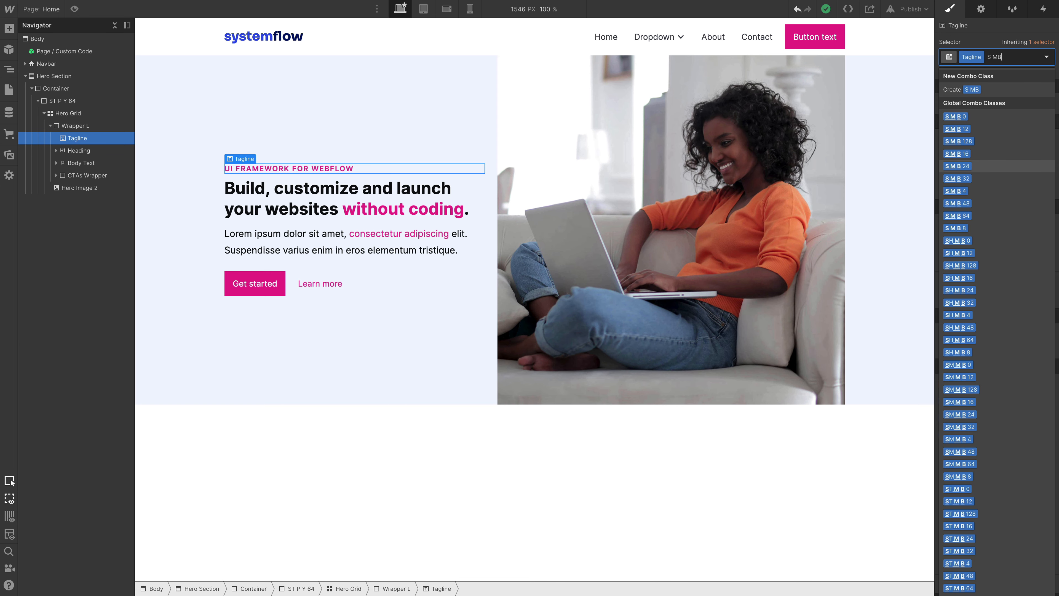
pyautogui.press('Return')
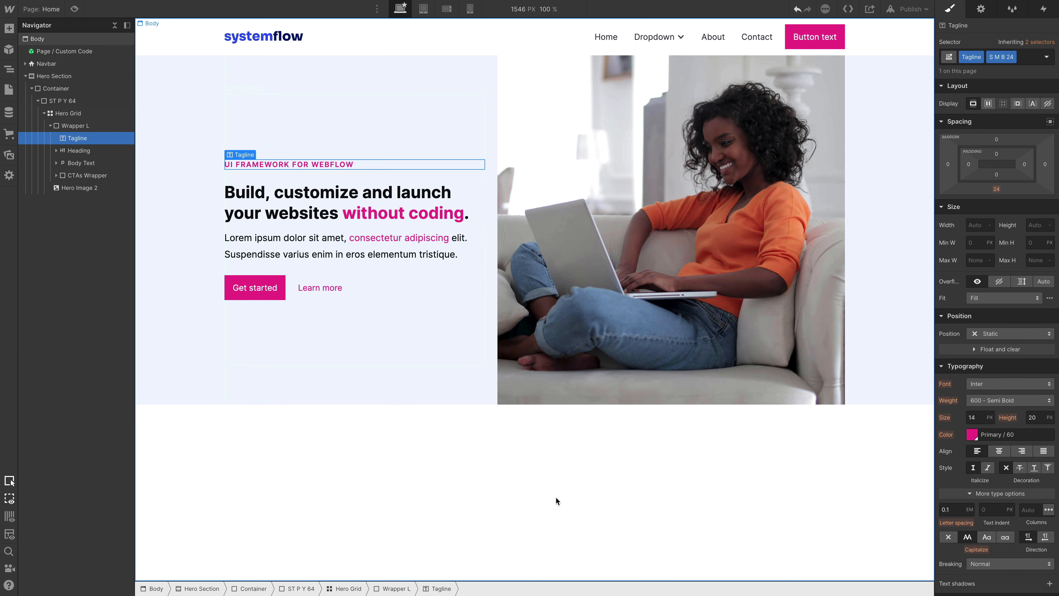